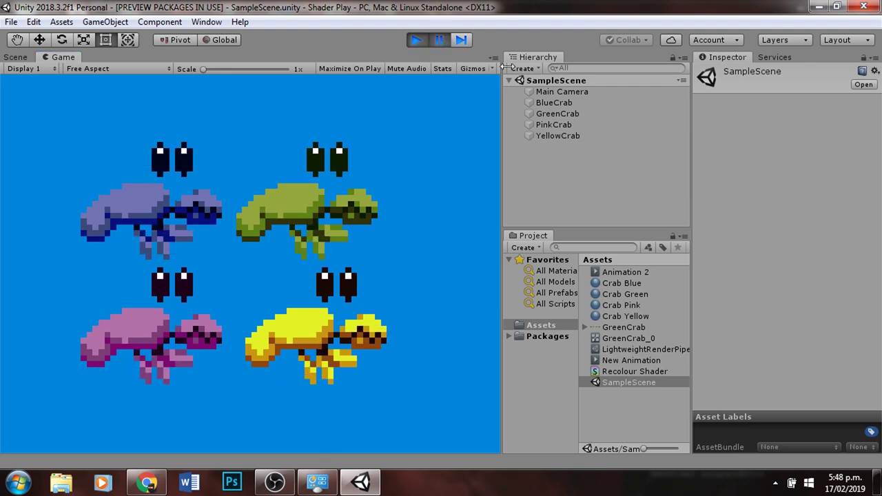
Inspect the BlueCrab, GreenCrab, PinkCrab and YellowCrab objects and view the GreenCrab sprite sheet.
click(561, 101)
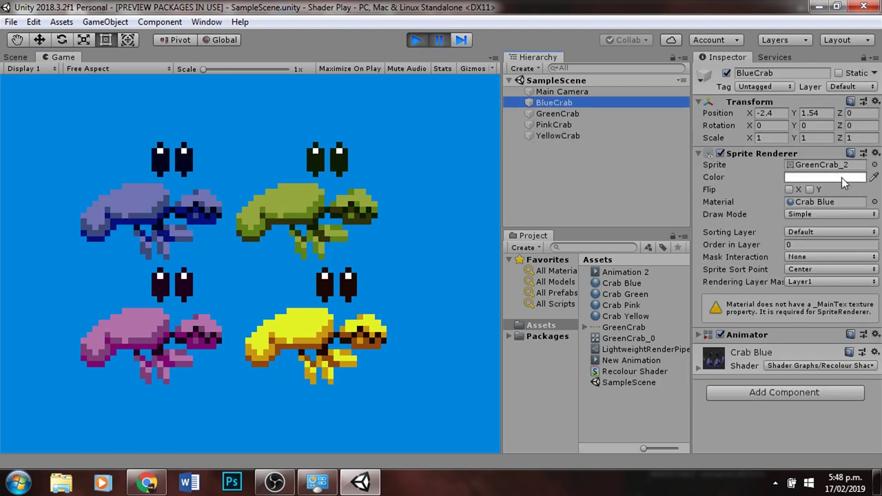
click(569, 113)
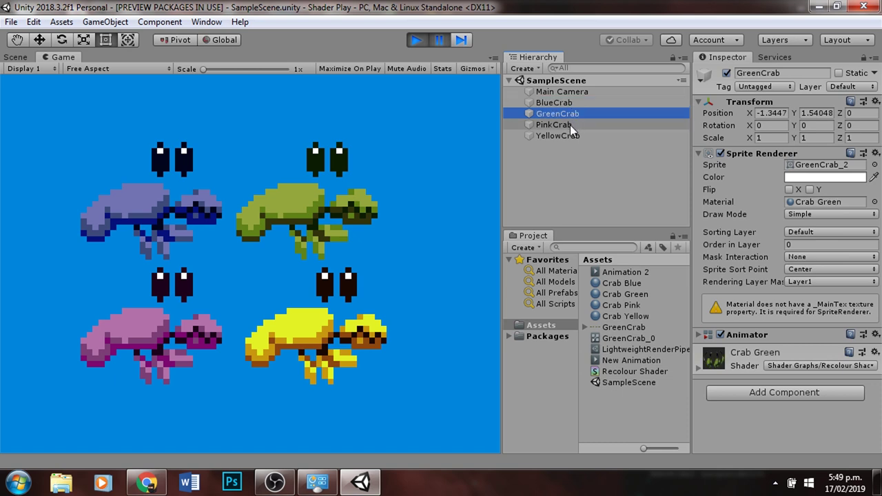
click(569, 125)
click(569, 136)
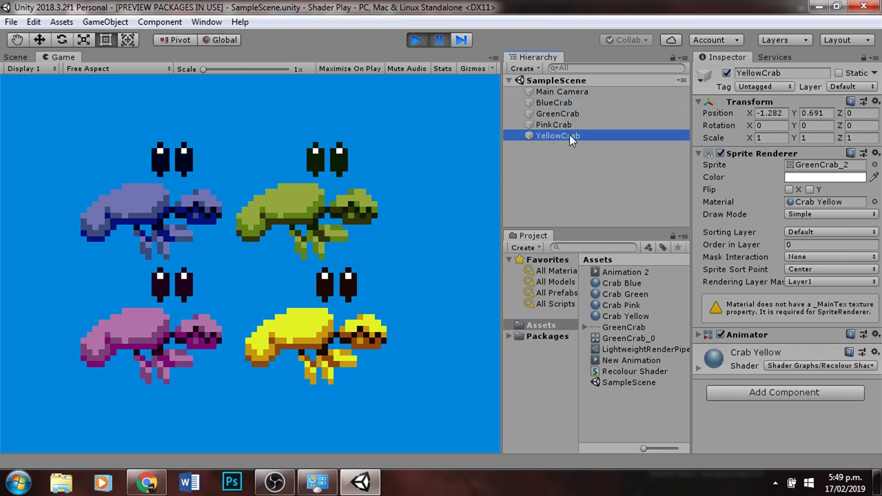
double_click(618, 325)
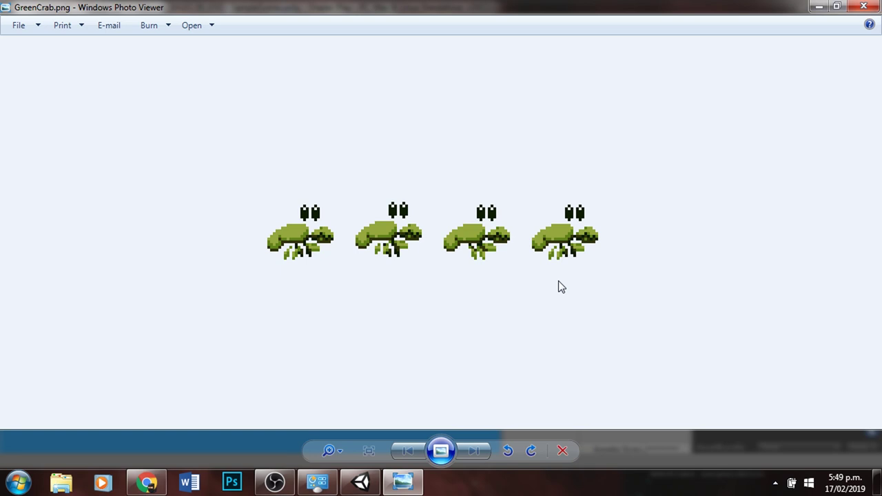
click(863, 6)
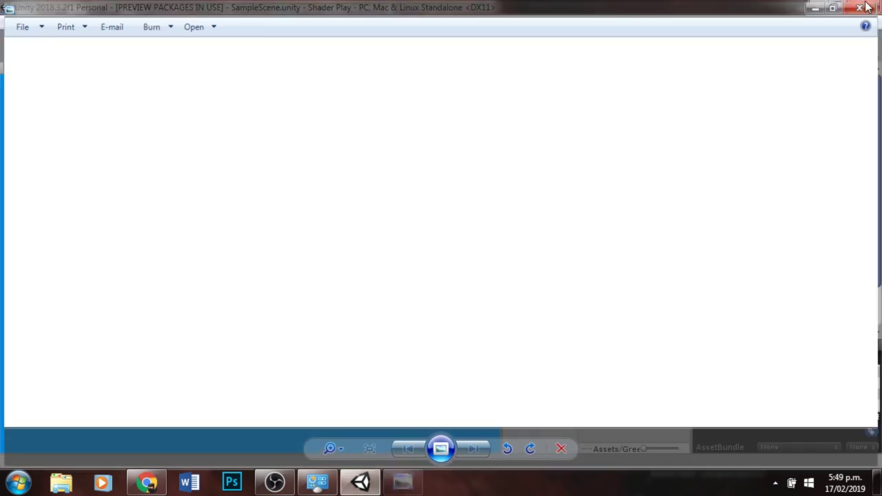
Compare the Crab Yellow, Pink, Green and Blue material colours, then resume the paused game.
click(627, 316)
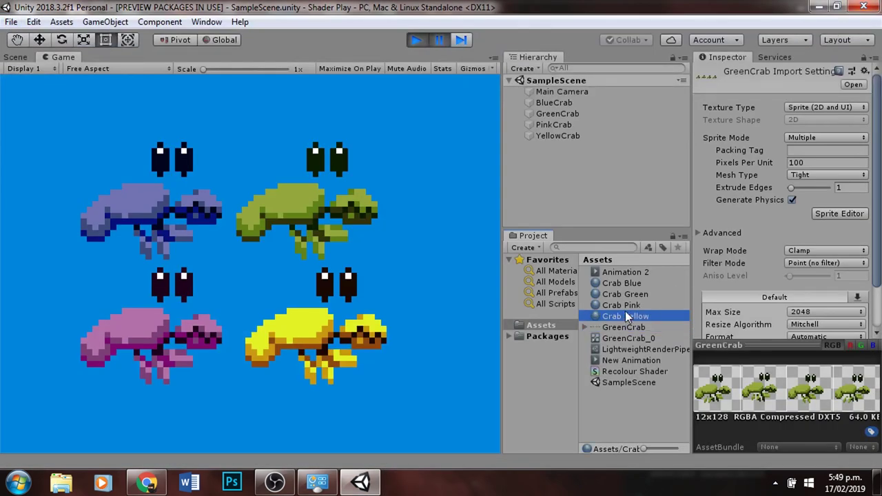
click(625, 307)
click(623, 293)
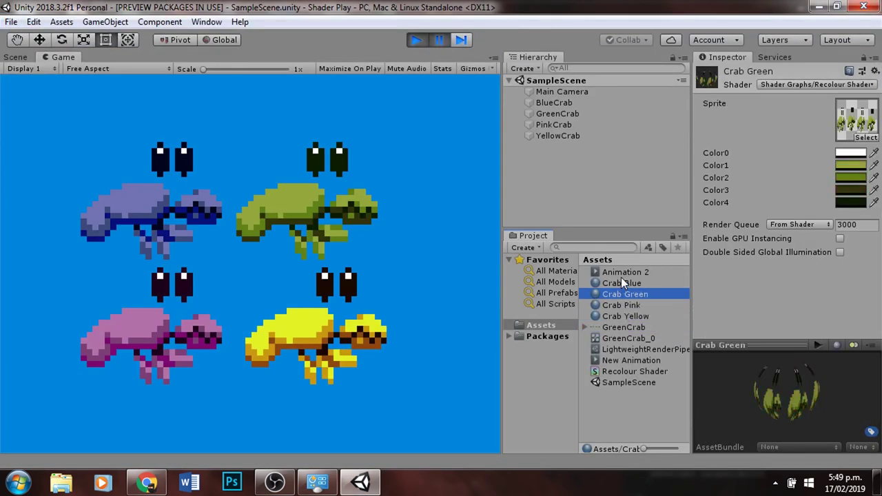
click(622, 282)
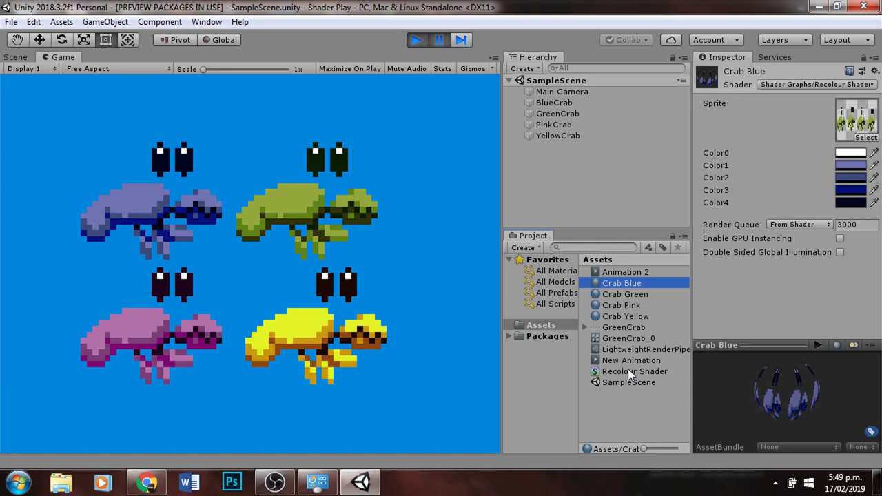
click(439, 40)
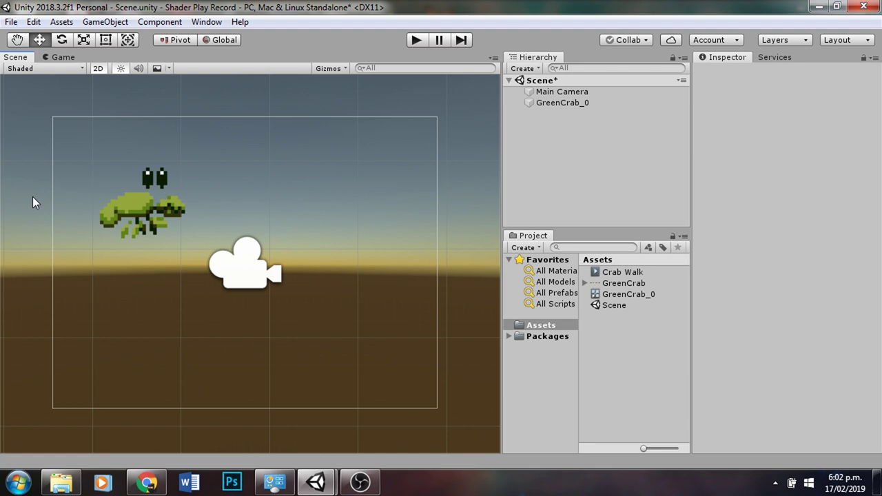
Check Main Camera and GreenCrab_0, then open the GreenCrab sprite sheet in Photo Viewer.
click(554, 91)
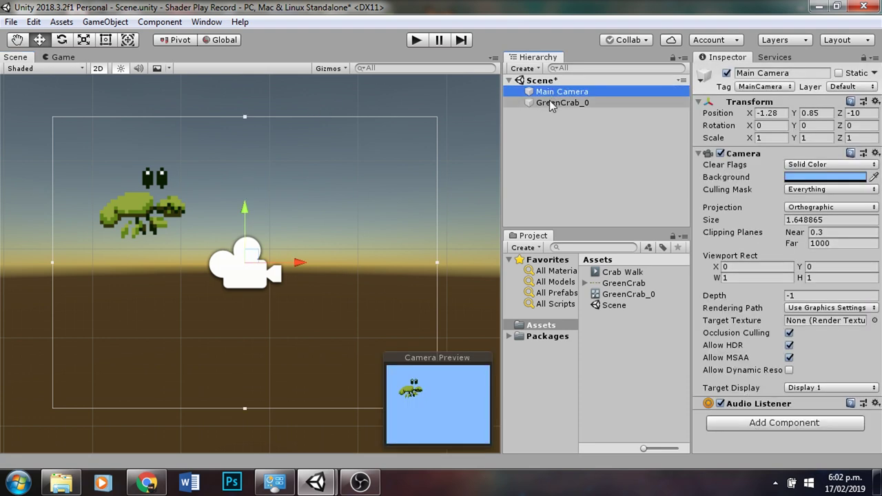
click(552, 104)
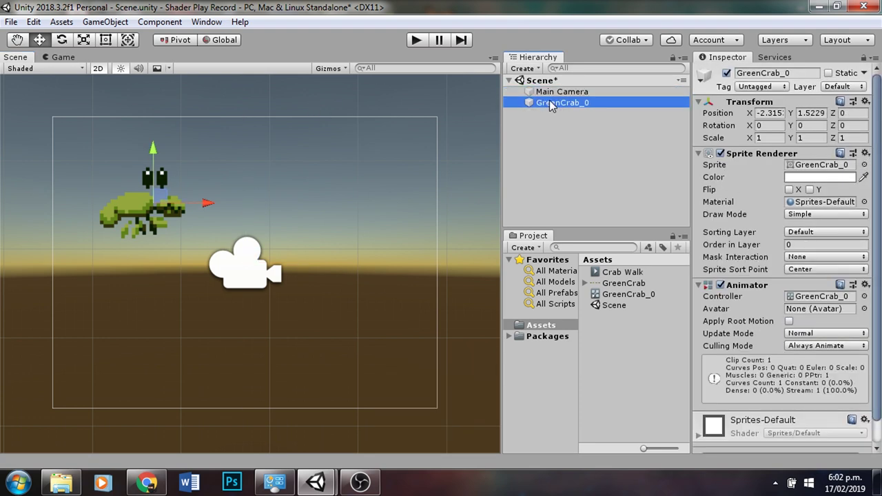
click(627, 288)
double_click(627, 288)
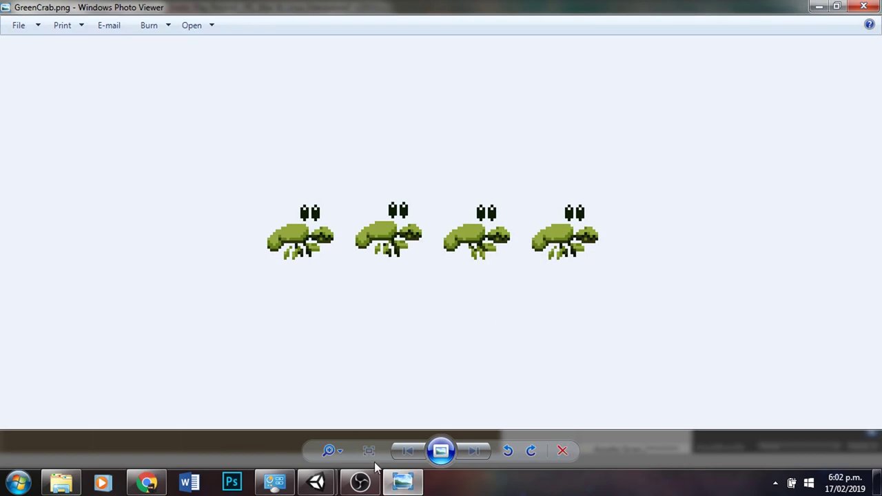
Zoom far into GreenCrab.png to examine the crab pixels, then close Photo Viewer.
click(335, 449)
drag(336, 443, 337, 420)
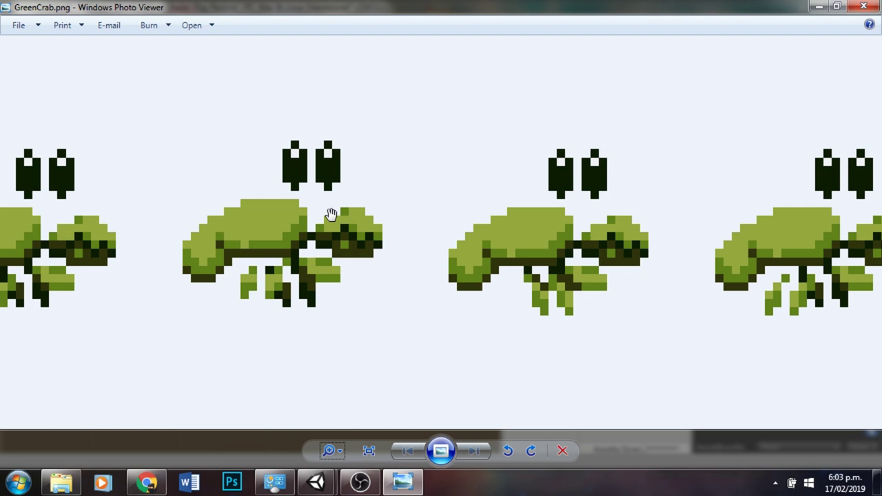
click(875, 6)
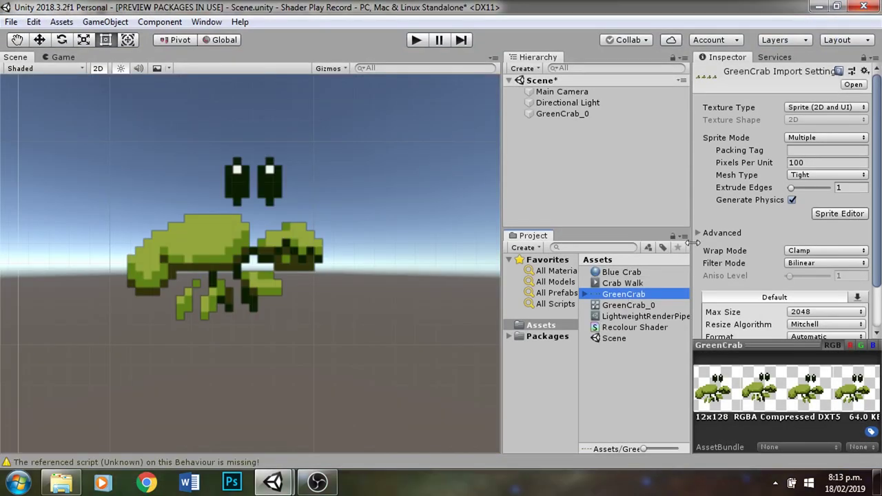
Set GreenCrab's Filter Mode to Point (no filter) and list preview packages in Package Manager.
click(834, 262)
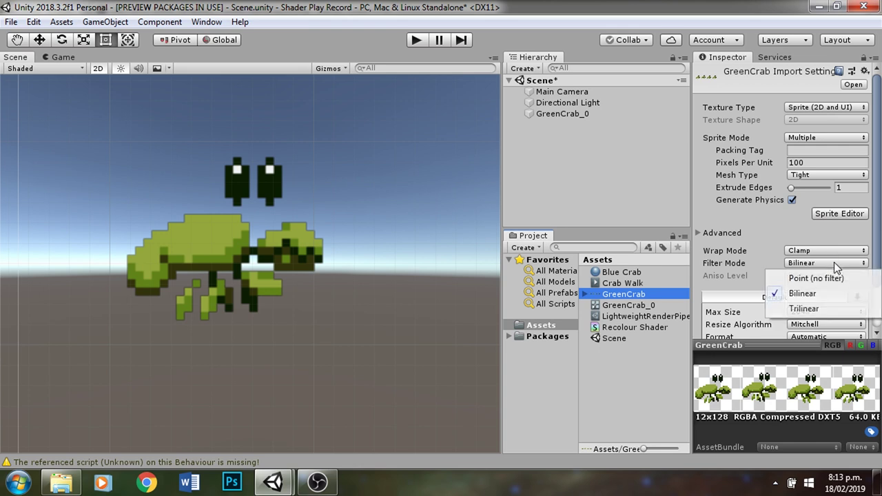
click(825, 276)
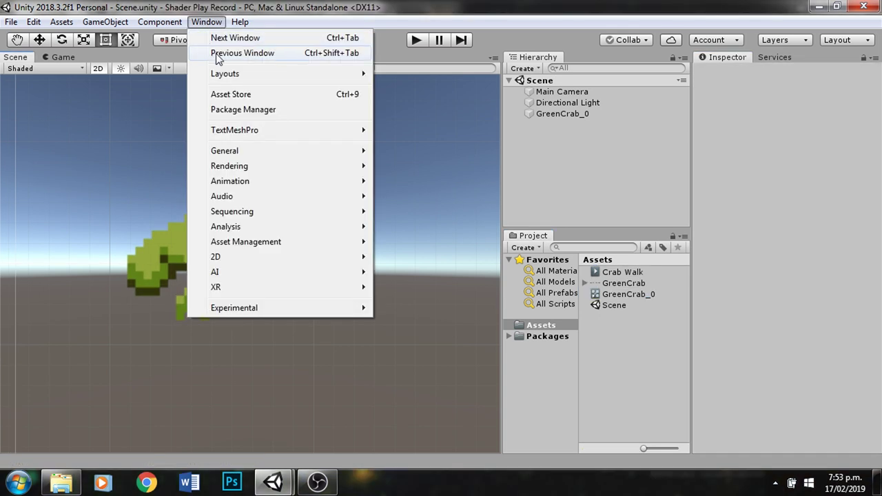
click(252, 112)
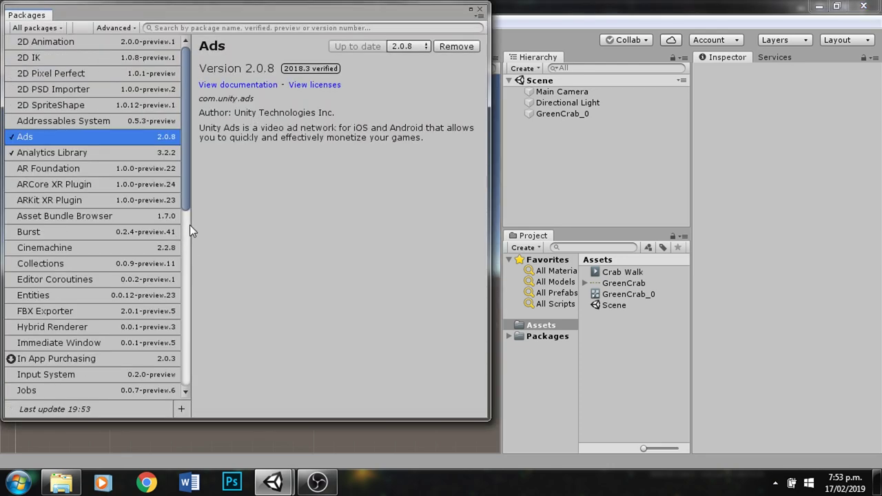
click(126, 28)
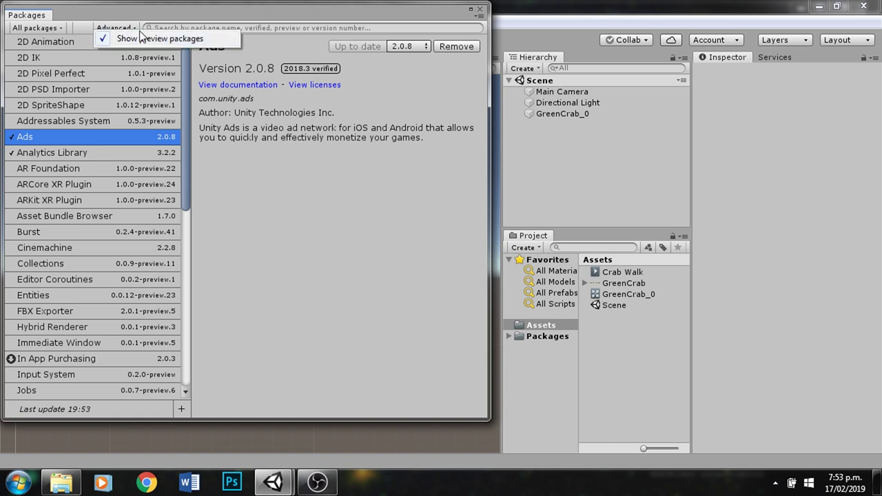
click(186, 138)
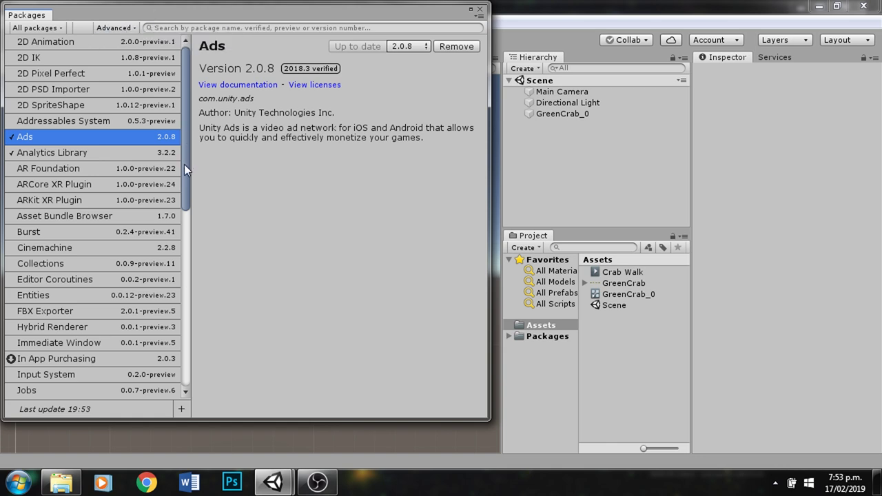
drag(184, 164, 190, 337)
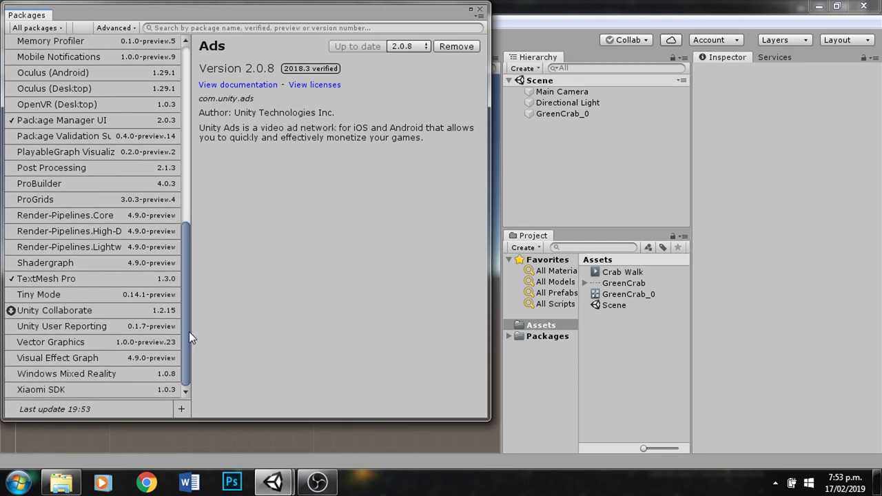
Install the Shadergraph package, then the Render-Pipelines.Lightweight 4.9.0 preview package.
click(69, 267)
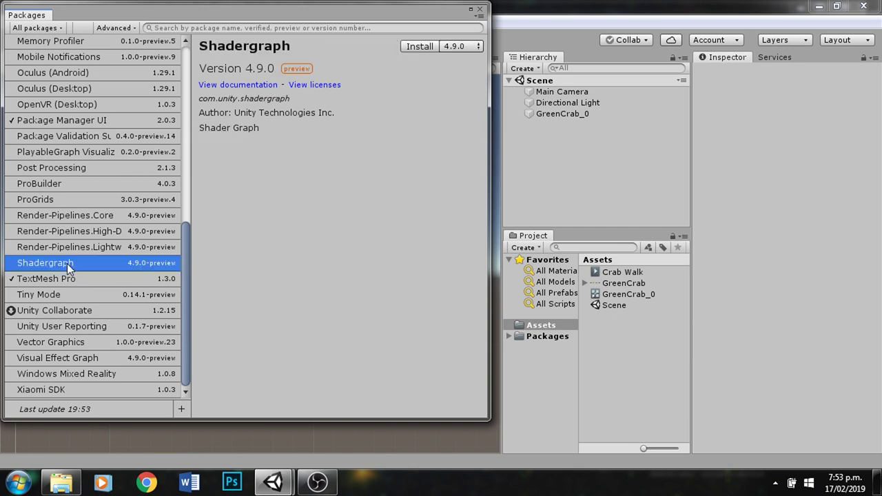
click(406, 49)
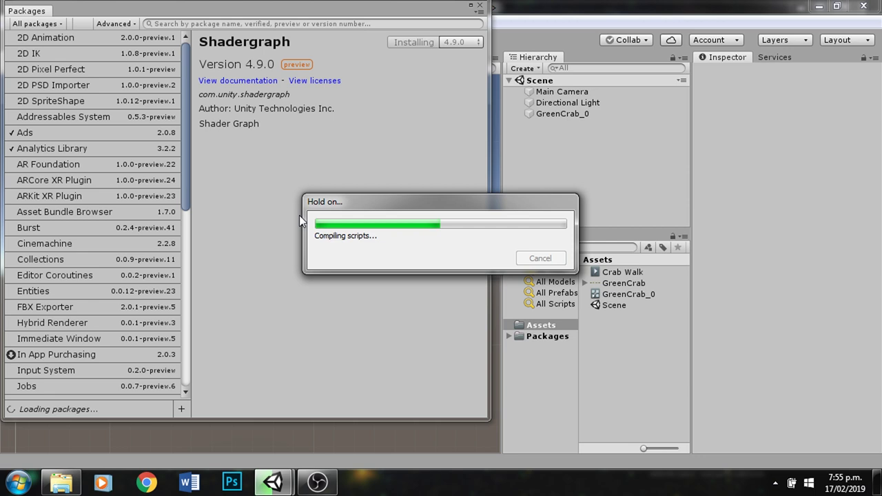
scroll(185, 216, down, 3)
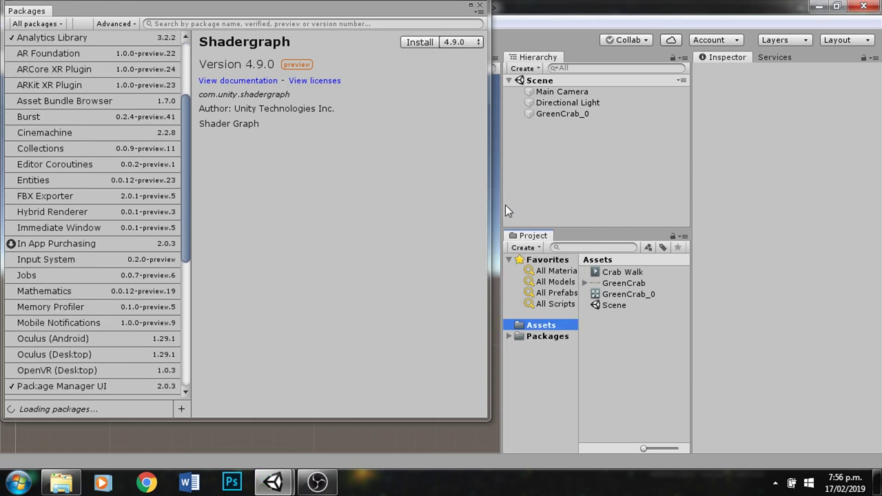
drag(187, 157, 196, 244)
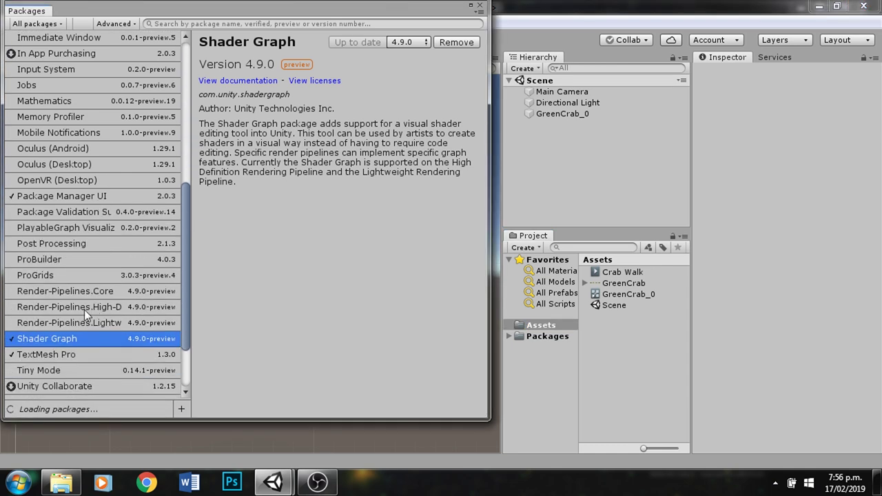
click(63, 324)
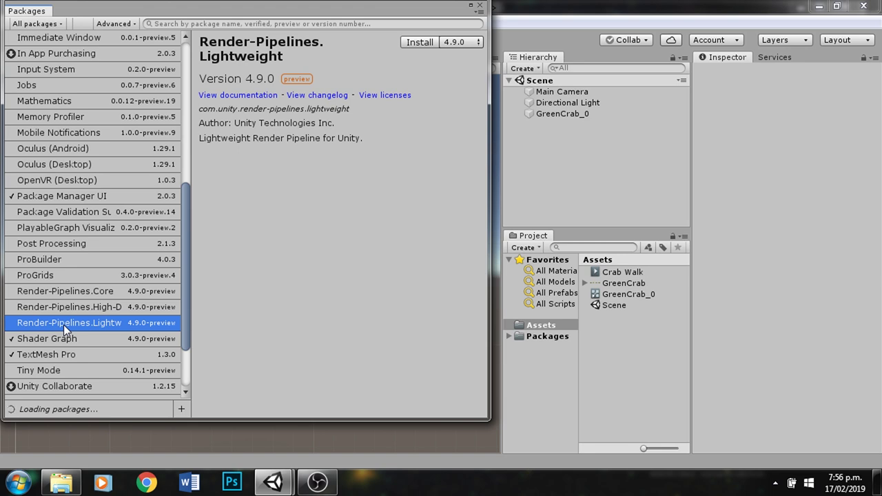
click(415, 43)
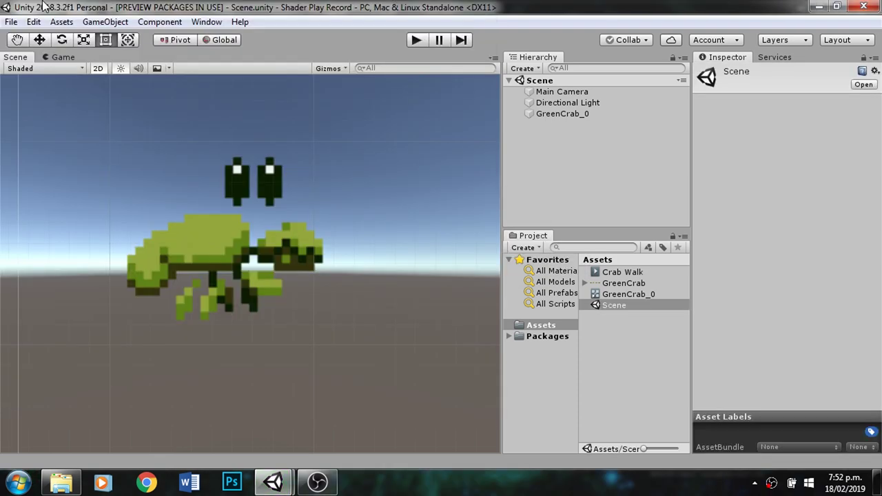
right_click(616, 383)
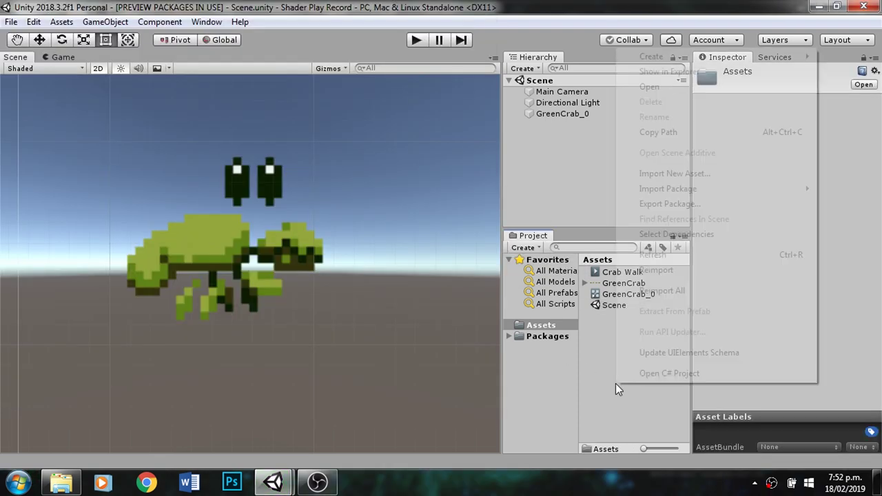
mouse_move(652, 63)
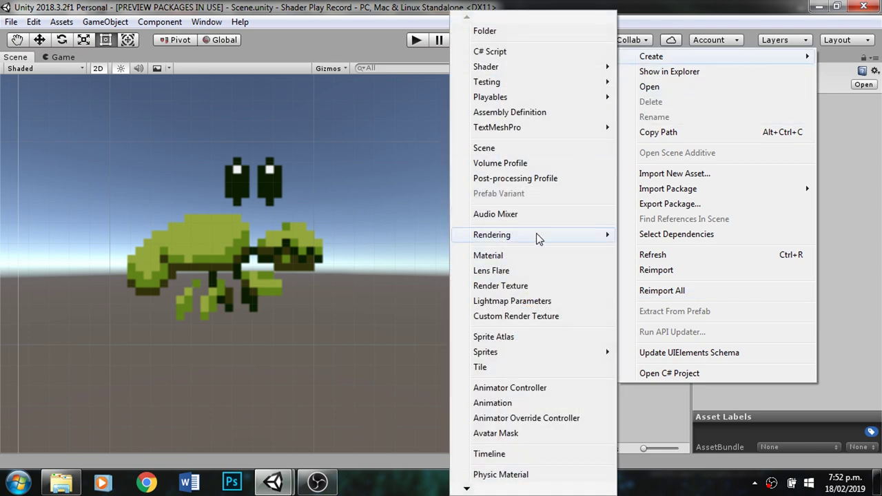
mouse_move(536, 235)
click(640, 235)
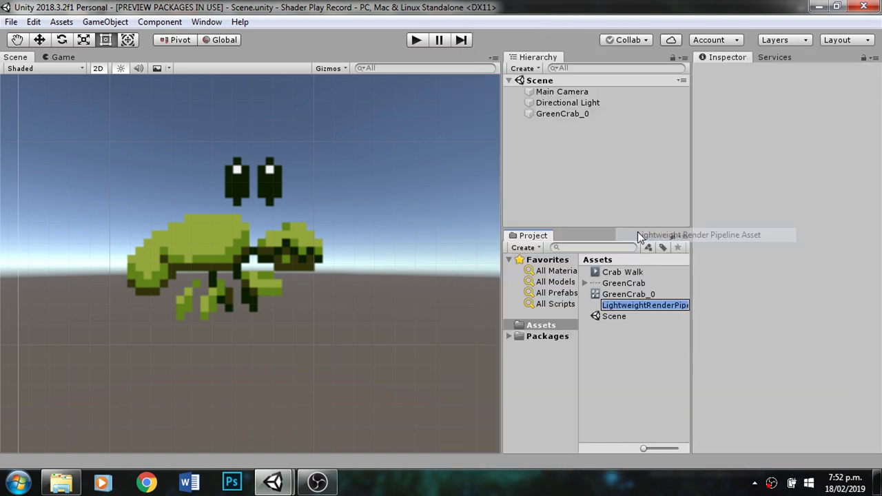
key(Return)
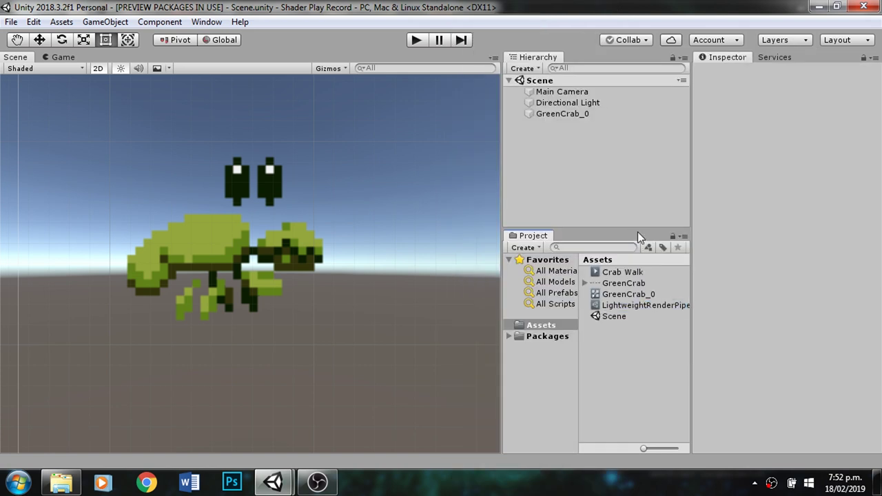
Assign LightweightRenderPipelineAsset as Graphics' Scriptable Render Pipeline Settings and close Project Settings.
click(34, 23)
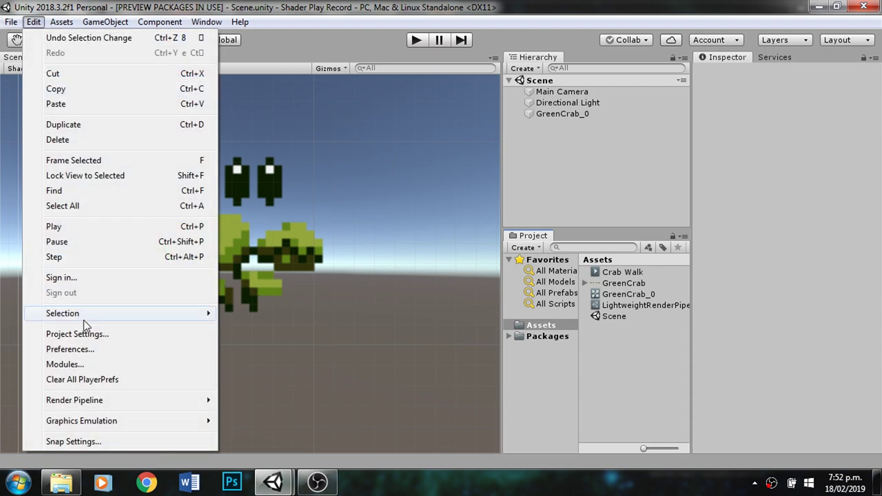
click(93, 334)
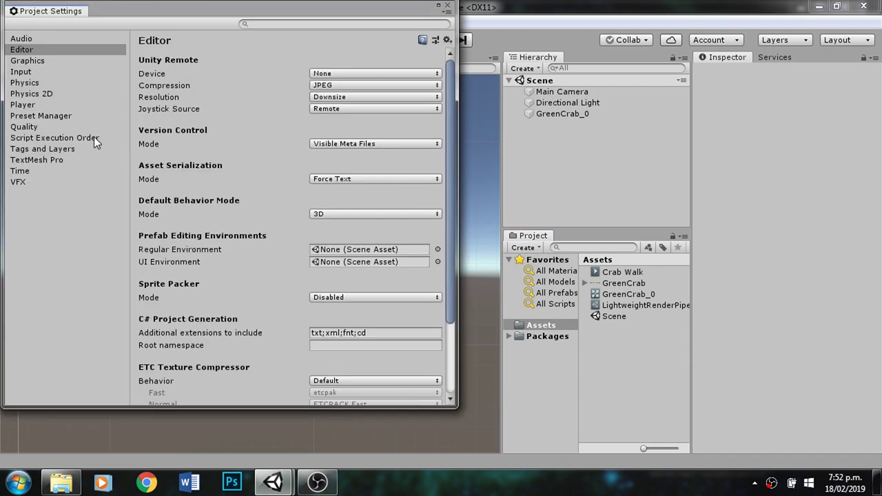
click(38, 61)
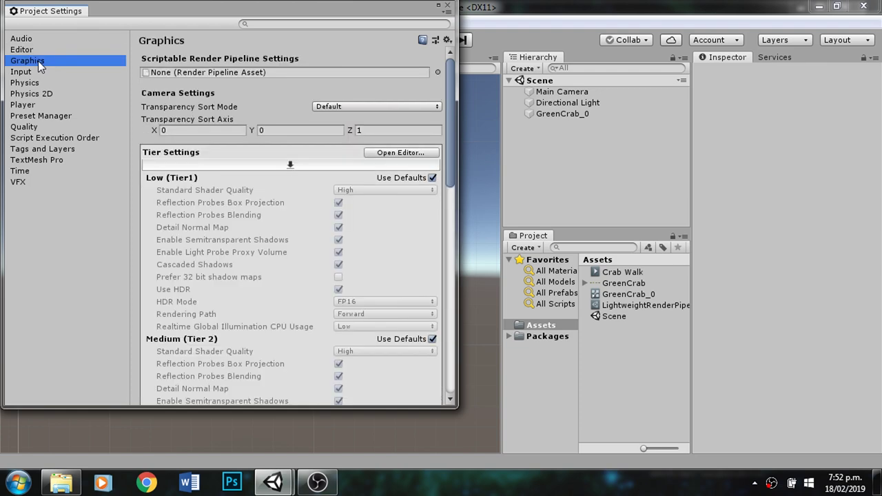
drag(635, 305, 275, 76)
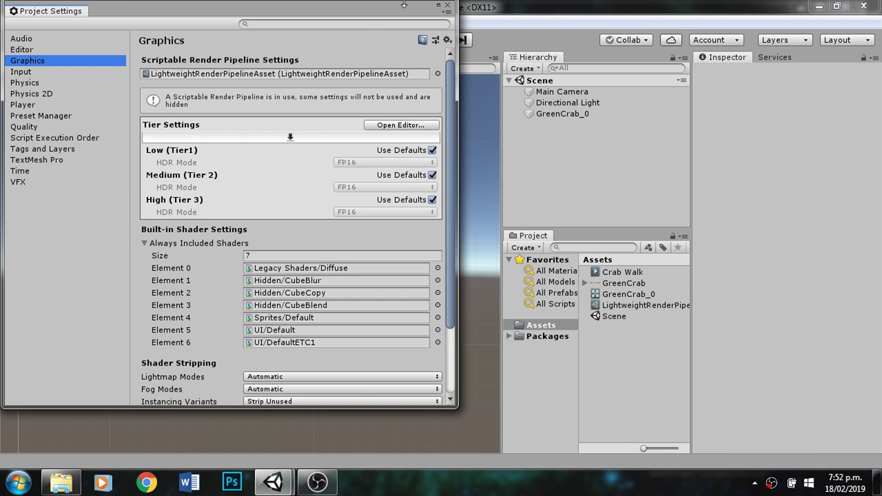
click(448, 8)
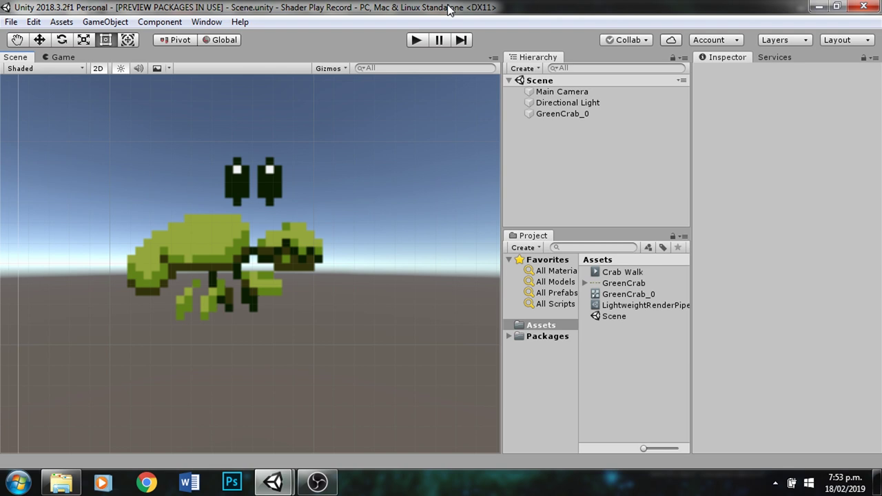
Create an Unlit Graph shader in Assets named 'Recolour Shader'.
right_click(625, 372)
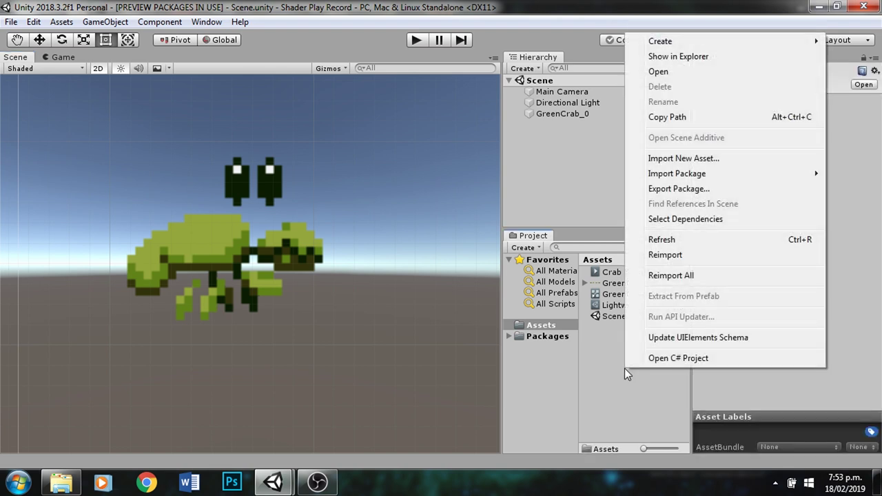
mouse_move(689, 40)
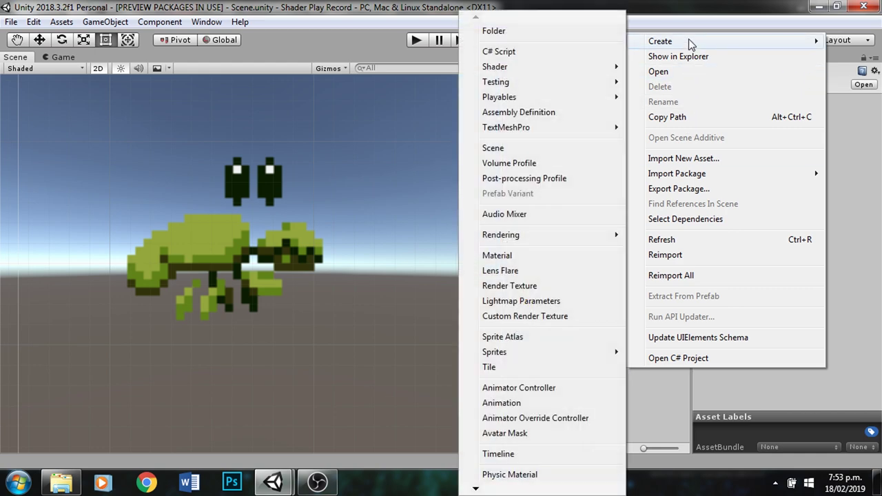
mouse_move(574, 71)
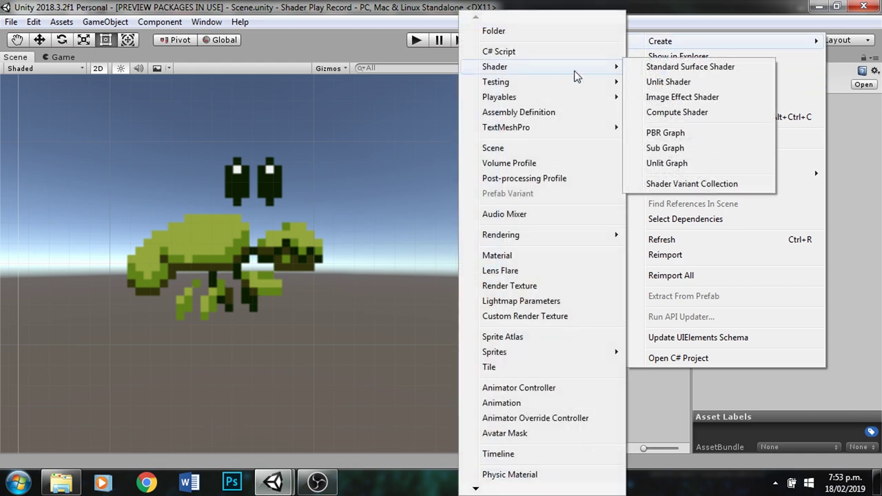
click(694, 164)
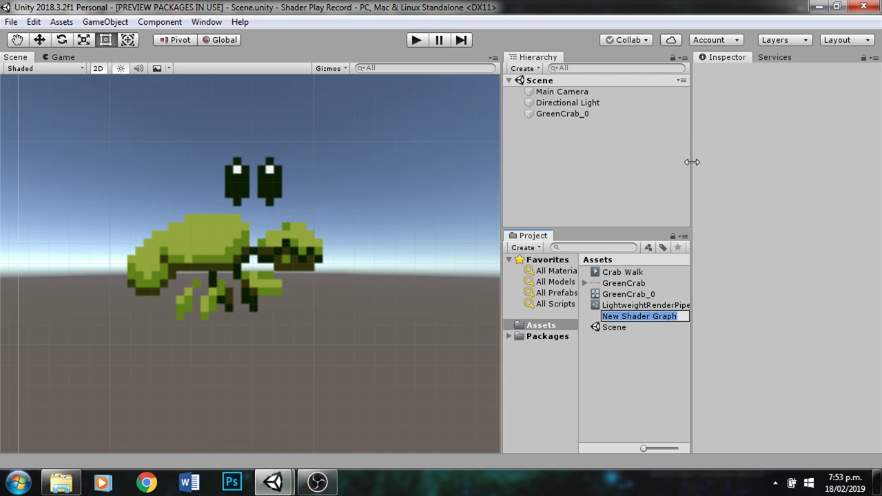
text(Recolour )
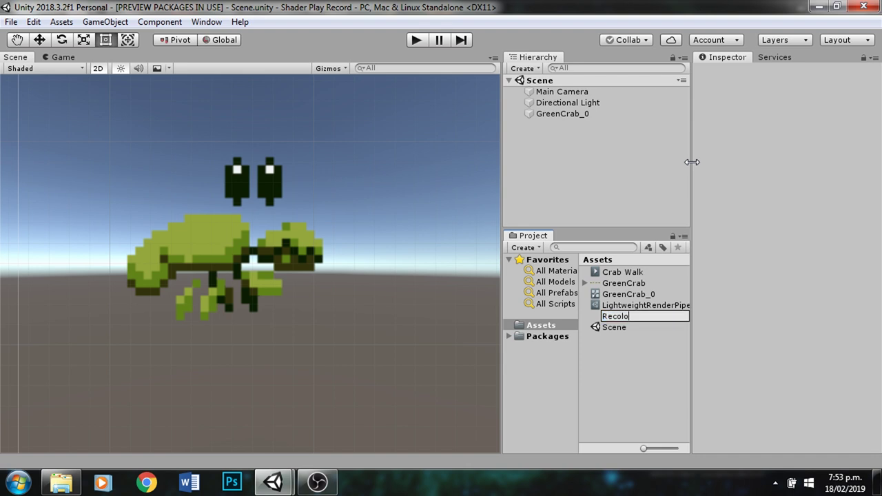
text(Shader)
key(Return)
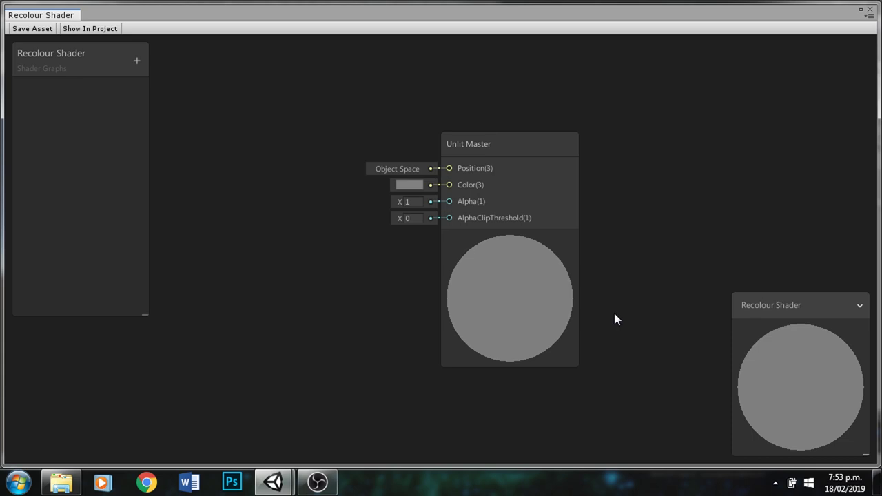
Set the Unlit Master node's Surface to Transparent in its settings.
mouse_move(557, 151)
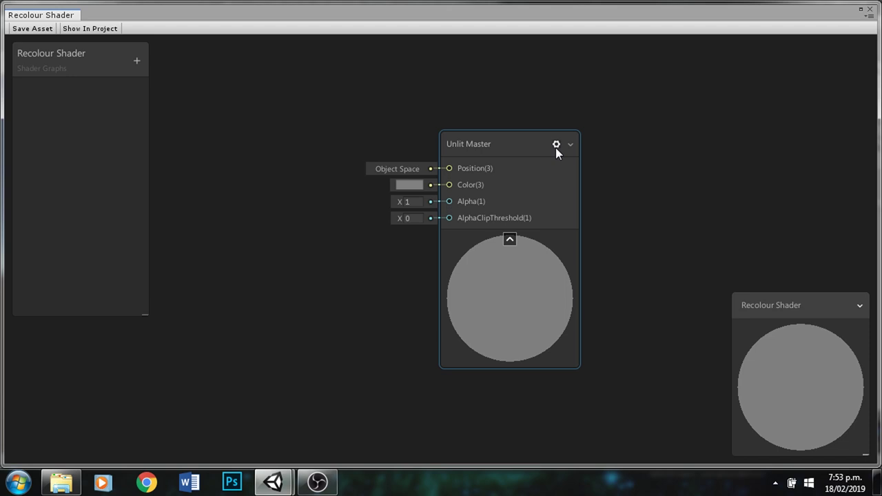
click(556, 145)
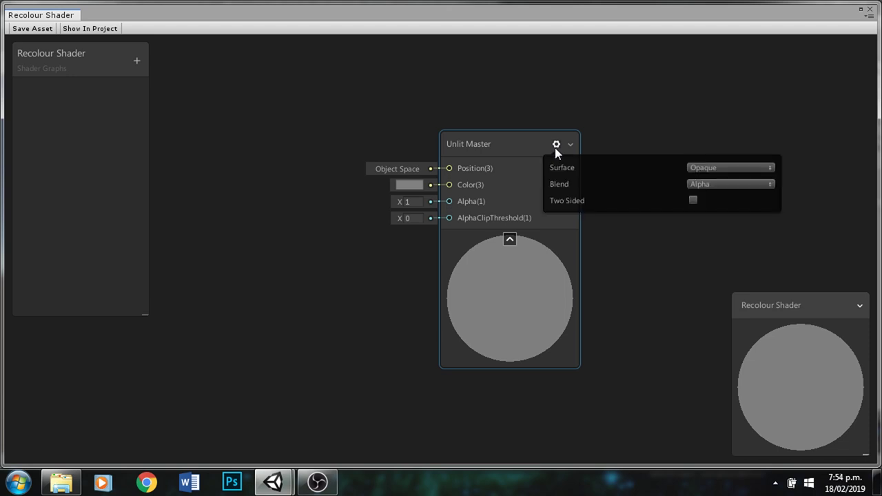
click(759, 168)
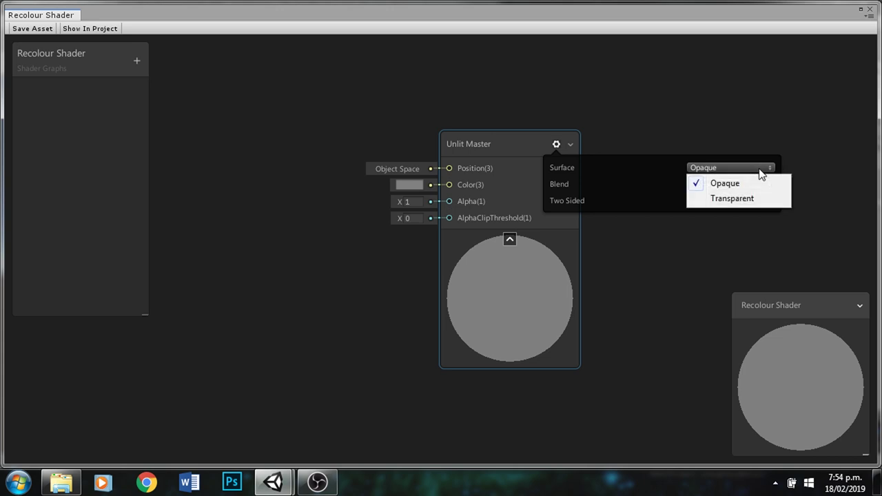
click(738, 199)
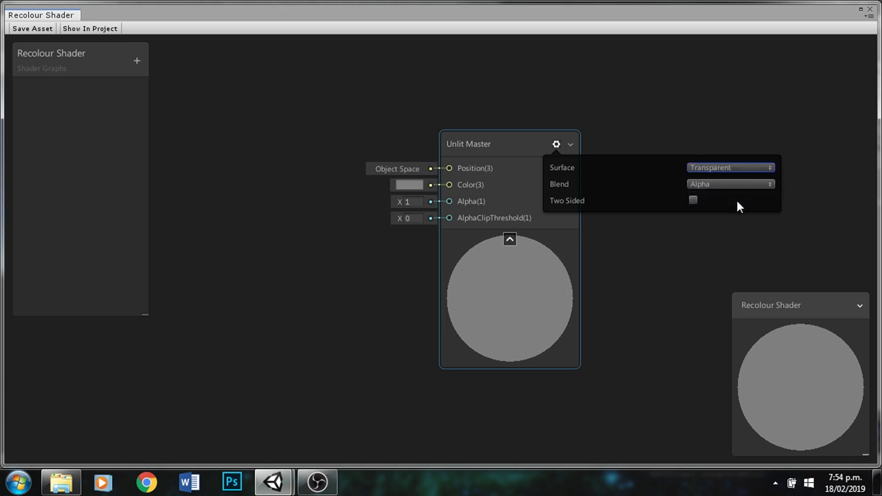
click(516, 137)
click(657, 260)
Close the Unlit Master settings and show the Blackboard's list of property types.
click(556, 145)
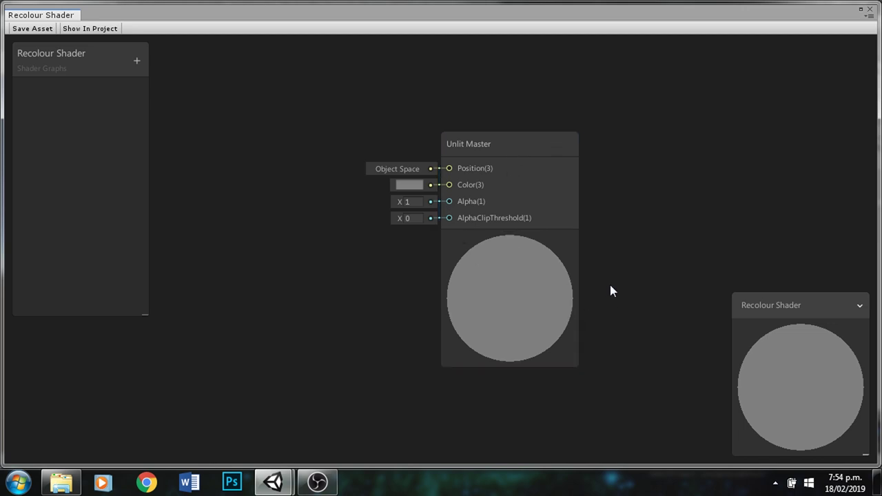
scroll(610, 289, down, 5)
scroll(496, 324, up, 4)
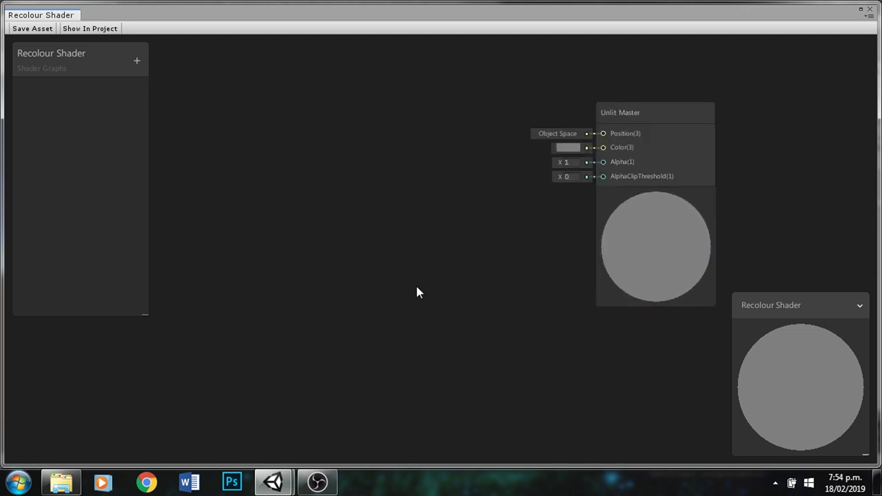
scroll(496, 321, down, 4)
scroll(605, 314, up, 2)
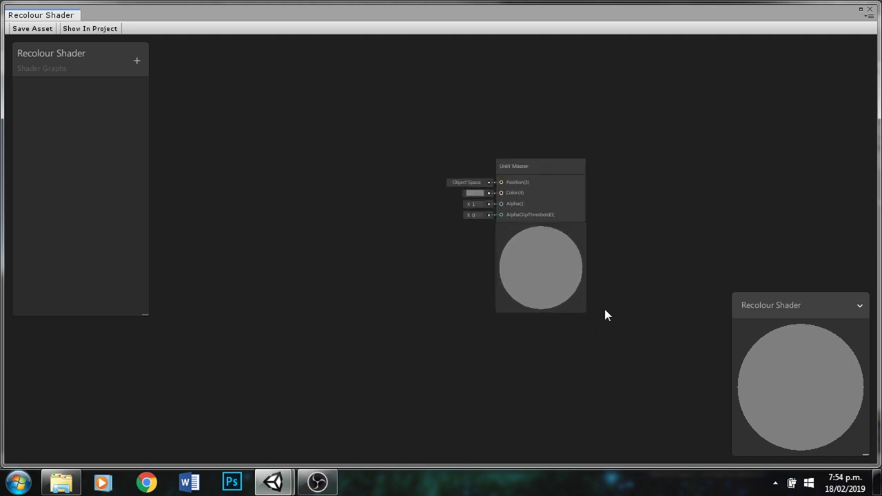
scroll(604, 314, up, 2)
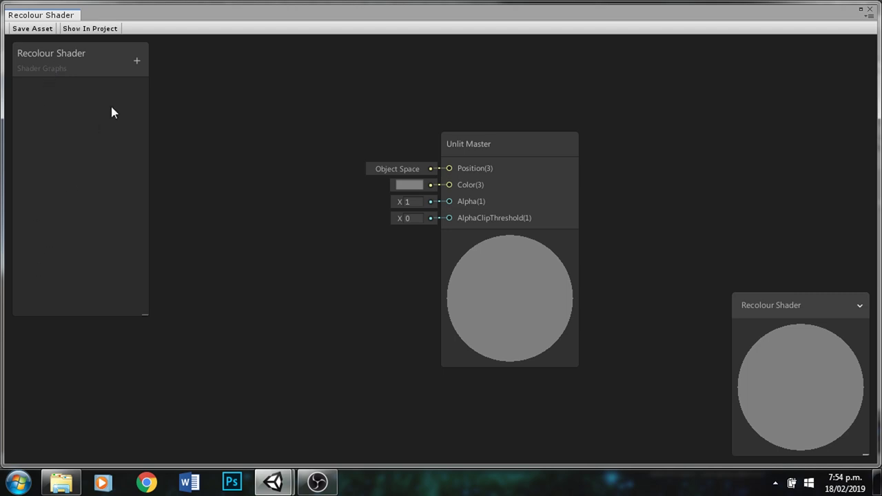
click(135, 59)
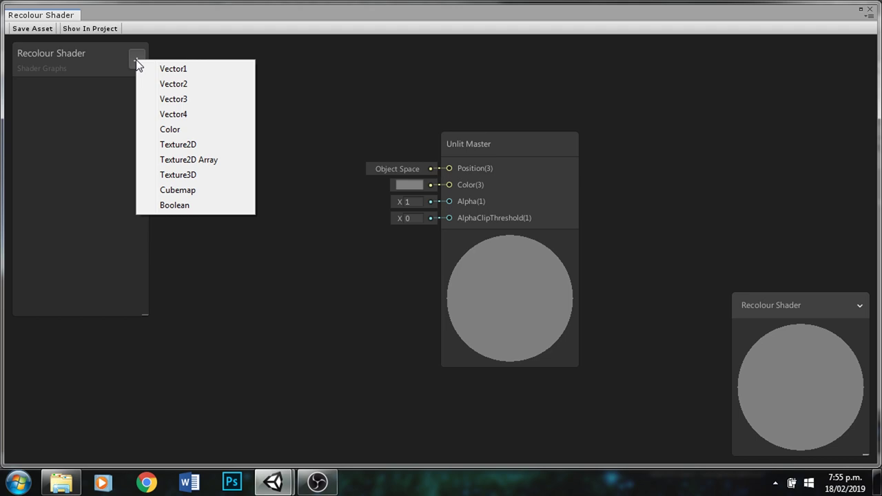
Add a Texture2D property named 'Sprite' with reference '_mainTex'.
click(186, 145)
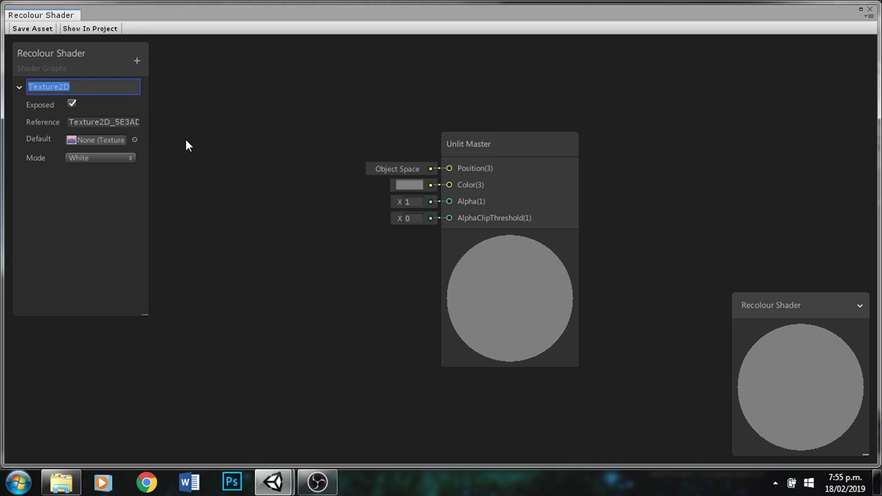
text(Sprite)
key(Return)
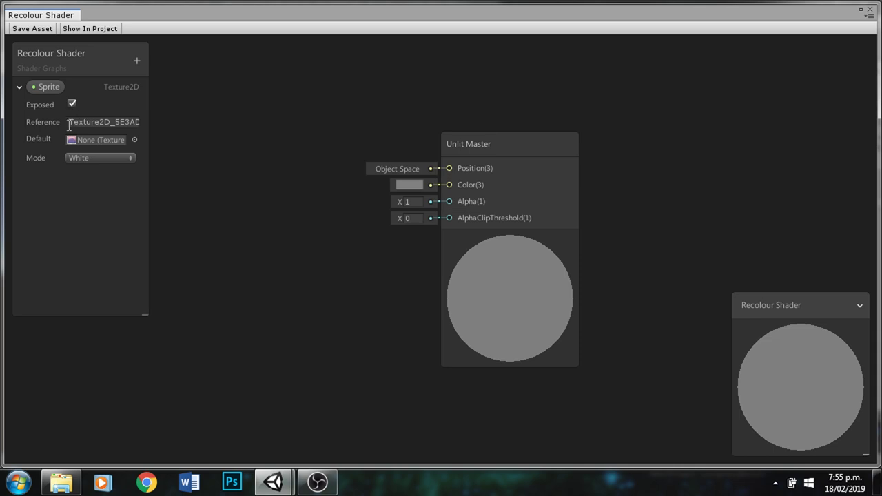
click(69, 125)
click(90, 125)
key(ctrl+a)
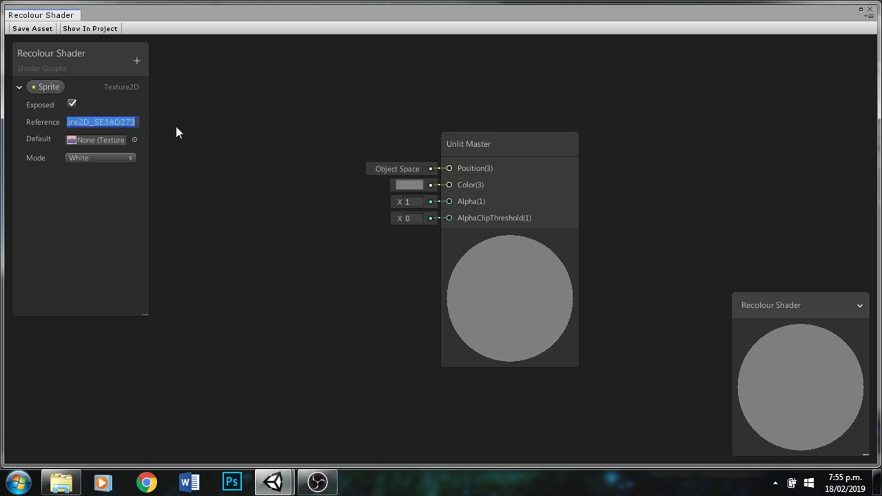
key(BackSpace)
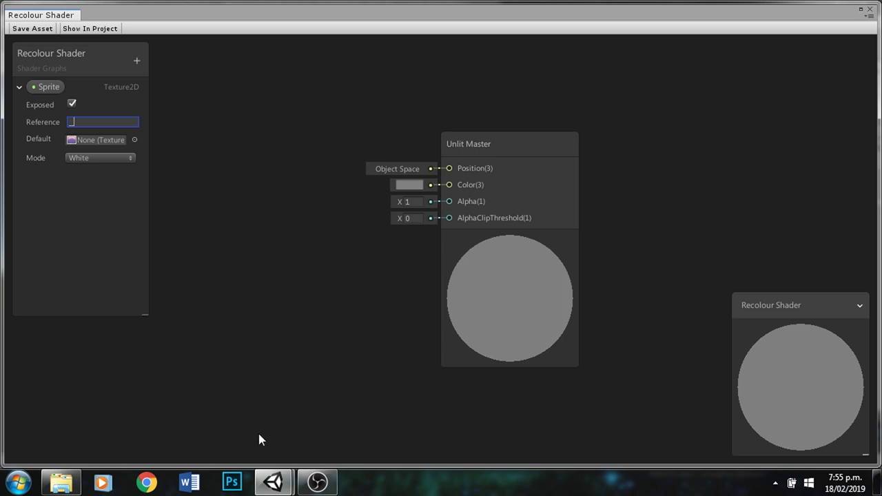
text(_mainTex)
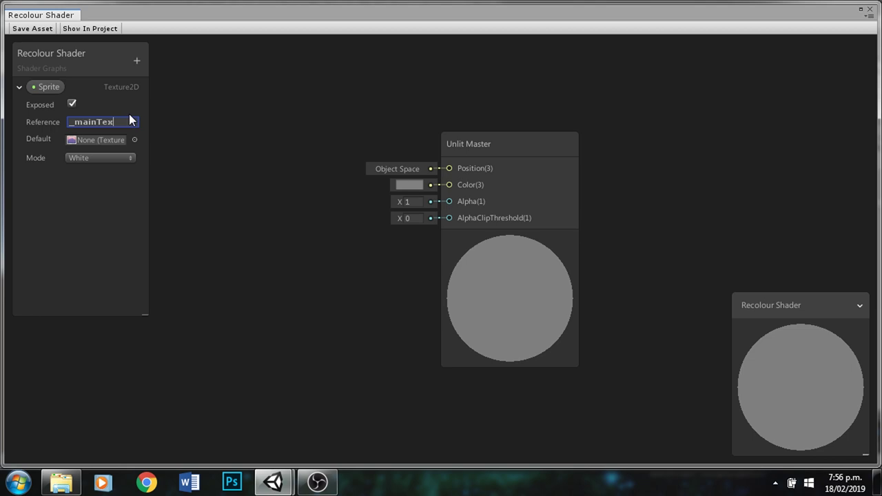
Make GreenCrab the Sprite property's default texture and collapse the property.
click(134, 140)
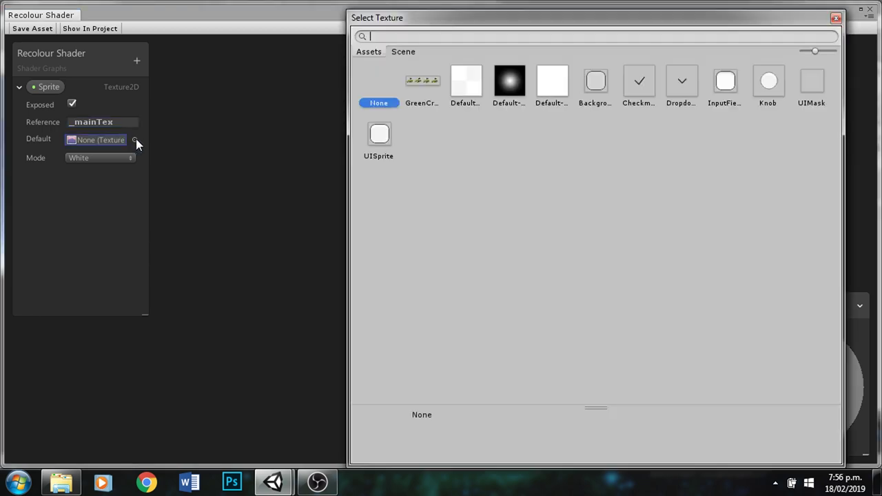
click(428, 81)
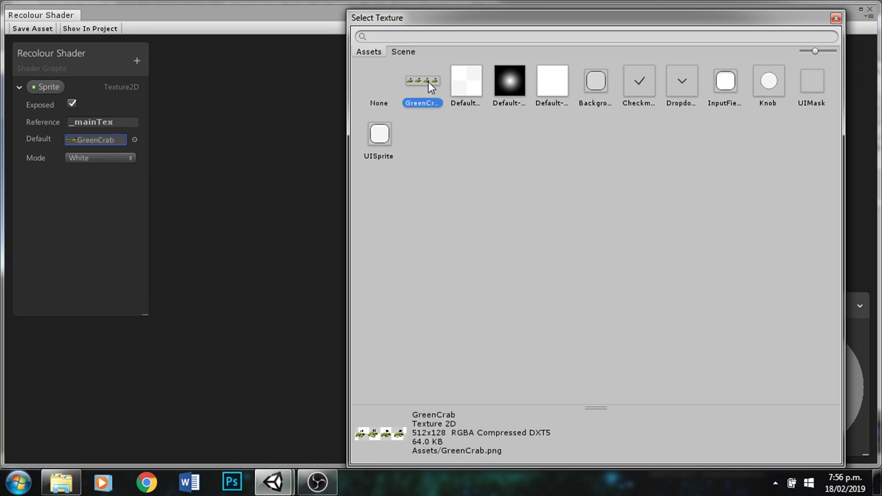
double_click(428, 81)
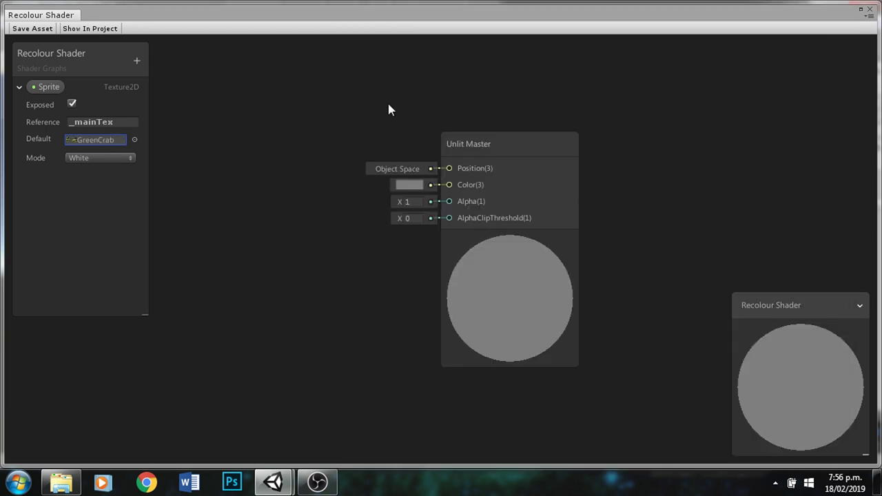
click(20, 90)
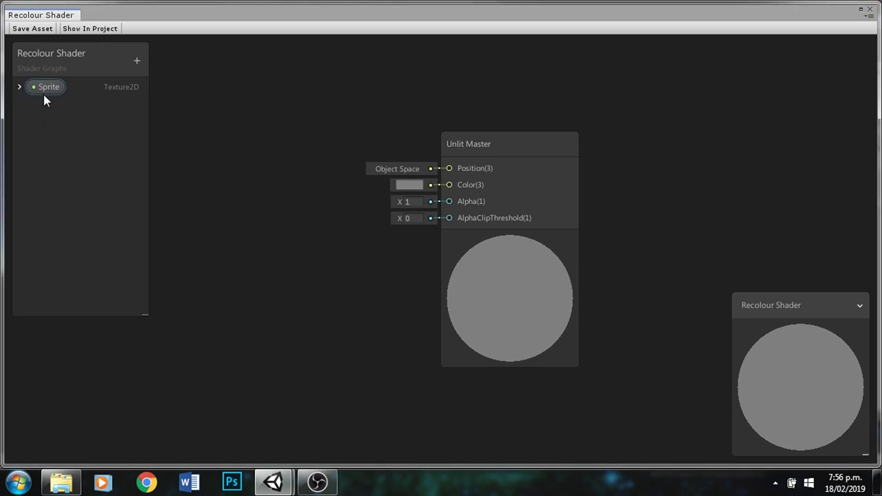
Place the Sprite property on the graph and wire it into a new Sample Texture 2D node's Texture input.
drag(40, 91, 259, 284)
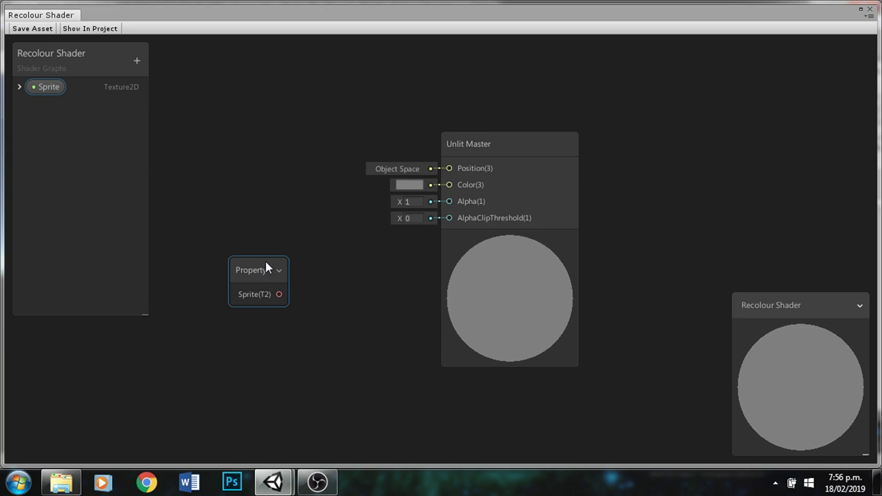
drag(266, 263, 221, 262)
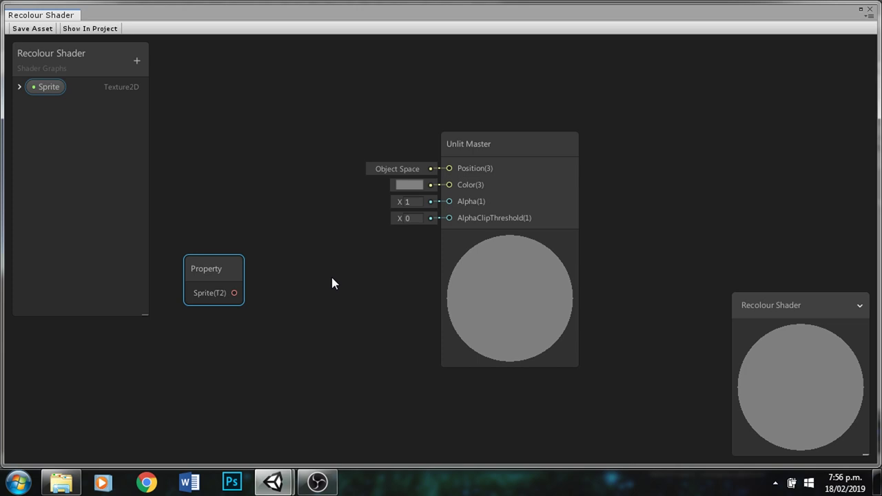
key(space)
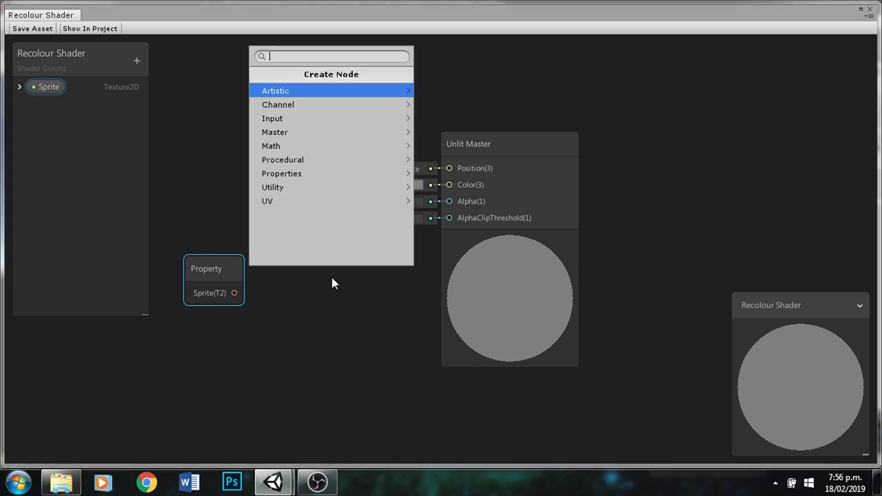
text(tex)
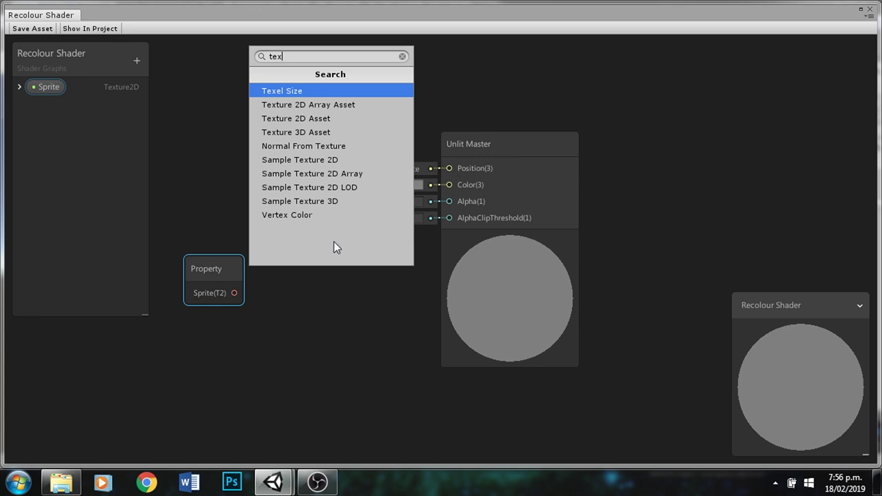
click(317, 160)
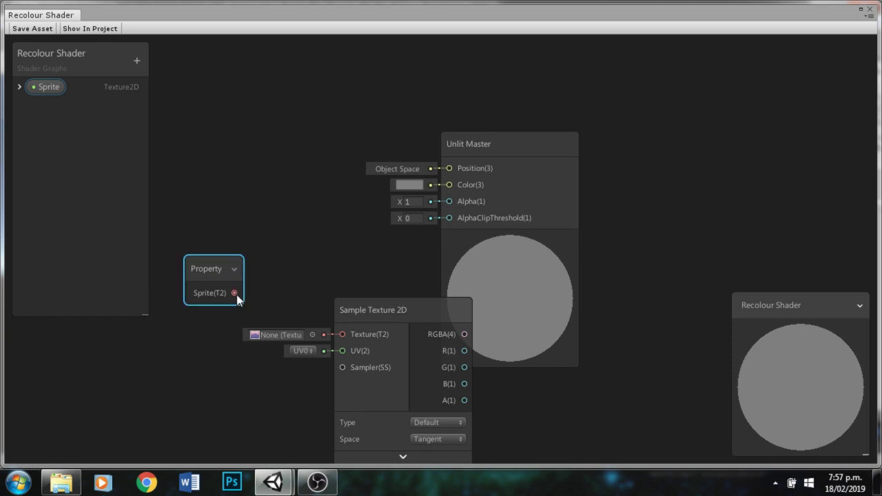
drag(239, 297, 342, 335)
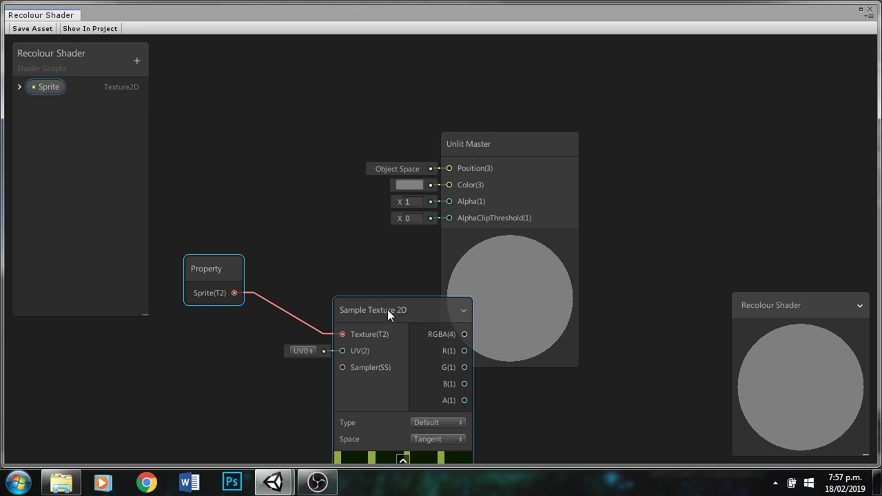
drag(419, 308, 368, 152)
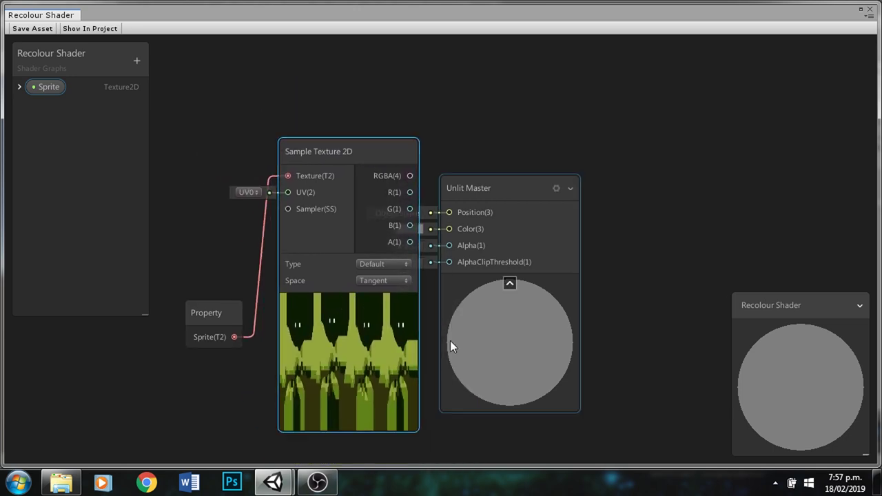
Connect the Sample Texture 2D's RGBA to Unlit Master Color and its A to Alpha.
scroll(638, 306, down, 3)
drag(430, 309, 240, 227)
drag(502, 238, 316, 186)
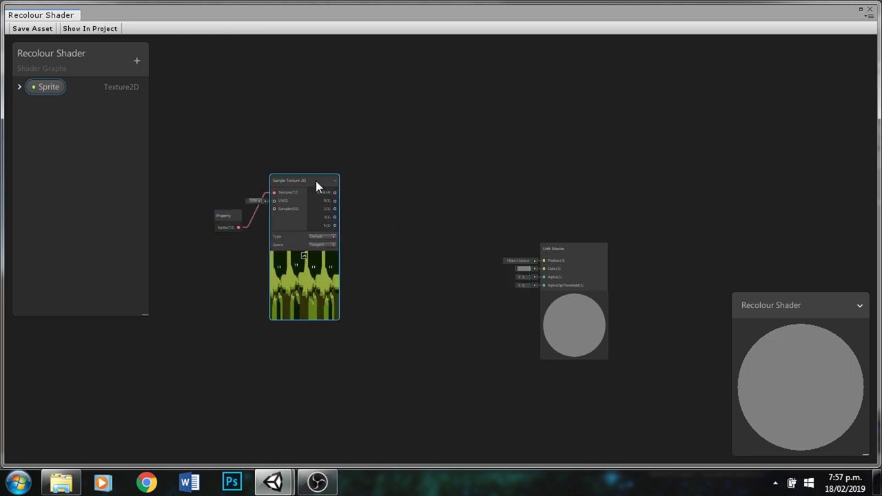
scroll(323, 256, up, 3)
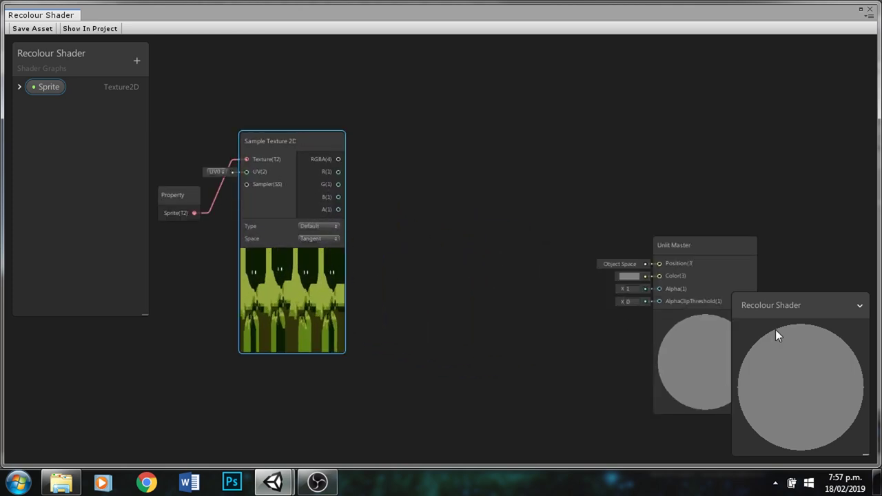
scroll(651, 294, down, 2)
scroll(344, 240, up, 4)
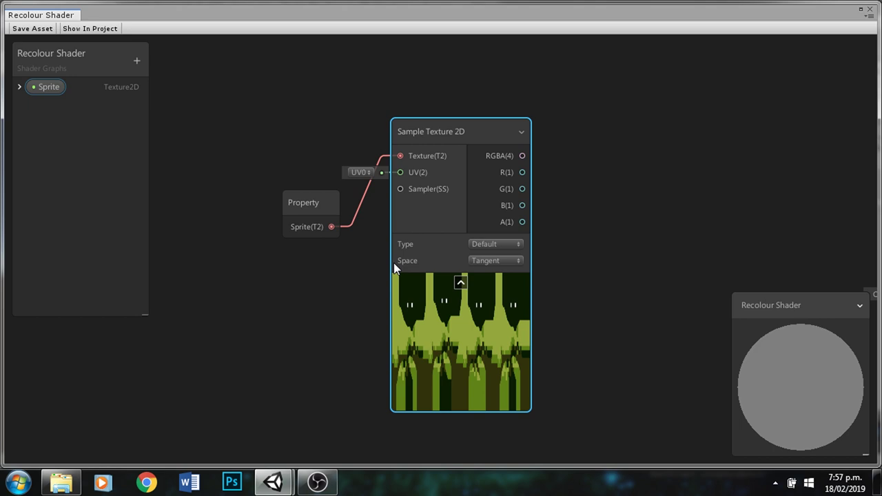
scroll(197, 313, down, 5)
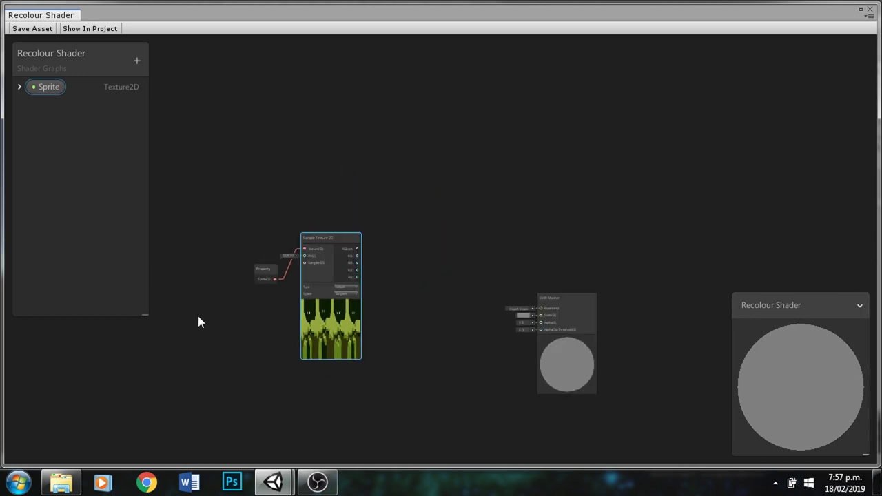
scroll(331, 310, up, 2)
drag(336, 238, 547, 319)
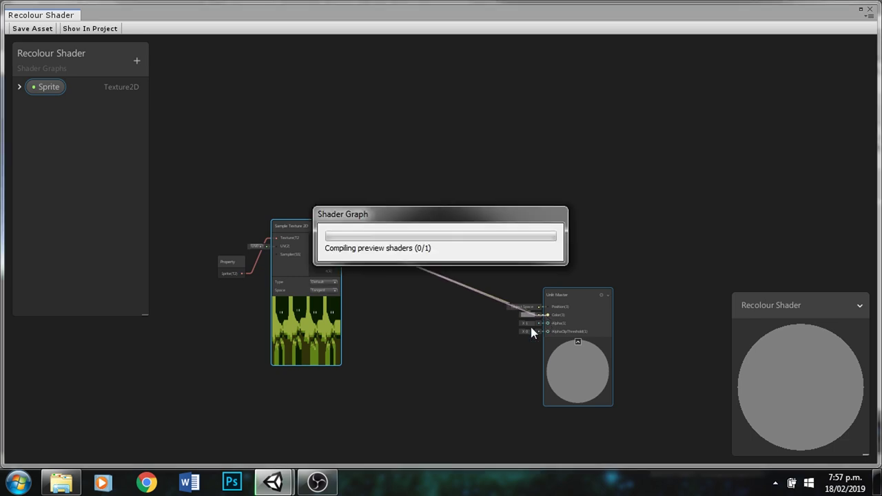
scroll(468, 349, up, 3)
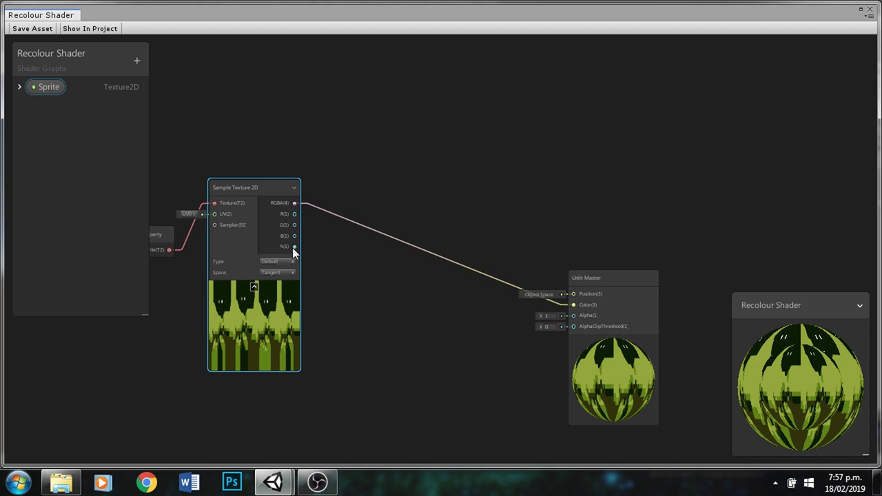
drag(296, 246, 571, 318)
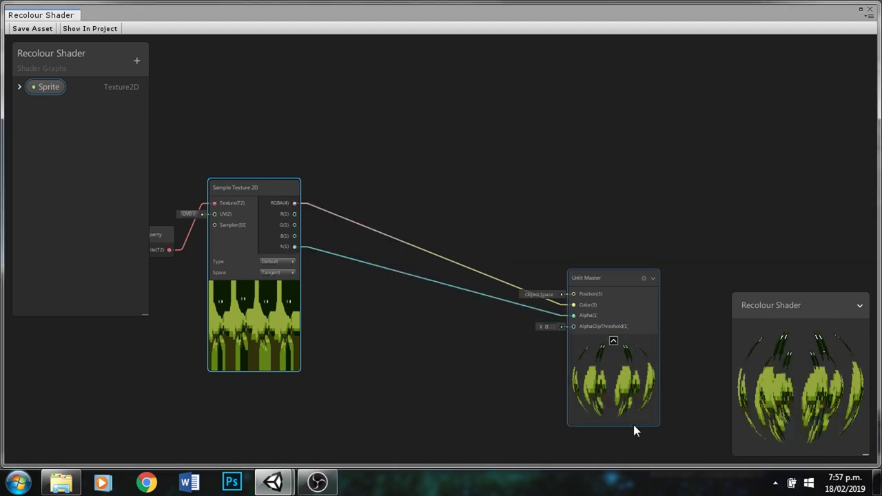
Save the Recolour Shader asset and close the Shader Graph window.
drag(633, 422, 683, 305)
click(27, 28)
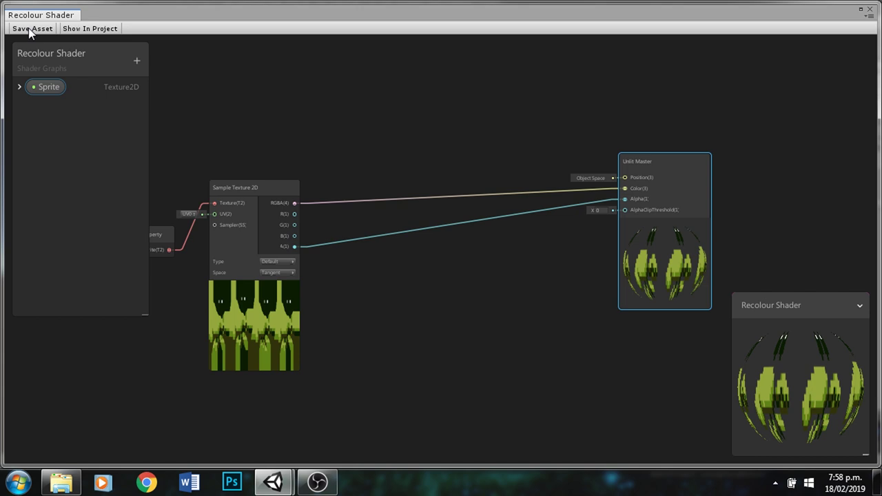
click(869, 9)
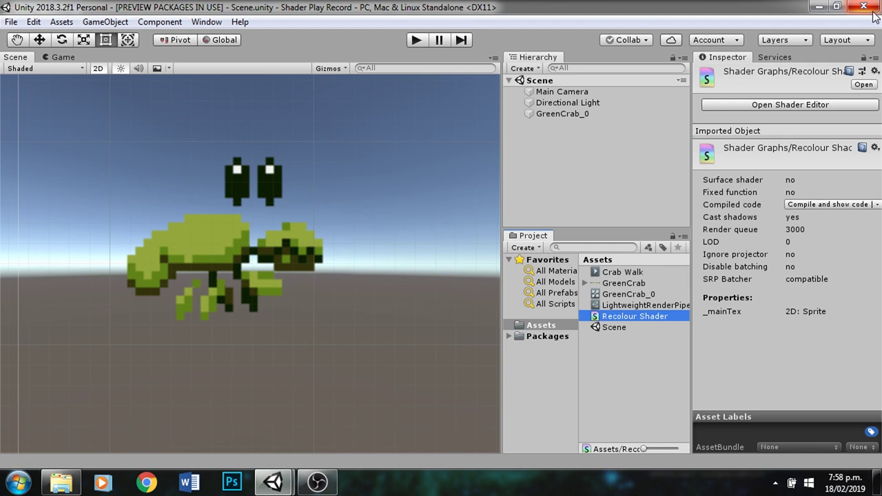
Create a new material in the Project assets named 'Blue Crab'.
click(621, 360)
right_click(621, 360)
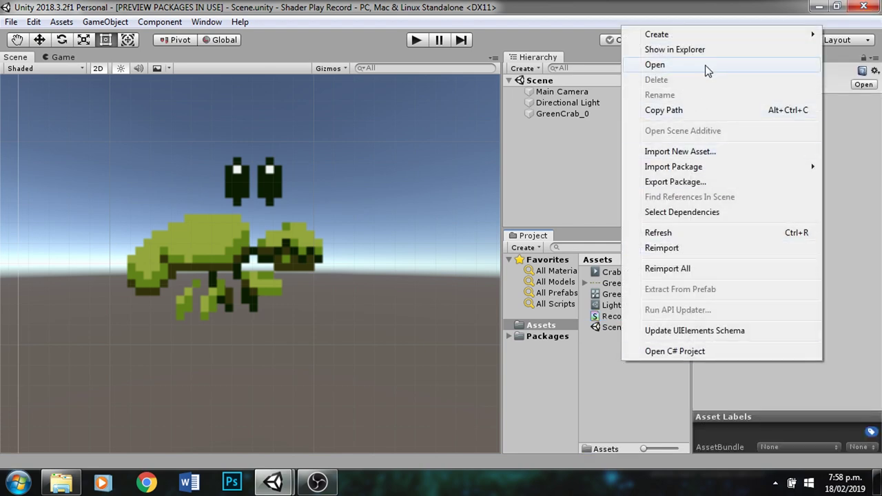
mouse_move(707, 38)
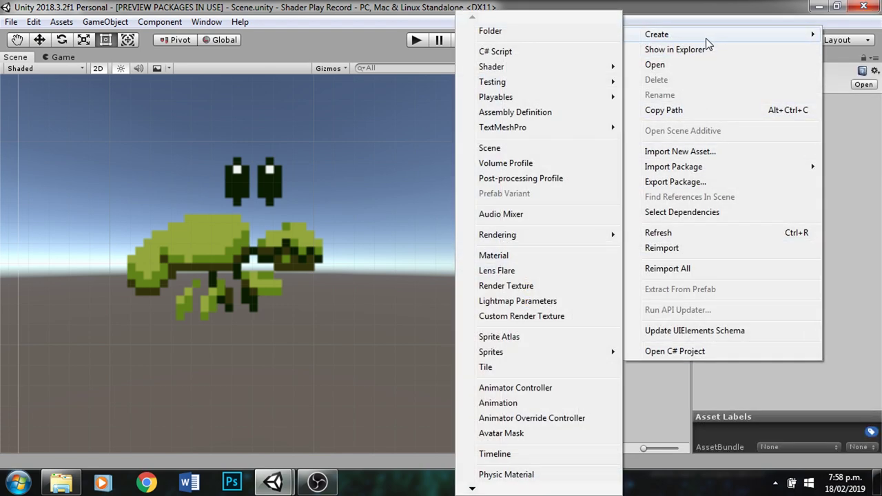
click(537, 257)
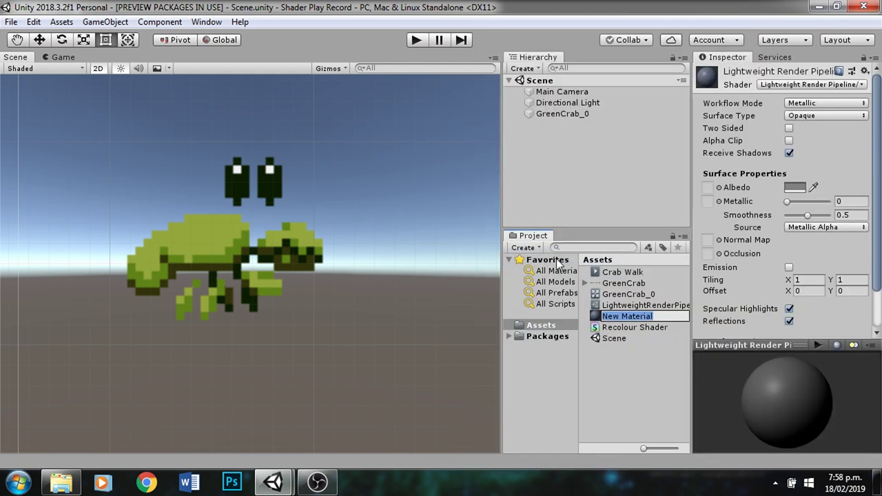
text(Blue )
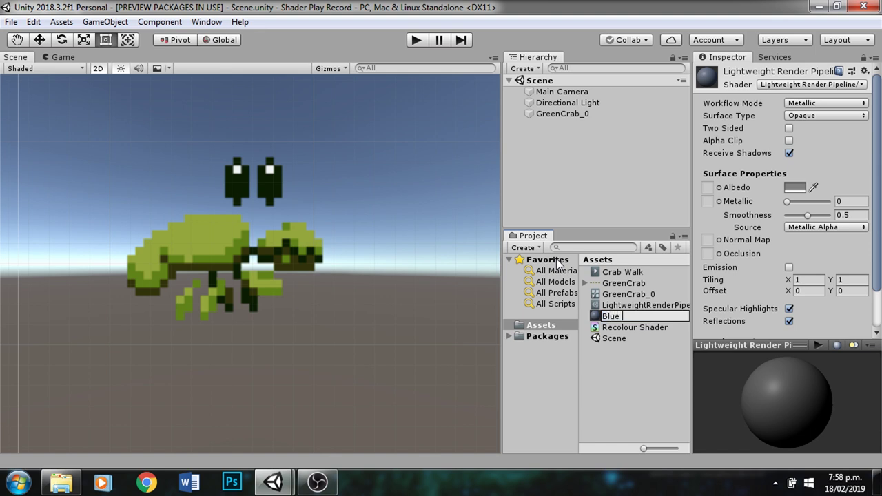
text(Crab)
key(Return)
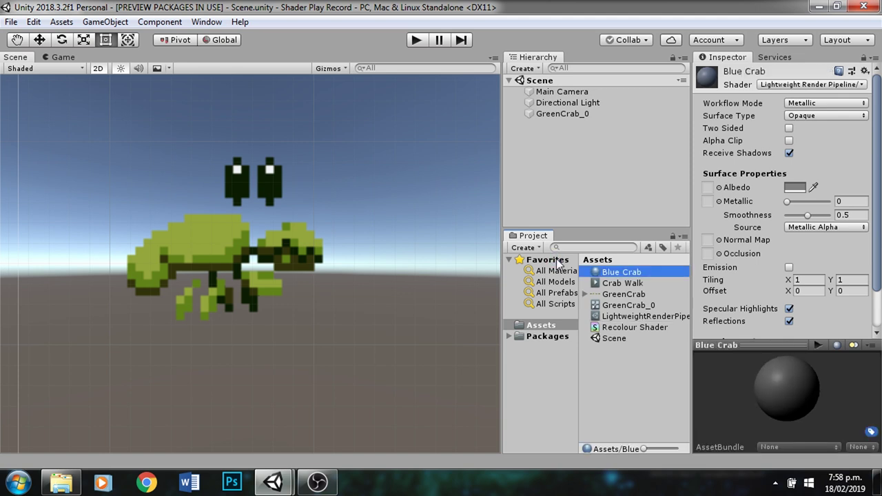
Set the Blue Crab material's shader to Shader Graphs > Recolour Shader.
click(834, 85)
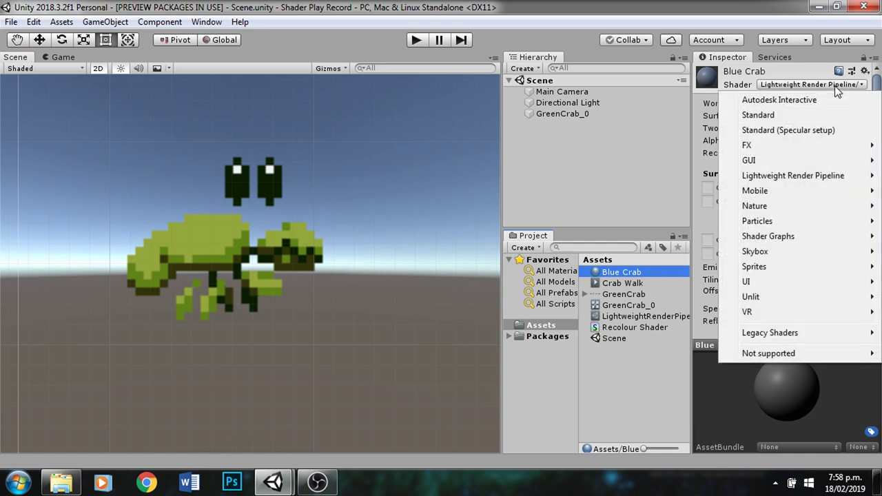
mouse_move(819, 236)
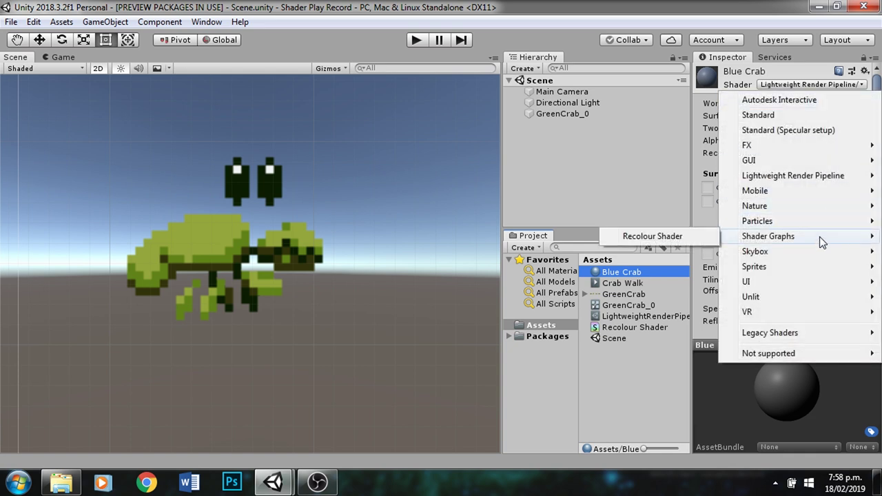
click(660, 238)
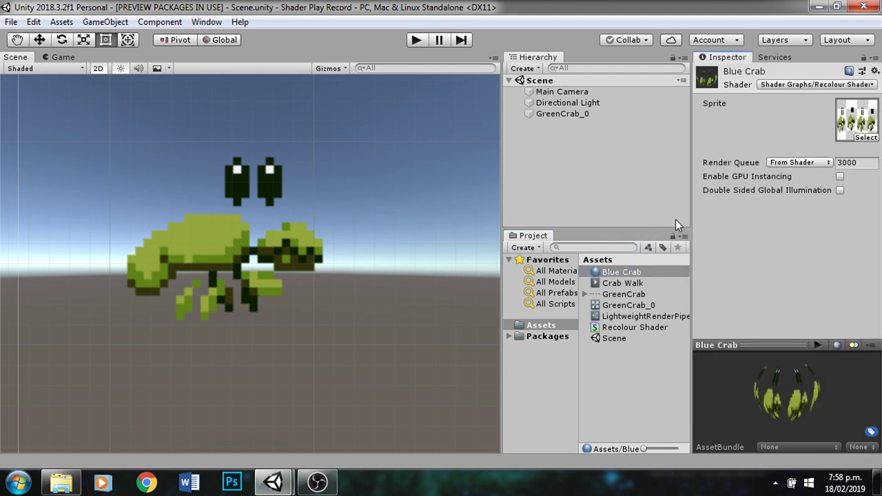
drag(791, 408, 756, 409)
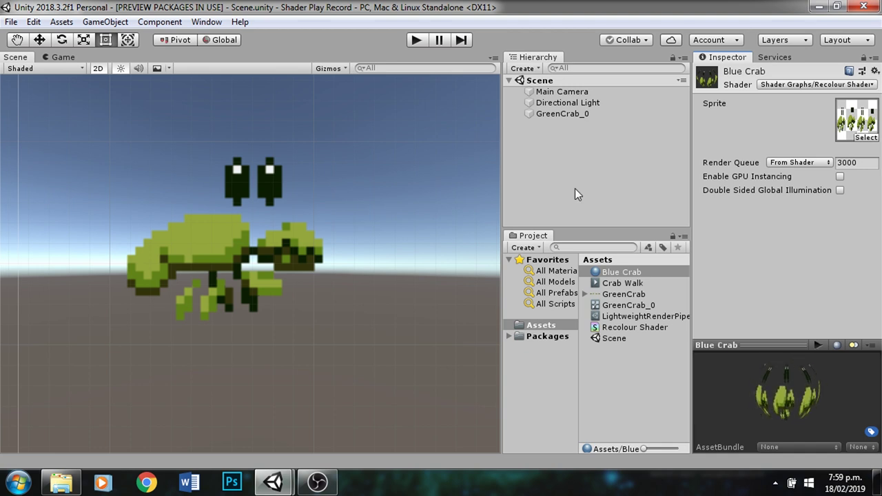
click(557, 114)
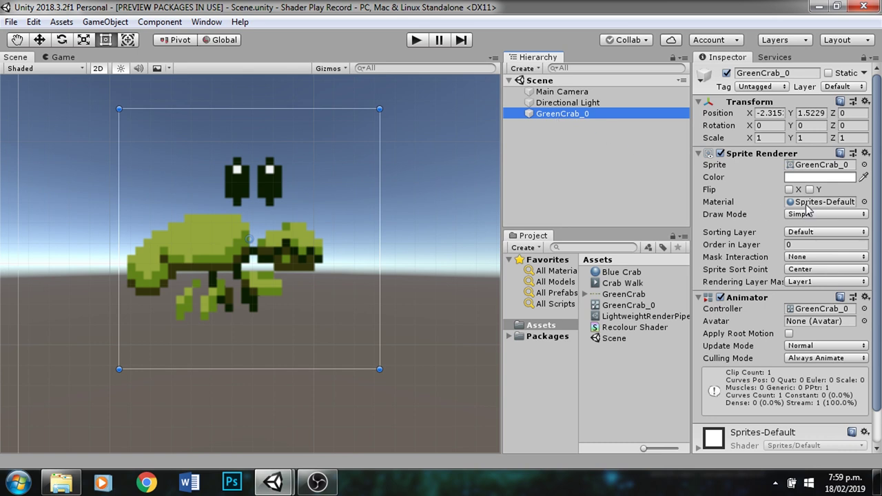
Assign Blue Crab to GreenCrab_0's Sprite Renderer Material, then start and stop Play mode.
click(612, 274)
drag(612, 275, 818, 205)
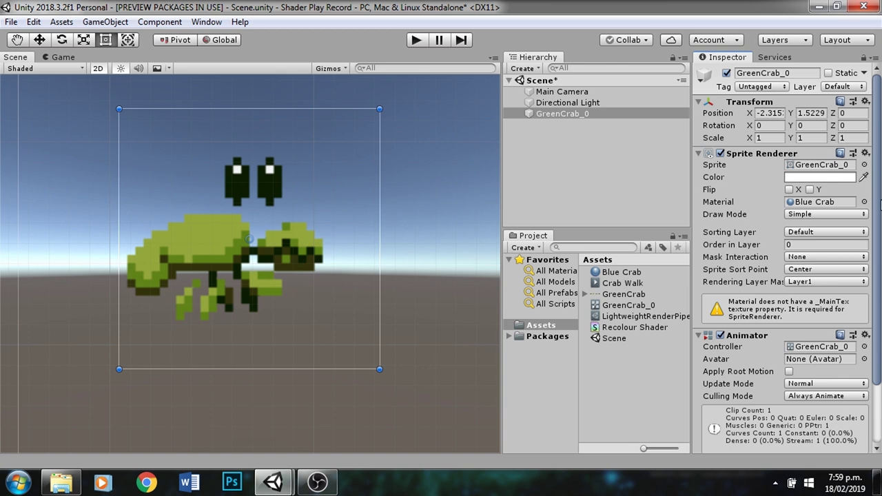
scroll(878, 275, down, 3)
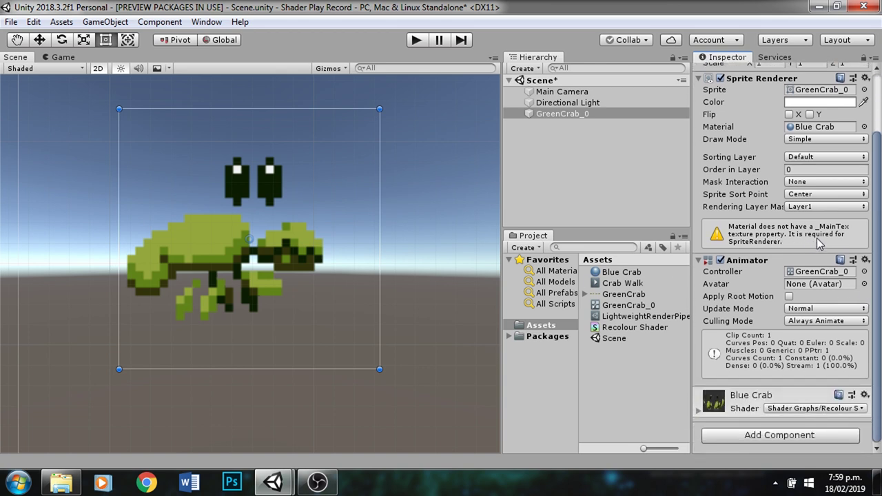
click(413, 38)
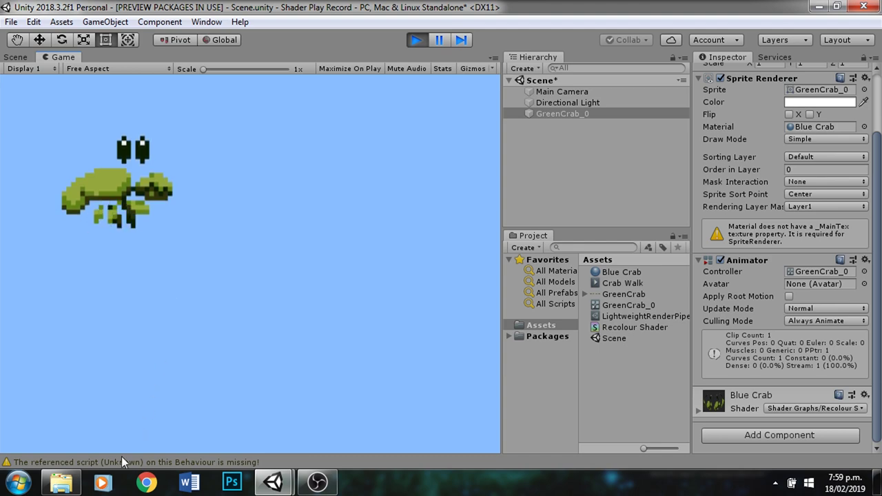
click(417, 40)
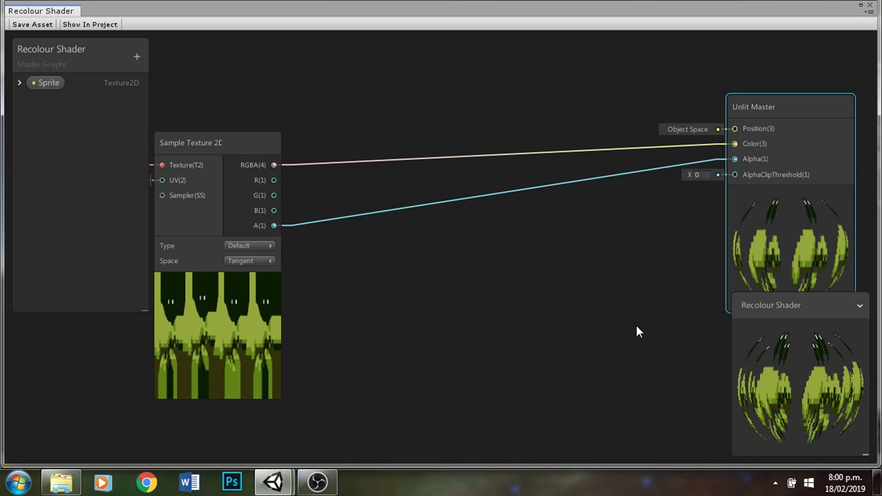
Add a Multiply node taking the texture's RGBA and alpha, with its Out driving Unlit Master Color.
key(space)
text(mult)
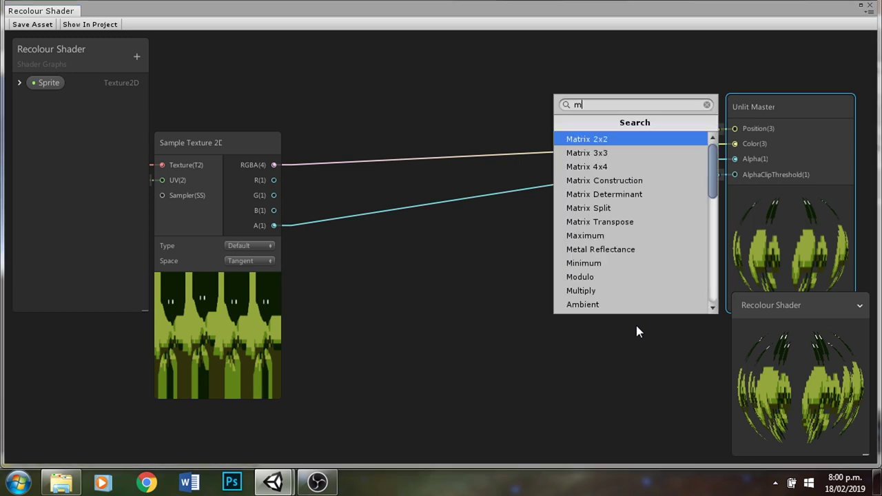
key(Return)
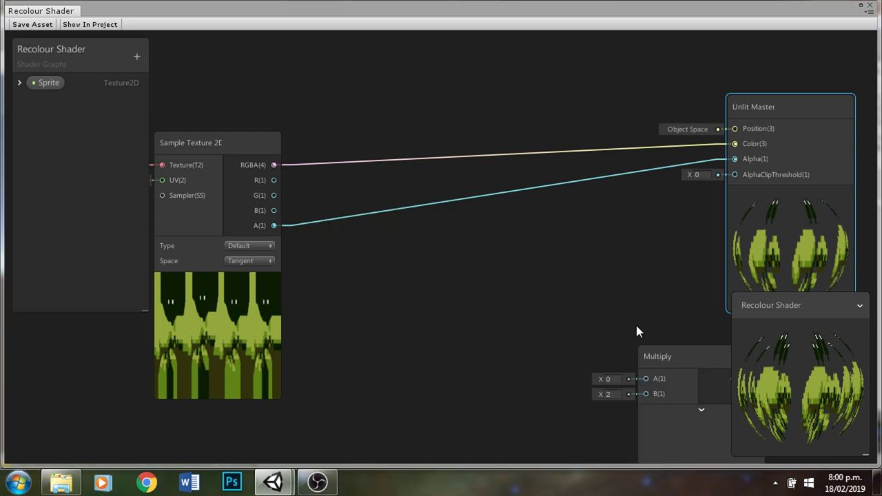
click(702, 410)
drag(695, 364, 451, 97)
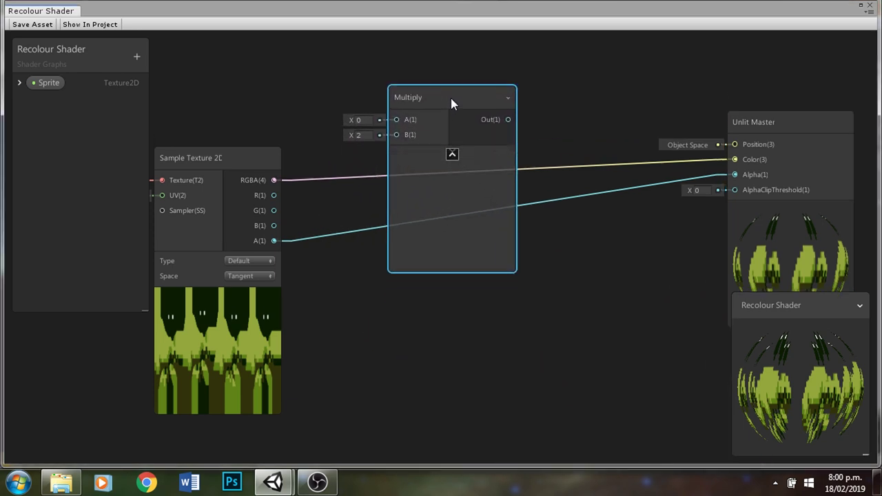
drag(274, 187, 396, 120)
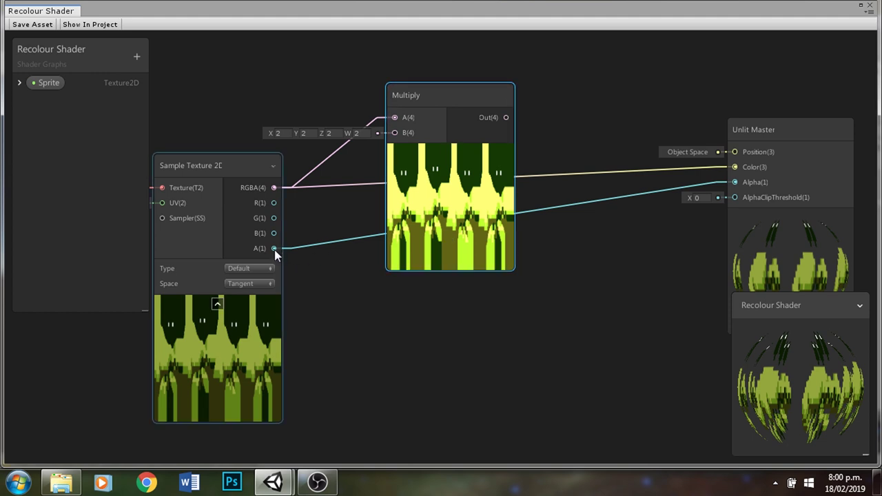
drag(274, 248, 395, 134)
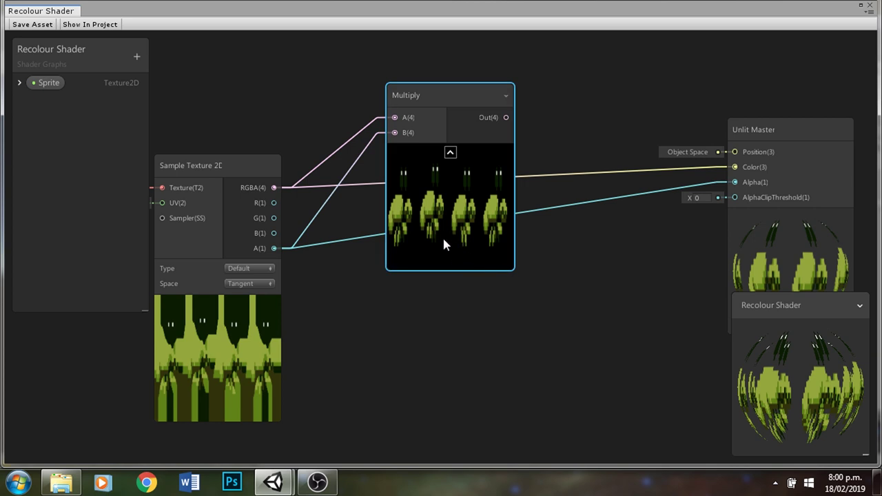
drag(509, 118, 736, 169)
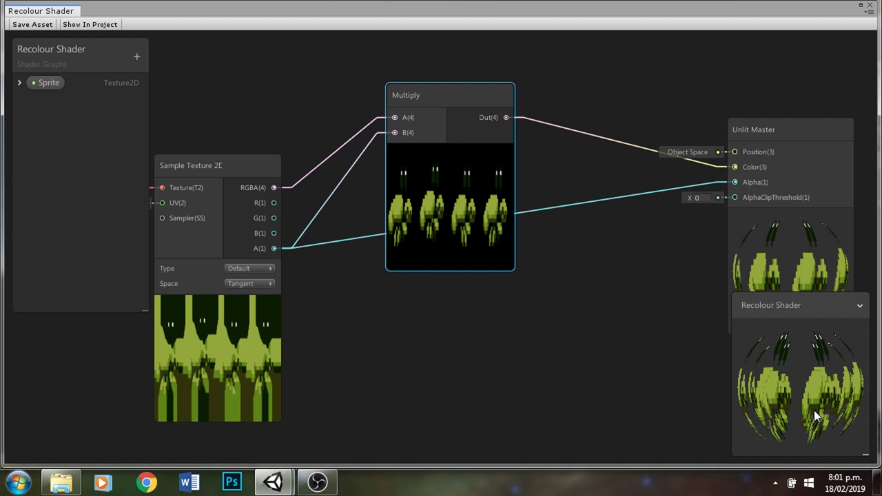
Collapse the main preview, hide Sample Texture 2D's preview and unused ports, and regroup the nodes.
click(859, 306)
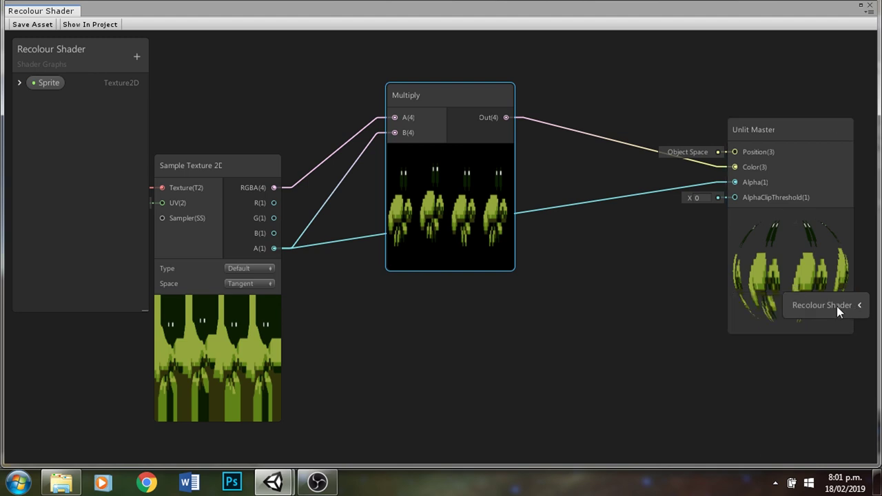
drag(850, 296, 853, 402)
drag(817, 275, 795, 264)
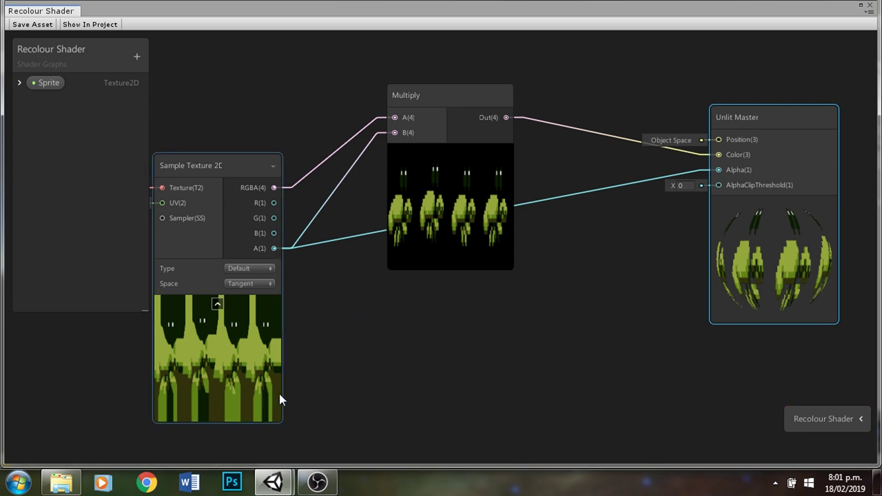
mouse_move(218, 306)
click(217, 305)
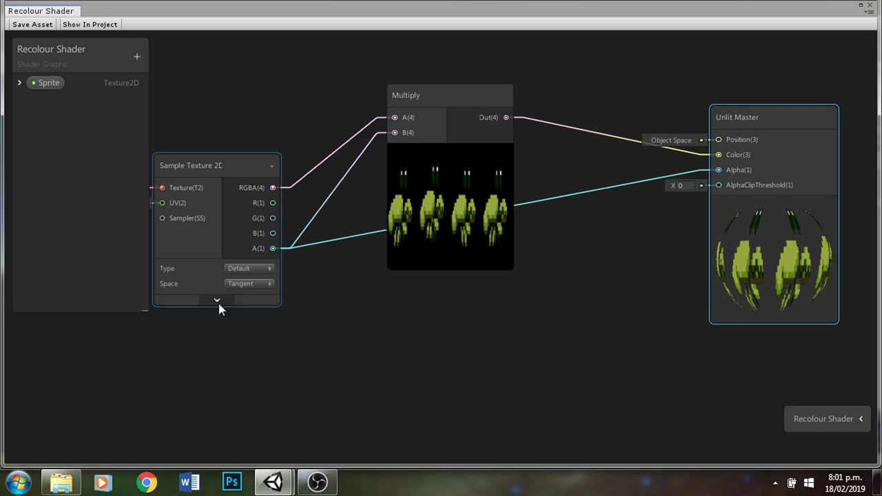
click(272, 167)
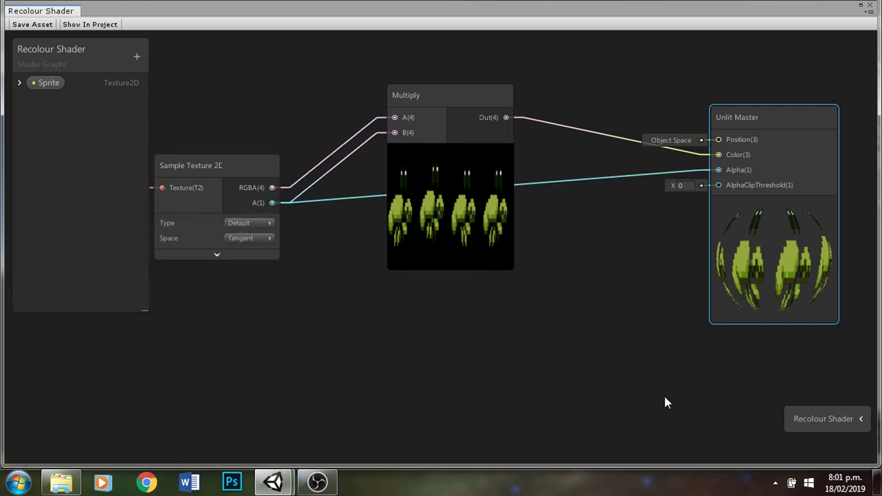
scroll(666, 403, down, 5)
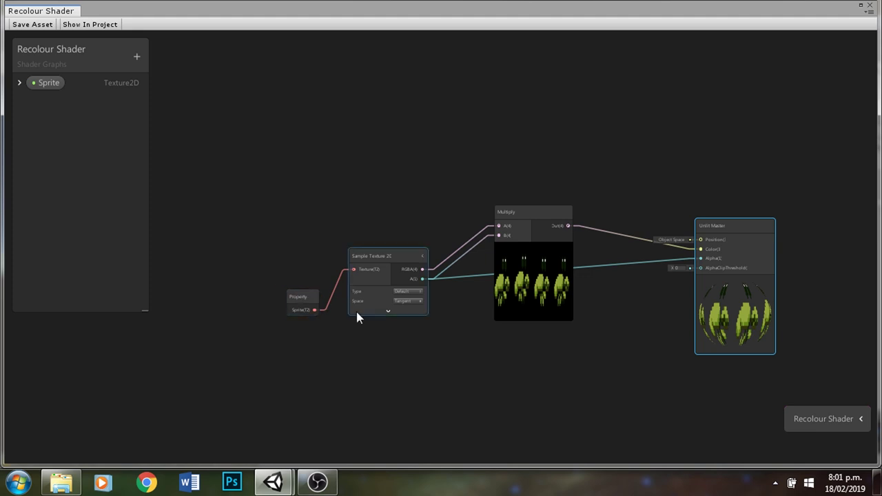
drag(307, 293, 306, 252)
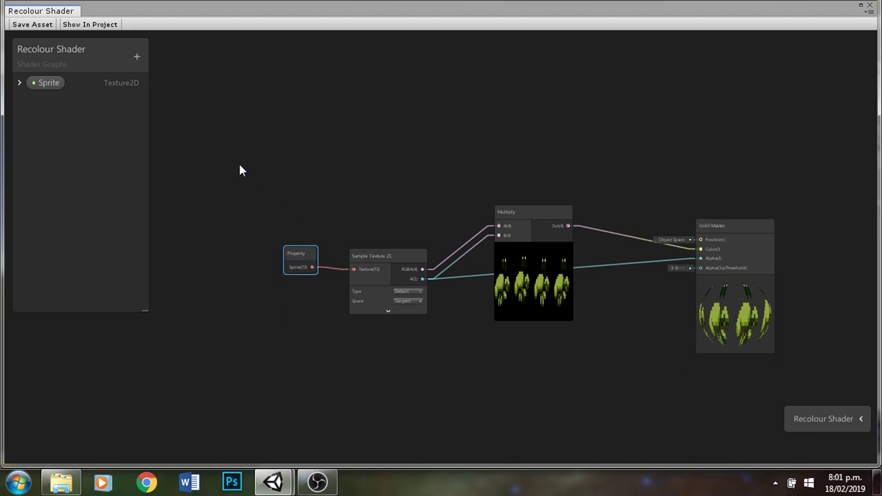
drag(240, 169, 591, 420)
drag(527, 214, 404, 160)
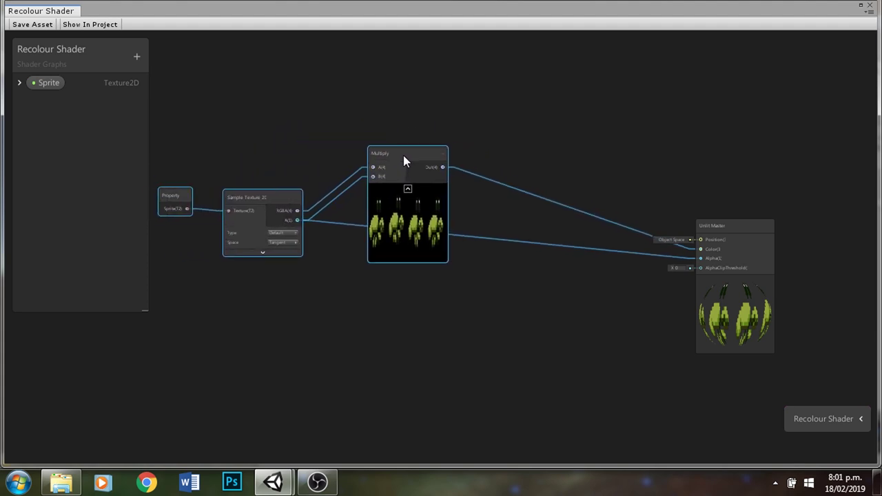
click(512, 296)
scroll(244, 349, down, 3)
Add a Split node fed by Multiply's Out and arrange it beside the collapsed Multiply node.
scroll(540, 307, up, 2)
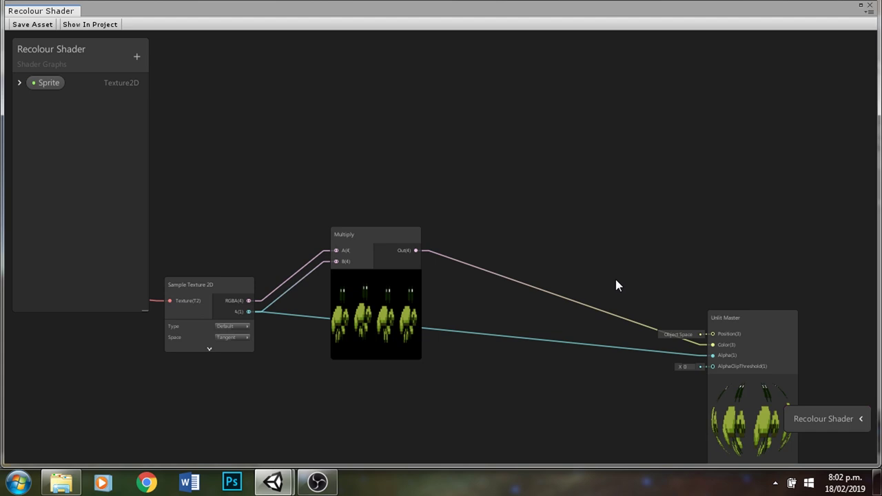
key(space)
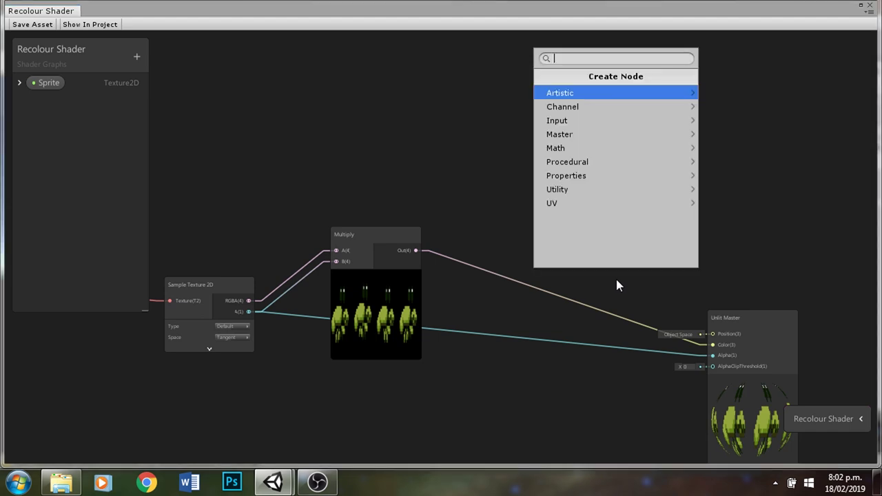
text(spl)
key(Return)
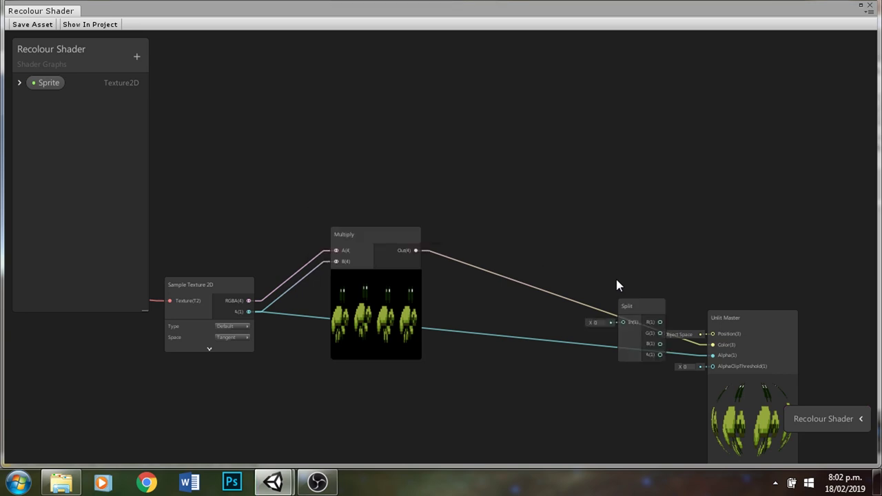
drag(638, 304, 536, 162)
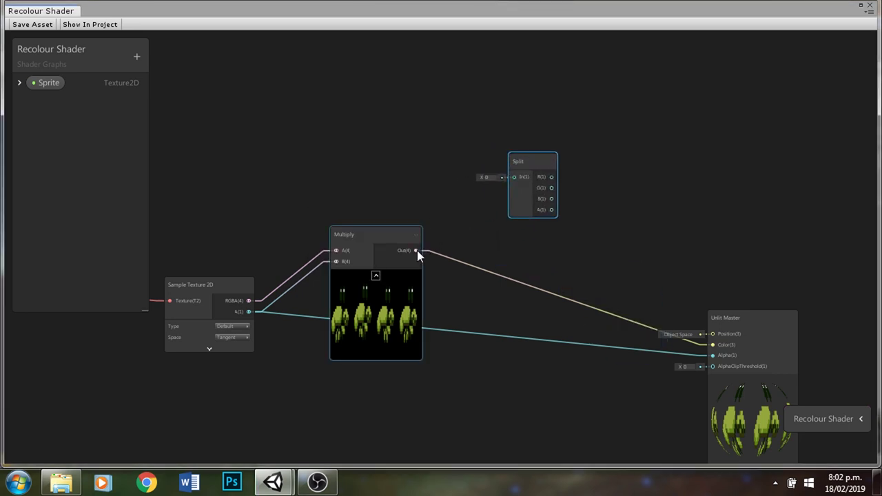
drag(416, 250, 514, 177)
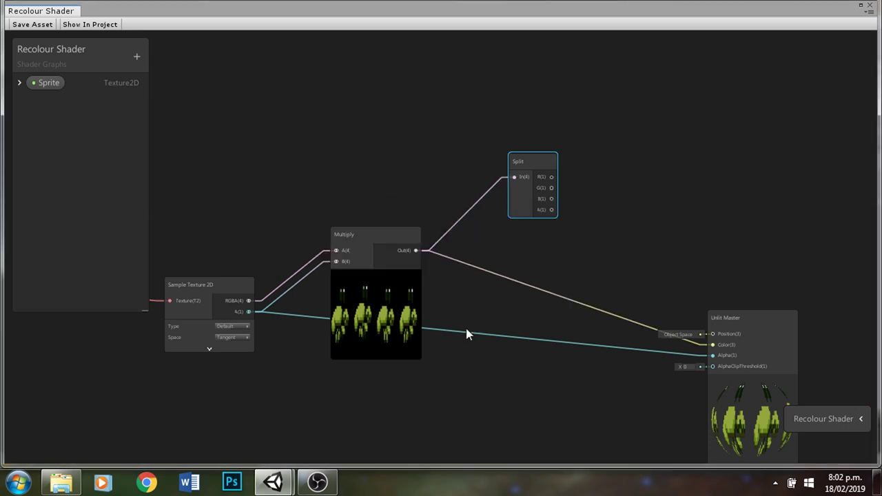
click(380, 279)
drag(366, 235, 330, 251)
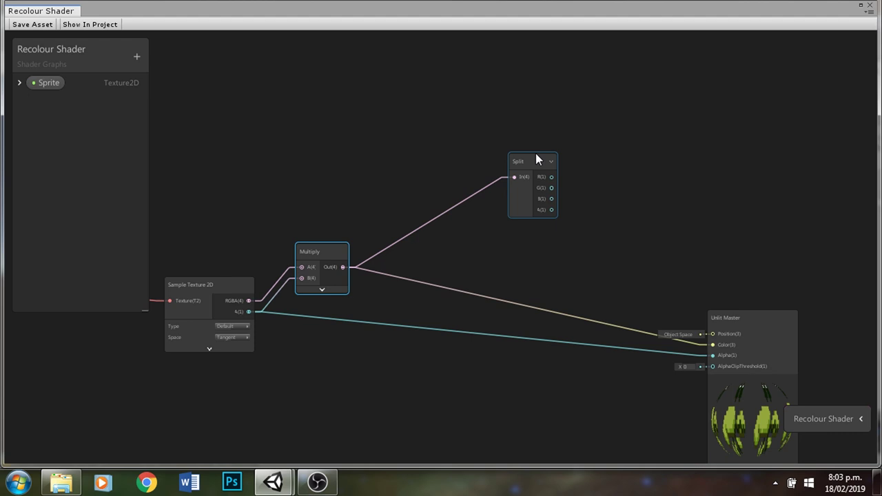
drag(536, 157, 449, 205)
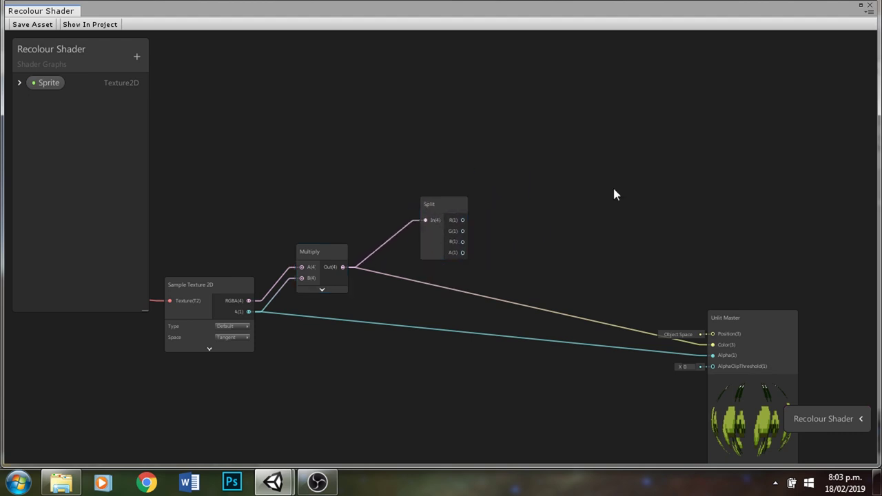
Add a Step node on Split's G channel with Edge set to 0.9.
key(space)
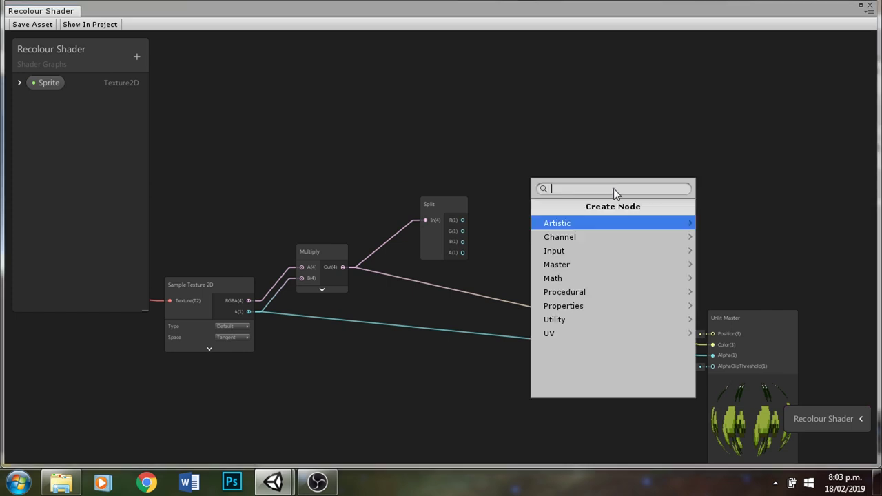
text(step)
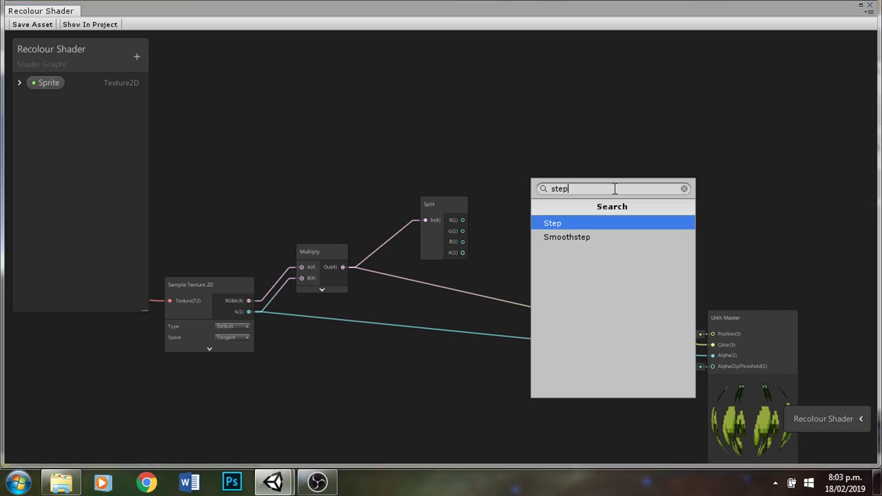
key(Return)
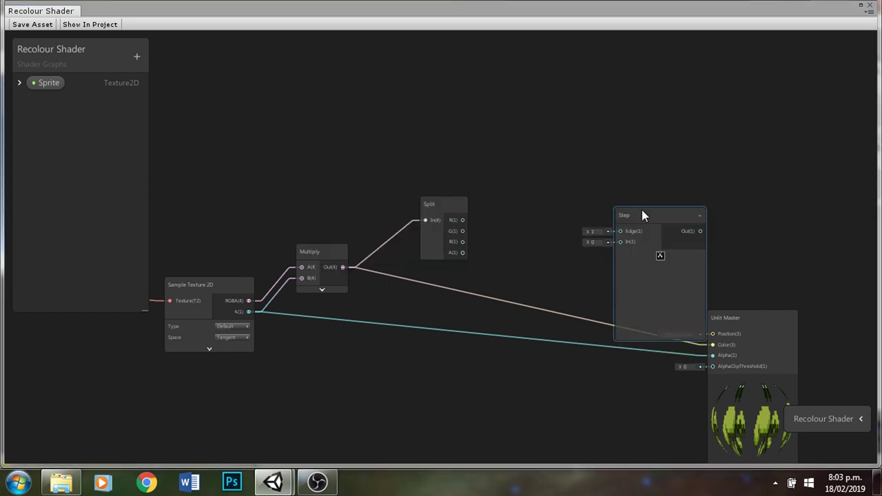
drag(641, 213, 584, 146)
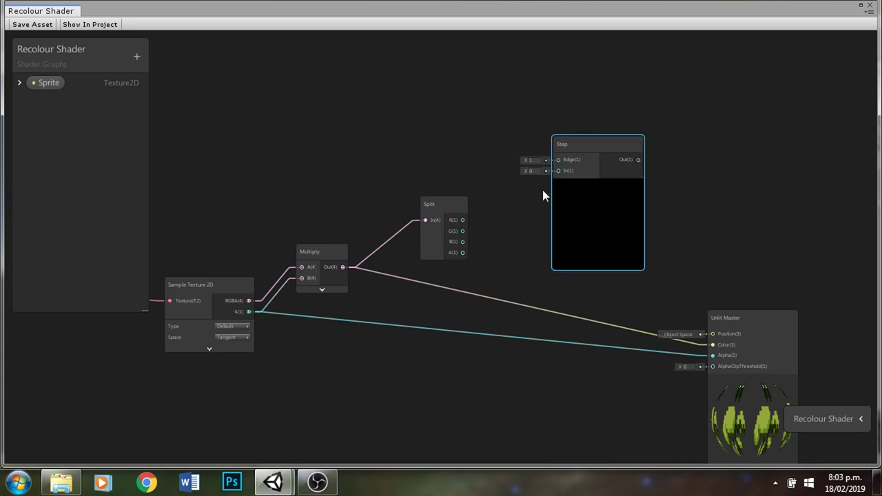
drag(462, 230, 558, 171)
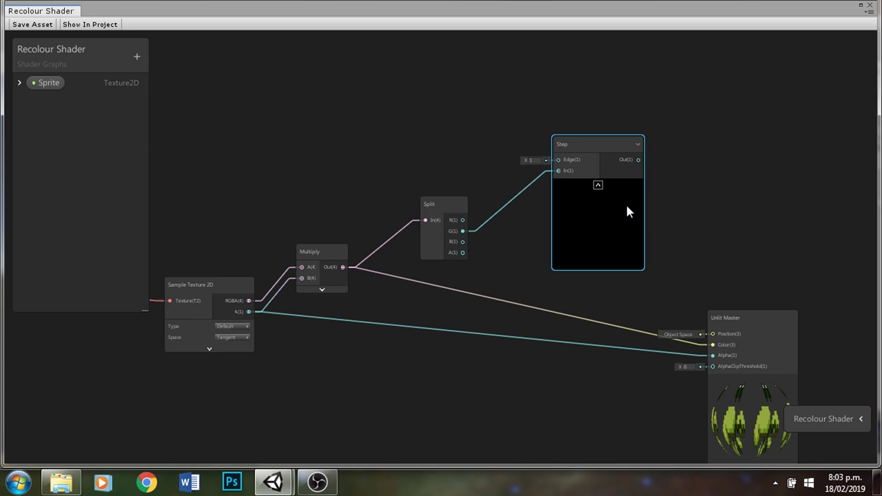
click(536, 161)
text(0)
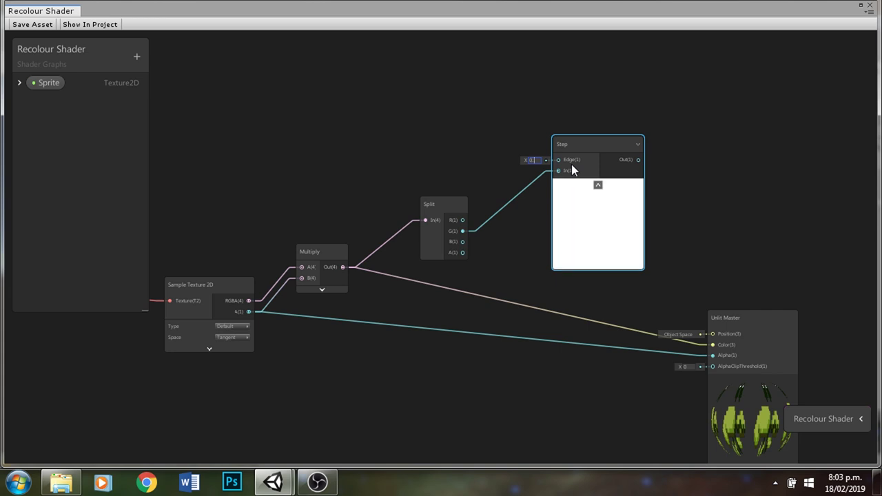
text(.1)
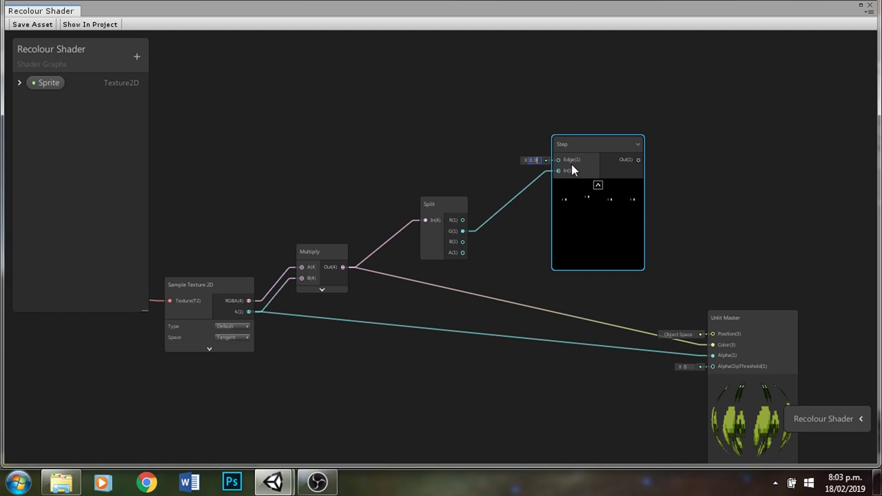
key(Return)
Hide the Split node's unused channel outputs and nudge the Step node into place.
click(322, 290)
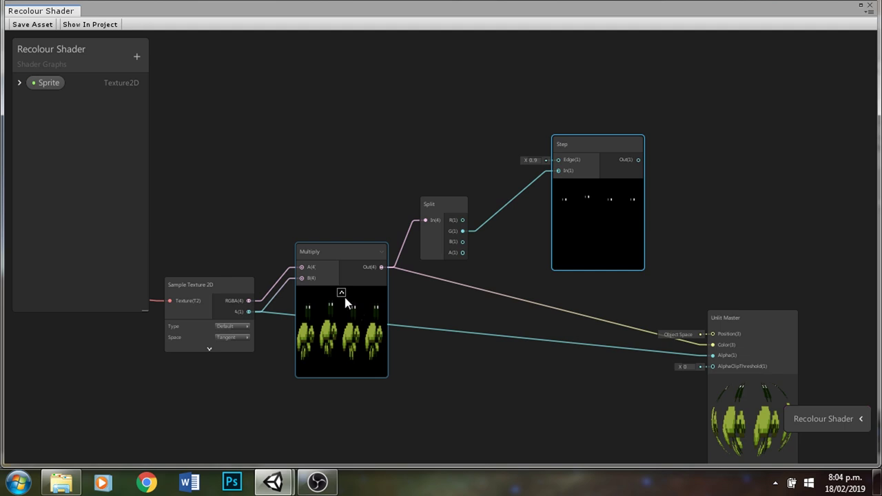
click(342, 295)
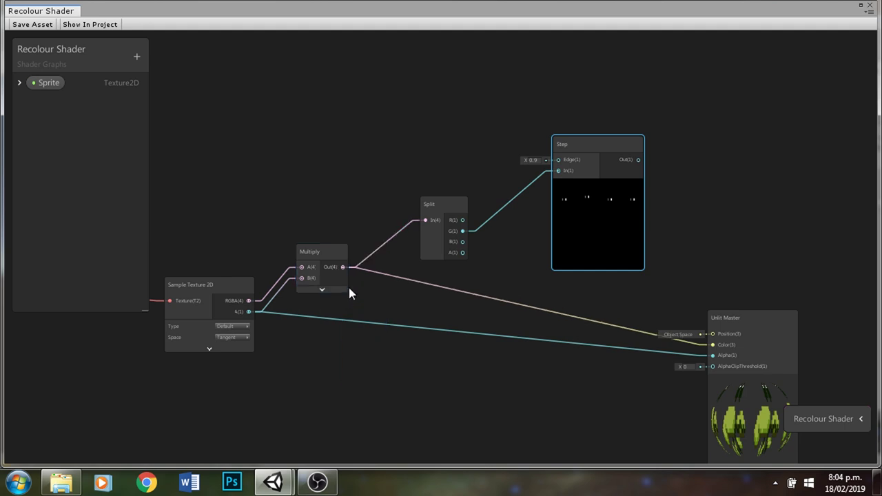
click(461, 205)
mouse_move(600, 150)
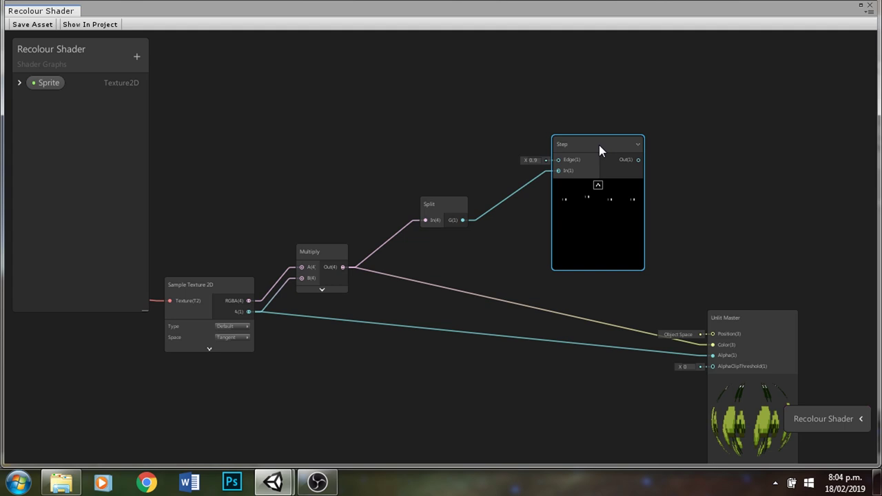
drag(599, 145, 614, 179)
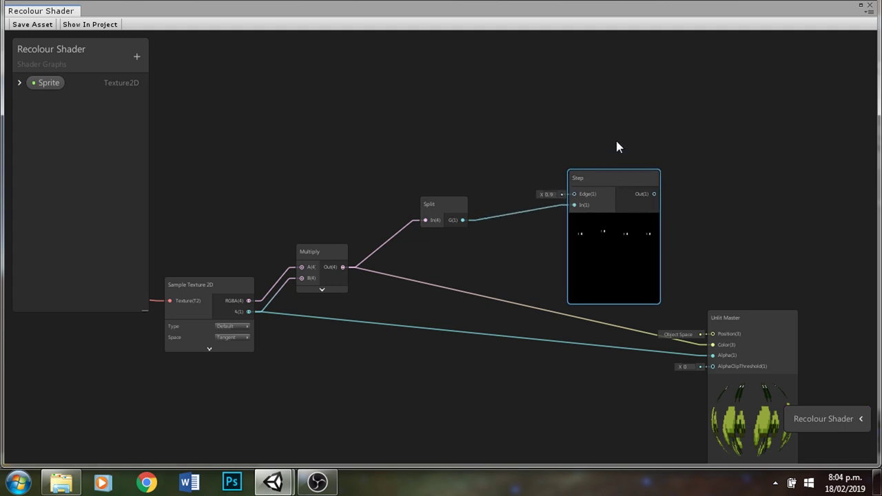
click(617, 147)
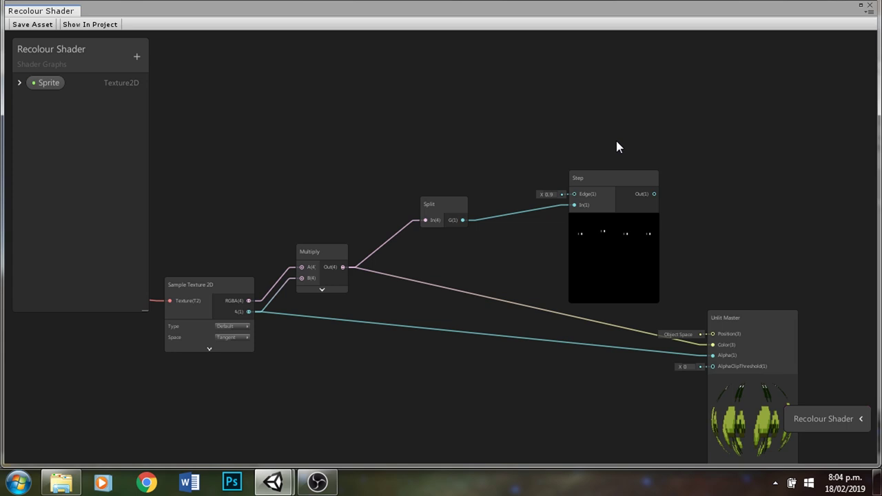
key(space)
Add a second Step node above, fed by Split's G channel, with Edge 0.6.
text(s)
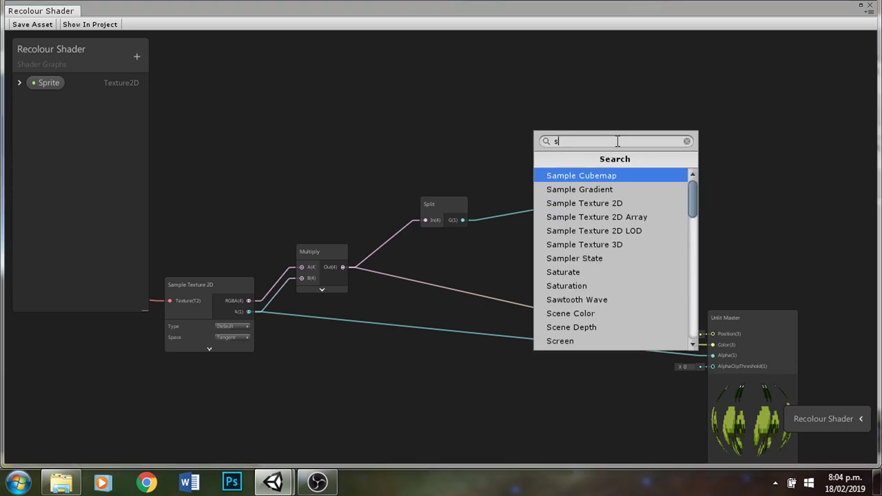
text(te)
key(Return)
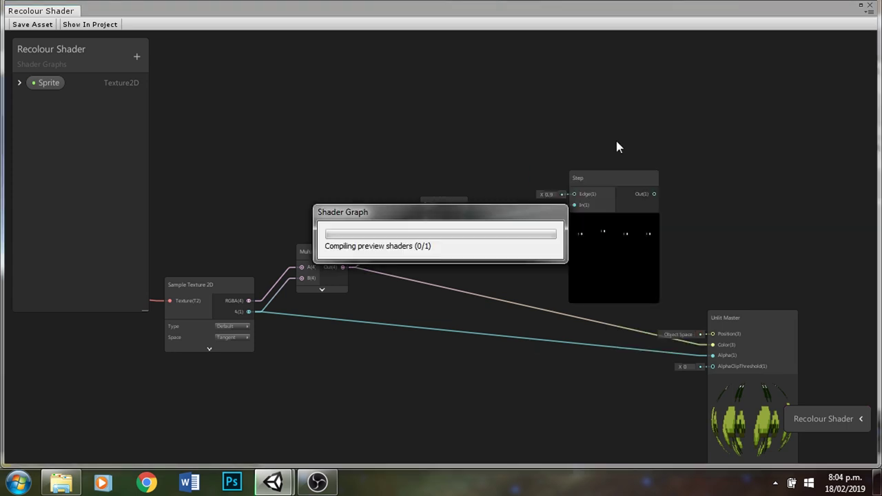
drag(655, 168, 602, 126)
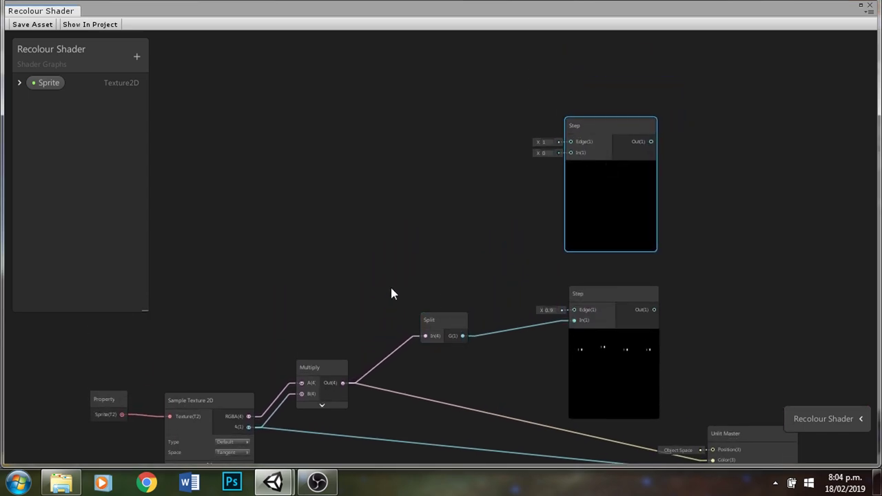
drag(463, 336, 570, 155)
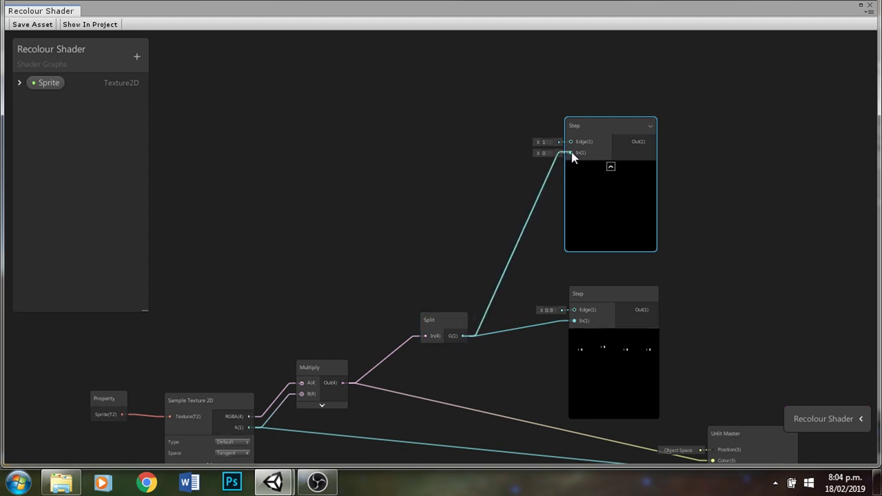
click(544, 142)
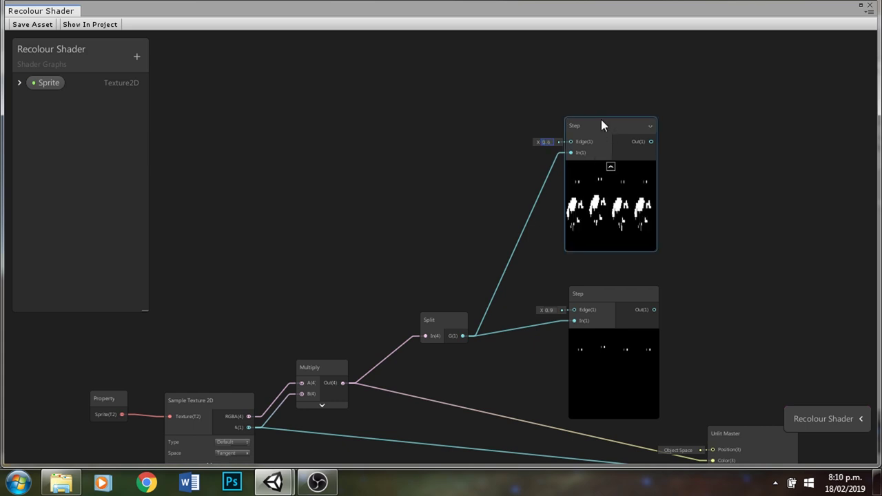
drag(601, 121, 606, 141)
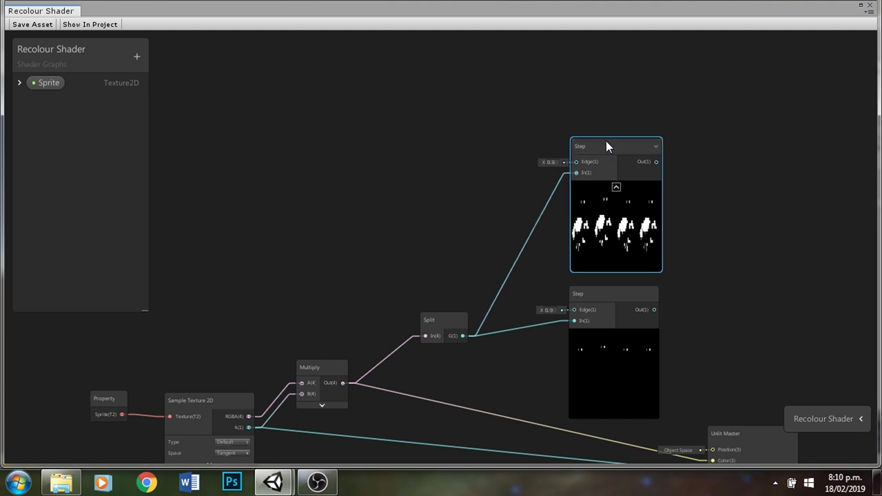
click(594, 65)
key(space)
Add a third Step node on Split's G channel with Edge 0.5.
text(st)
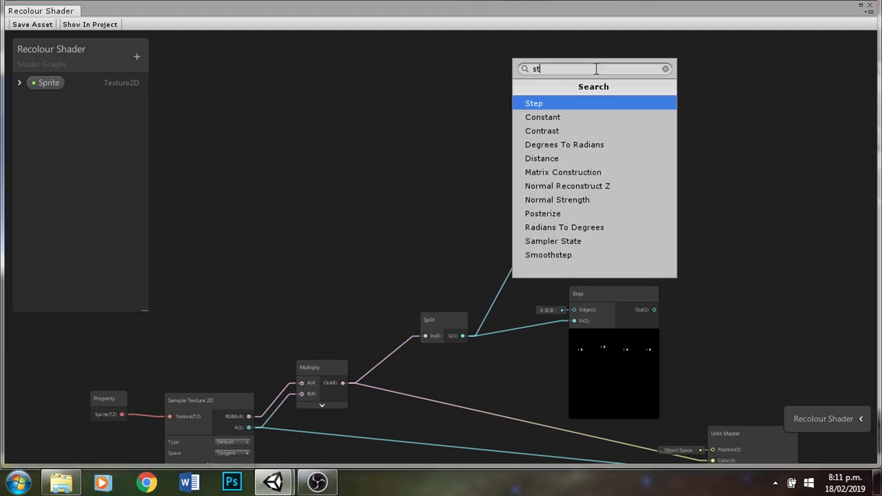
key(Return)
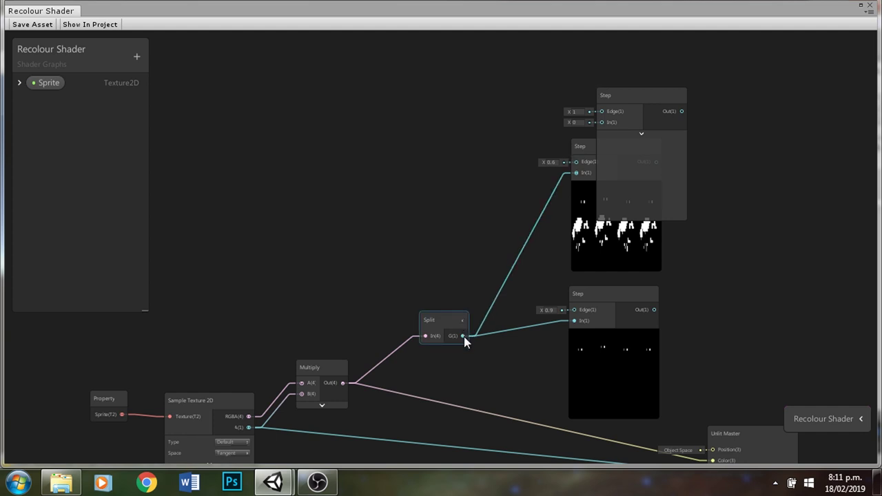
drag(464, 337, 601, 122)
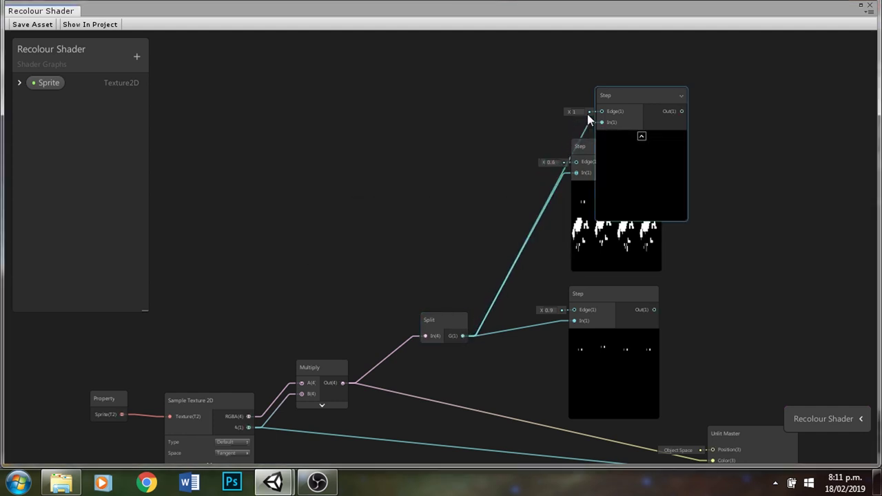
click(575, 111)
text(0.5)
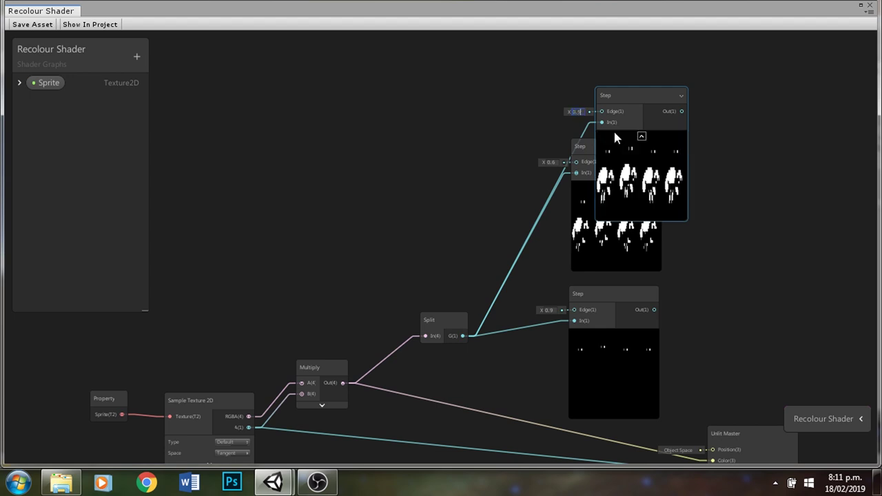
scroll(738, 400, down, 5)
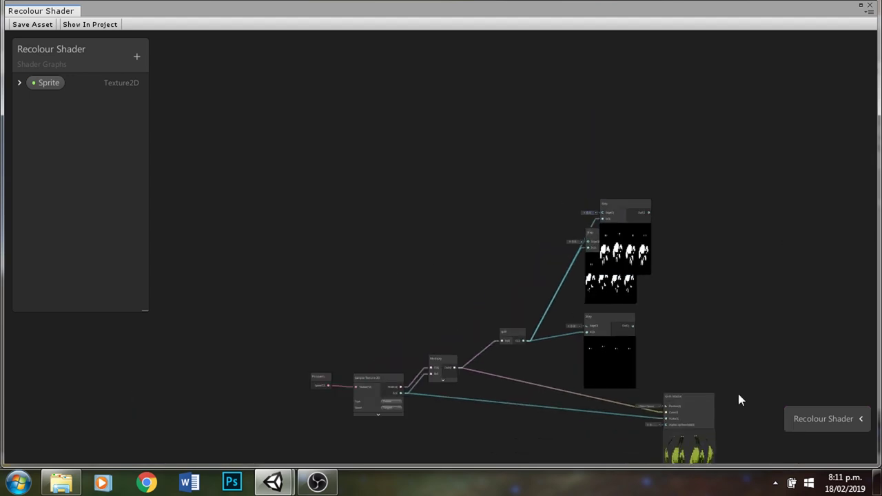
scroll(703, 330, up, 3)
drag(612, 169, 598, 129)
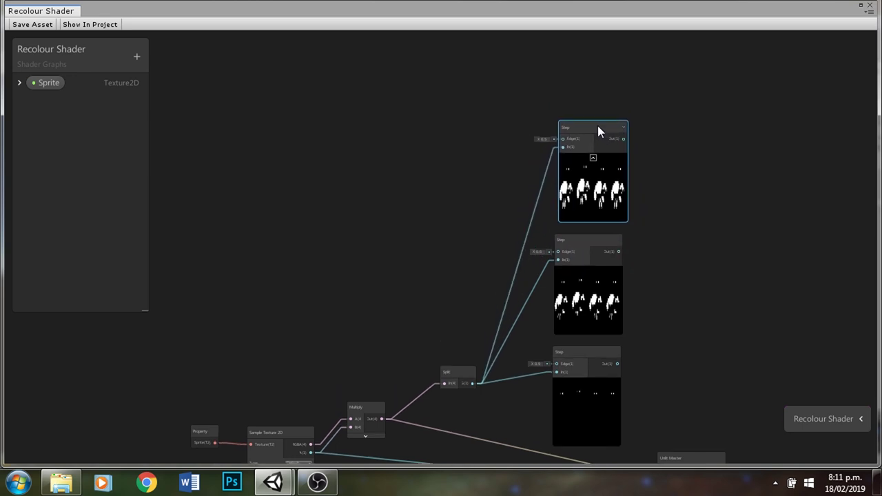
click(442, 194)
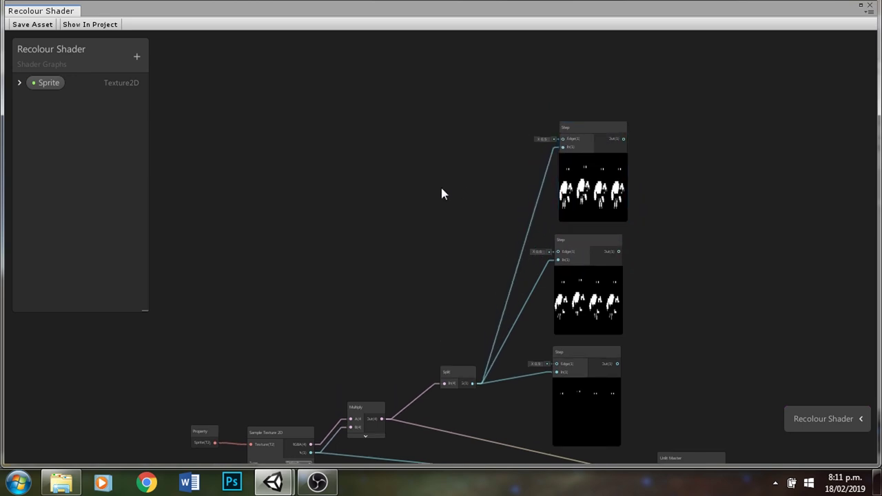
Add a fourth Step node at the top and connect Split's G output to it.
key(space)
text(ste)
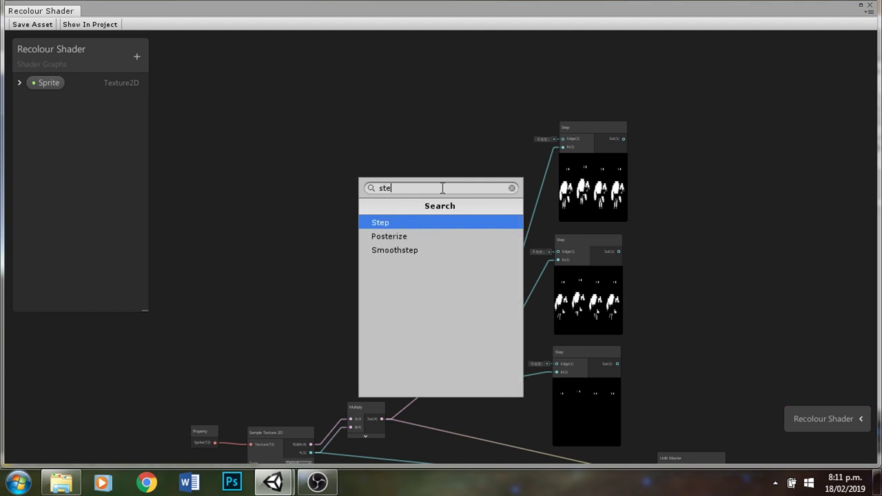
key(Return)
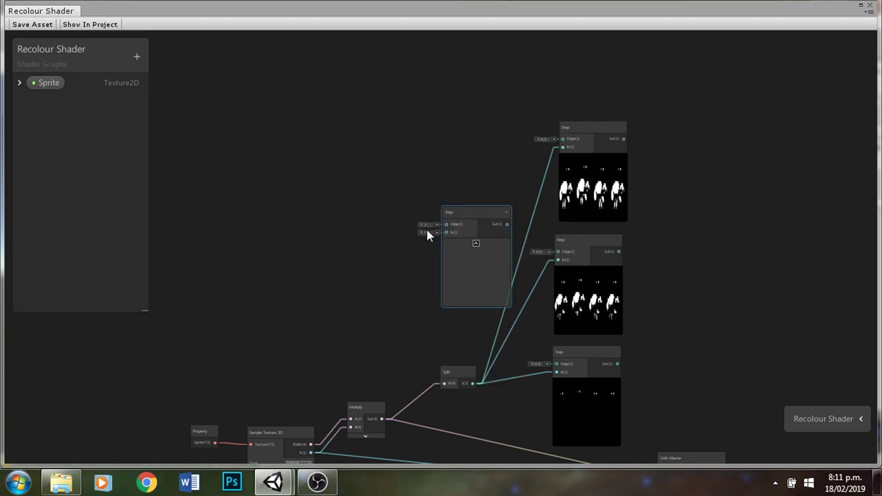
drag(457, 213, 565, 128)
scroll(344, 389, down, 3)
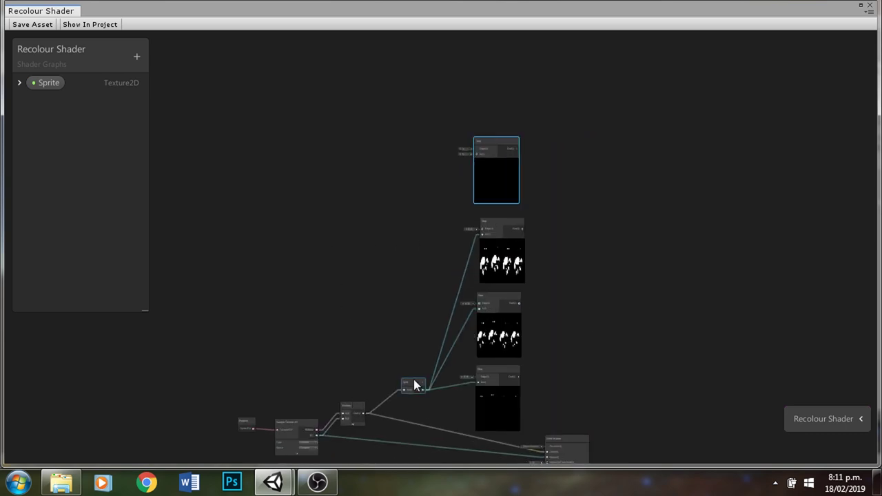
drag(415, 384, 471, 149)
Set the fourth Step node's Edge to 0.4 and shift it slightly right.
scroll(470, 148, up, 2)
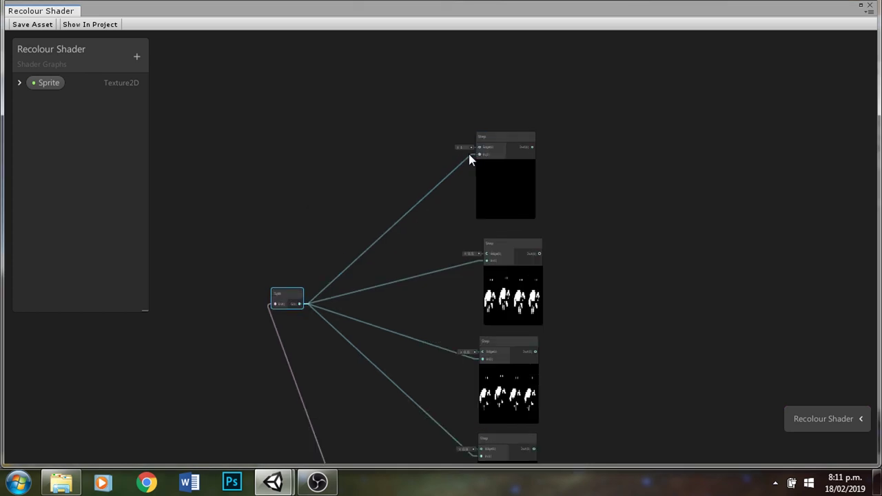
text(0.4)
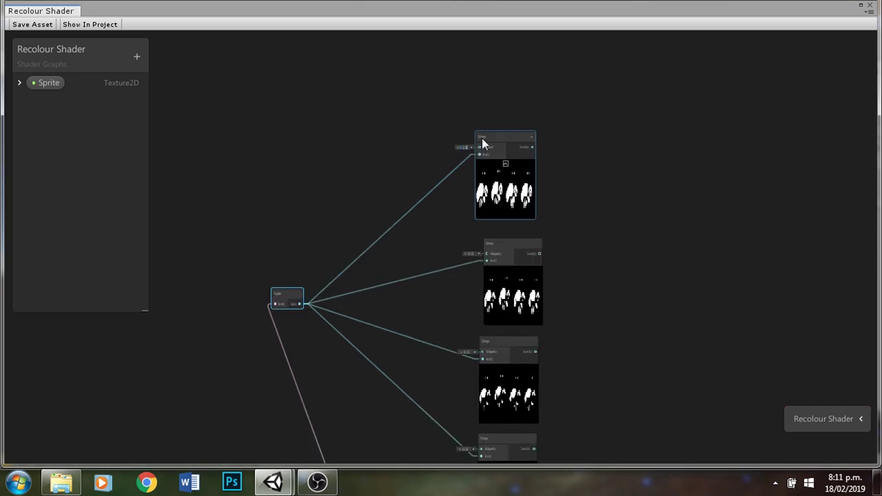
drag(505, 136, 522, 133)
click(431, 138)
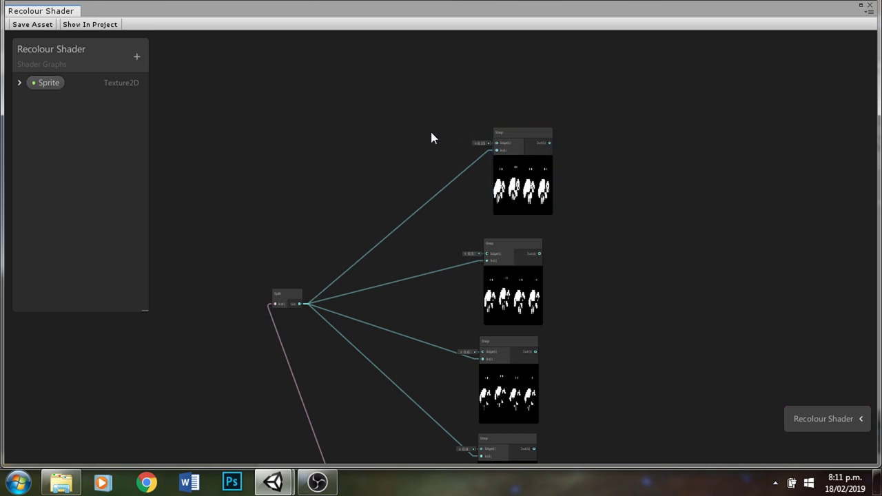
Add a fifth Step node at the top and feed it Split's G channel.
key(space)
text(step)
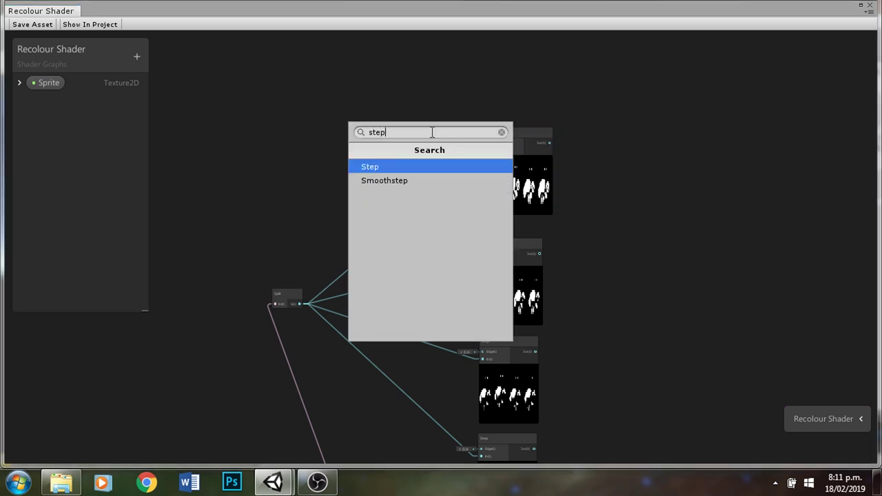
key(Return)
drag(451, 155, 522, 99)
drag(384, 227, 497, 134)
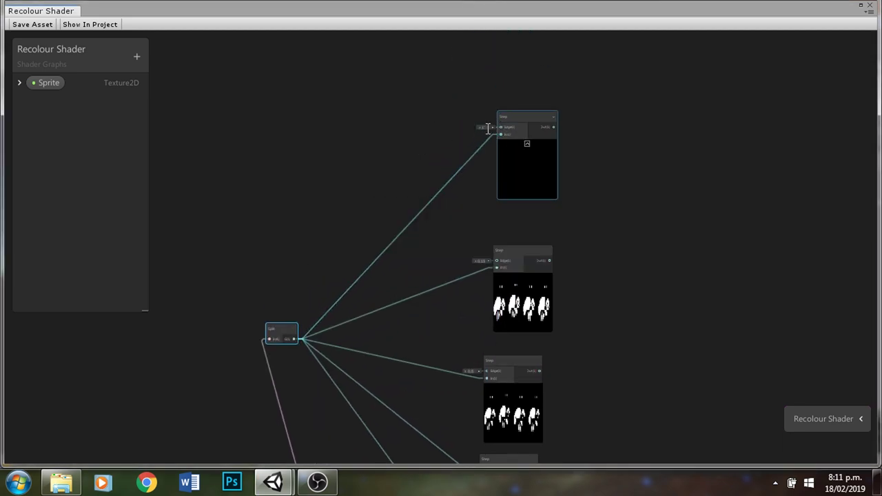
key(Return)
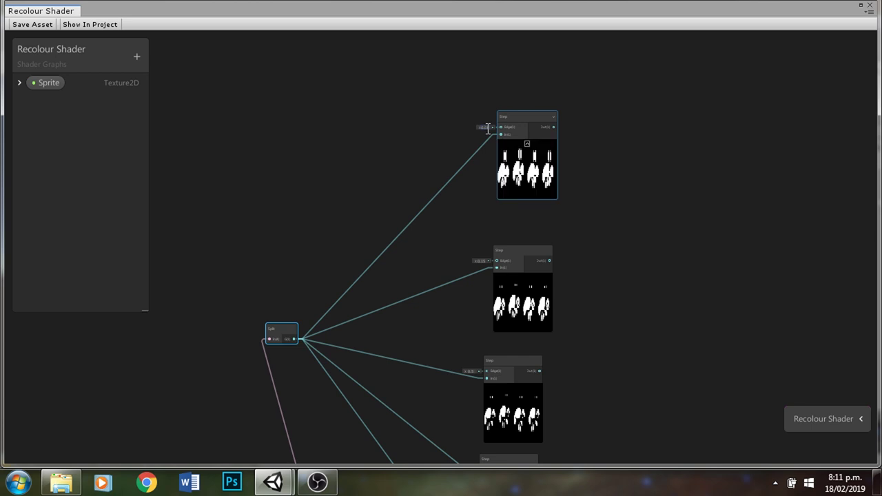
scroll(488, 134, down, 2)
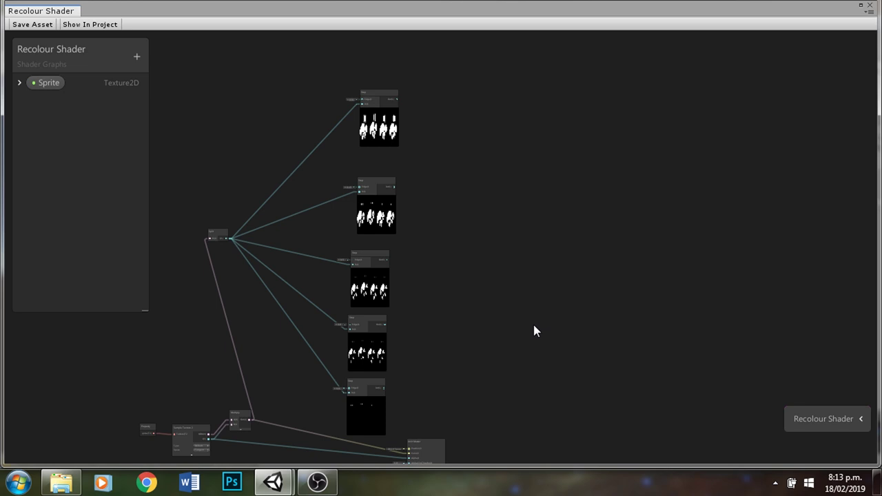
Add a Subtract node fed by two Step outputs into its A and B inputs.
key(space)
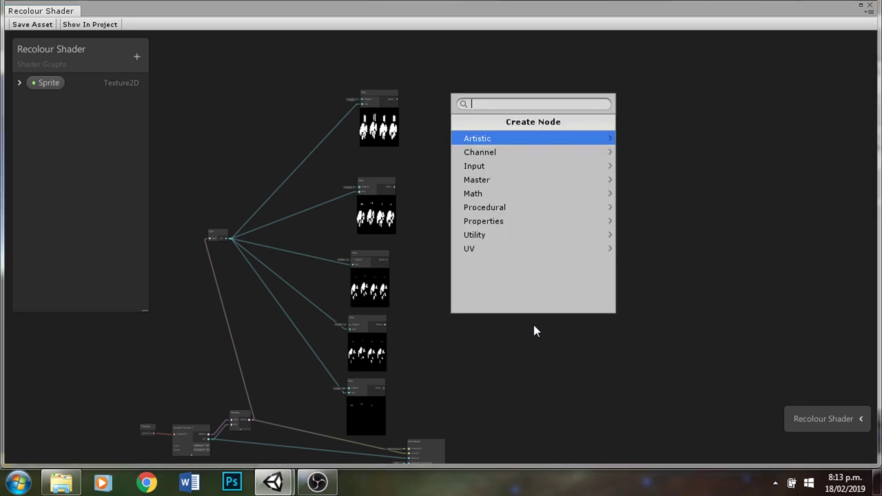
text(sub)
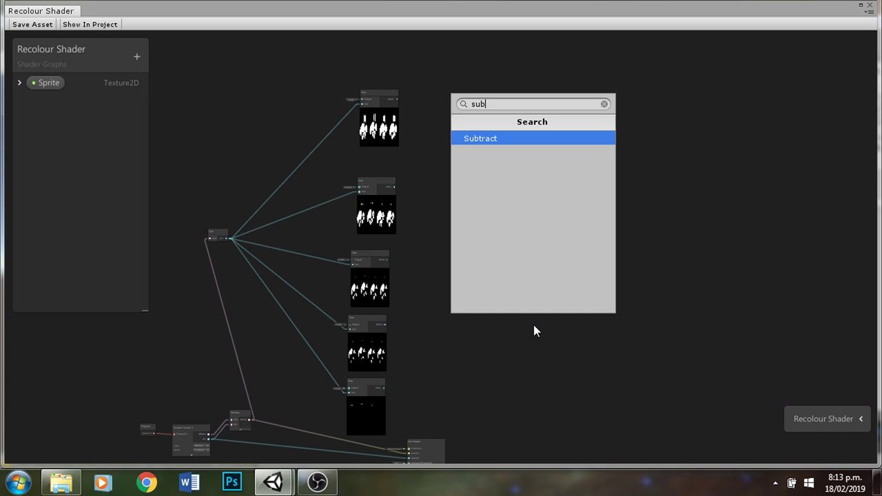
click(481, 141)
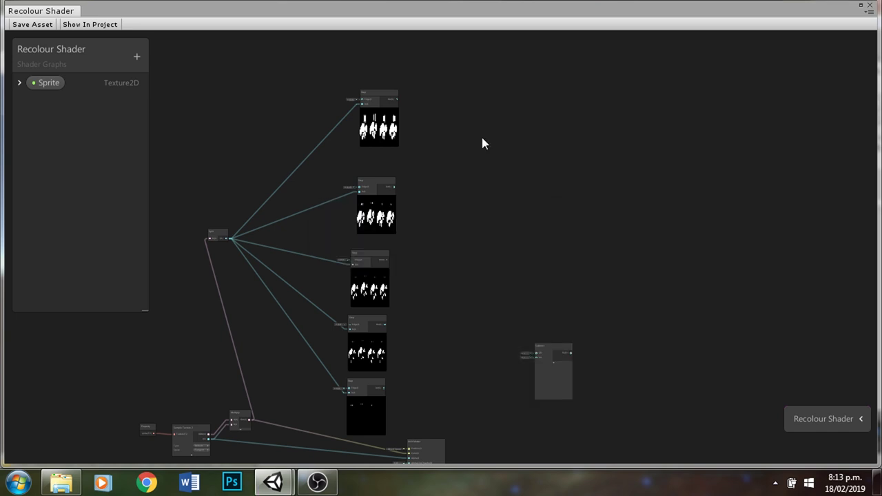
scroll(511, 369, up, 3)
drag(583, 340, 536, 290)
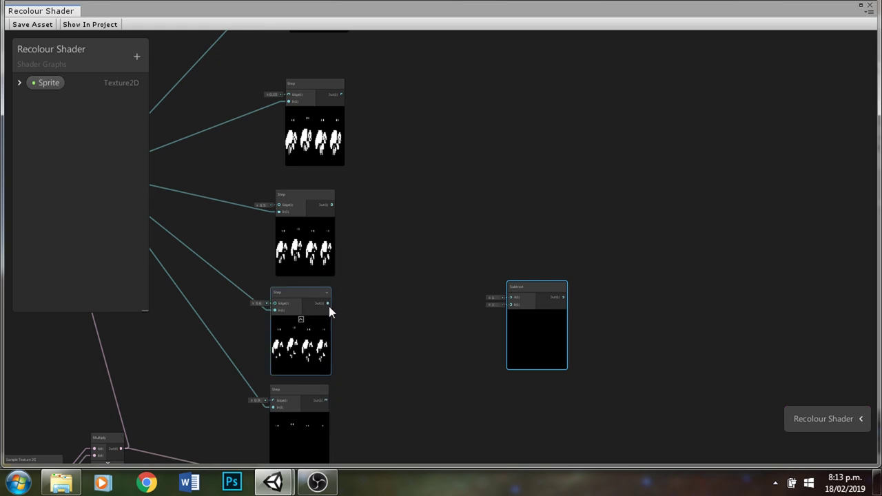
drag(328, 304, 511, 297)
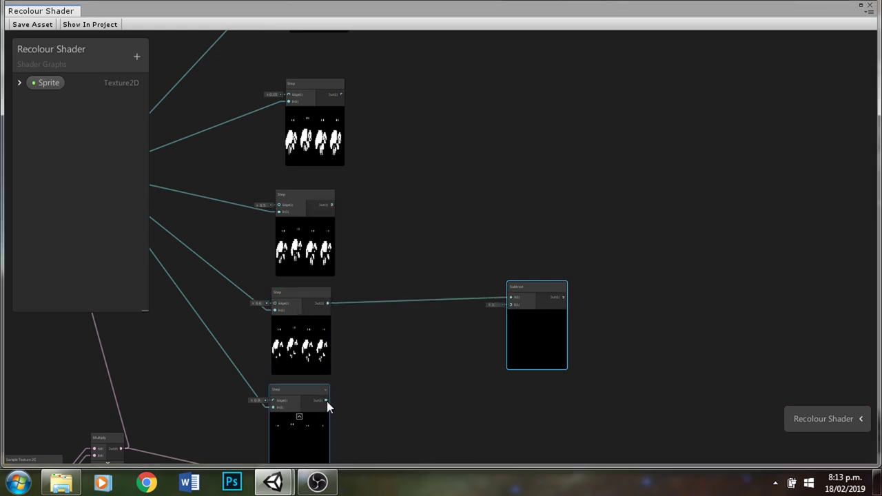
drag(327, 401, 510, 304)
drag(398, 243, 306, 260)
scroll(566, 282, down, 1)
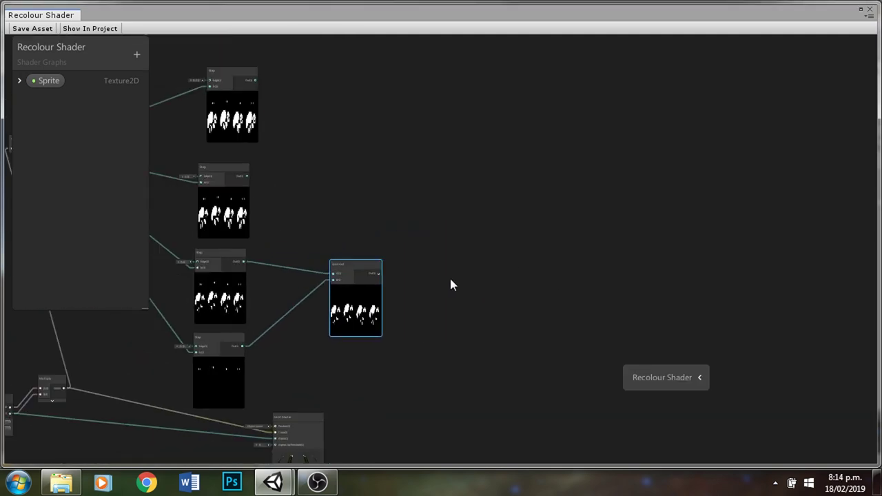
scroll(357, 255, up, 2)
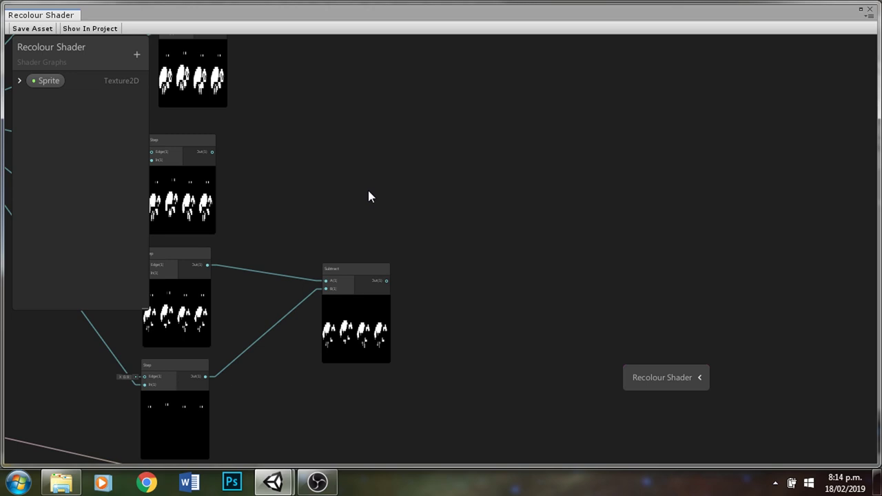
Add a second Subtract node above it, subtracting a Step mask from the Step above.
key(space)
text(sub)
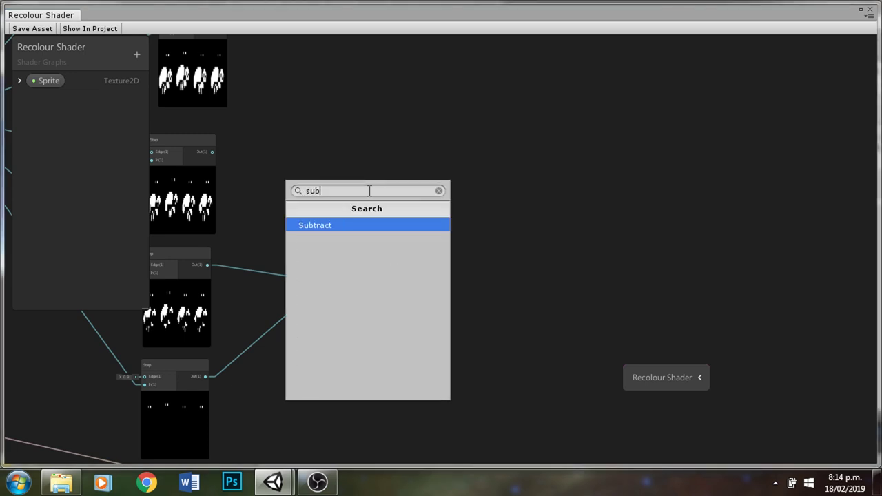
key(Return)
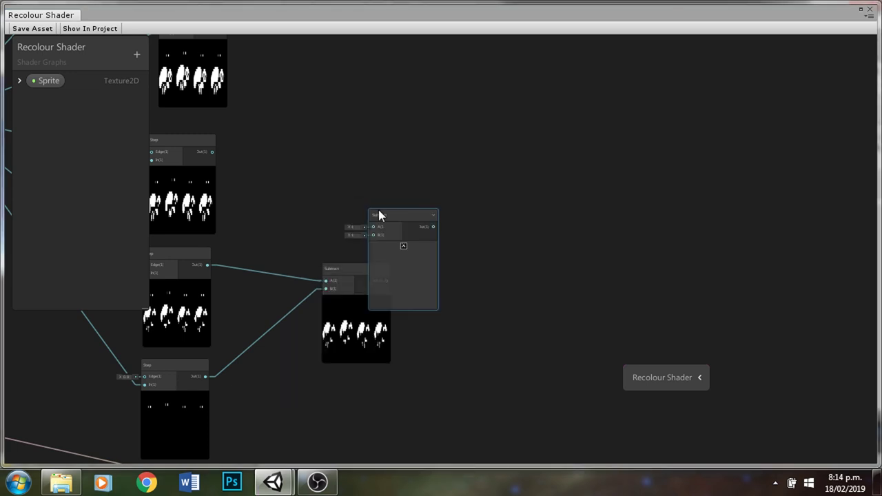
drag(378, 213, 343, 117)
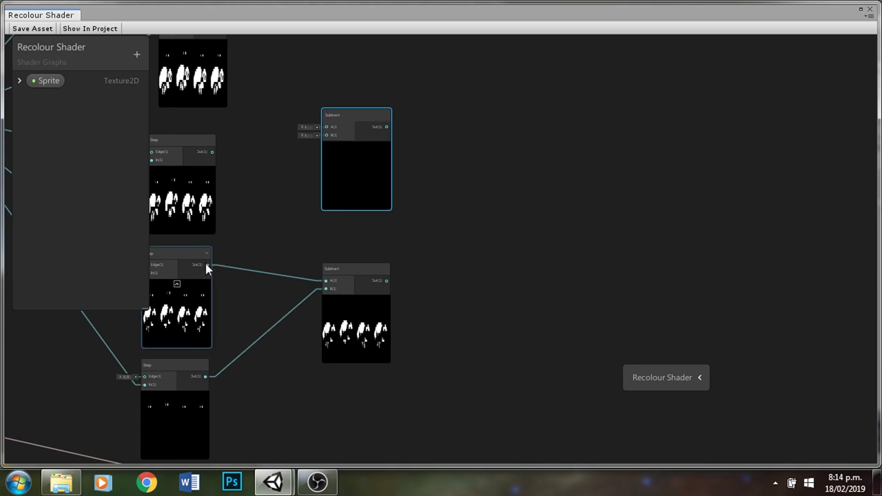
drag(208, 264, 326, 137)
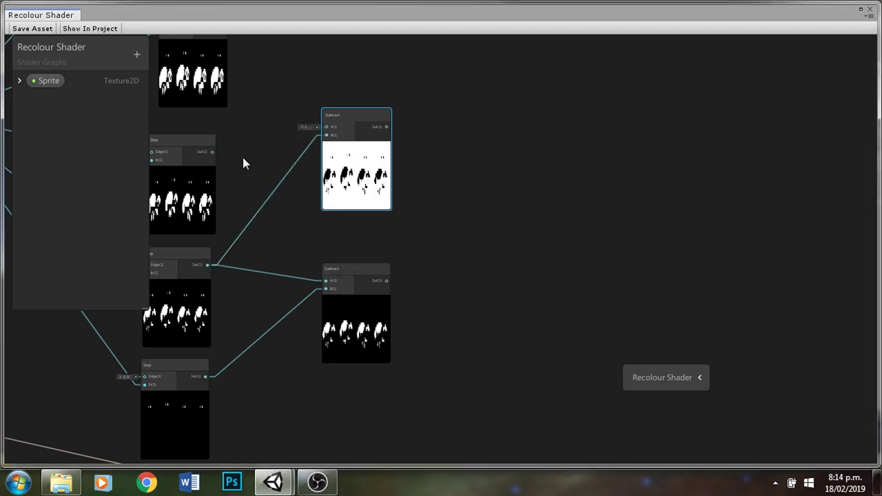
drag(214, 152, 329, 126)
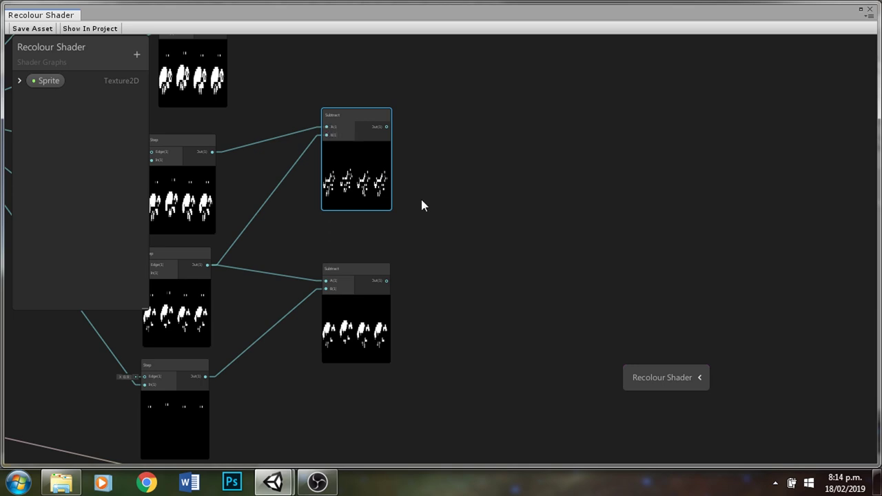
scroll(421, 199, down, 3)
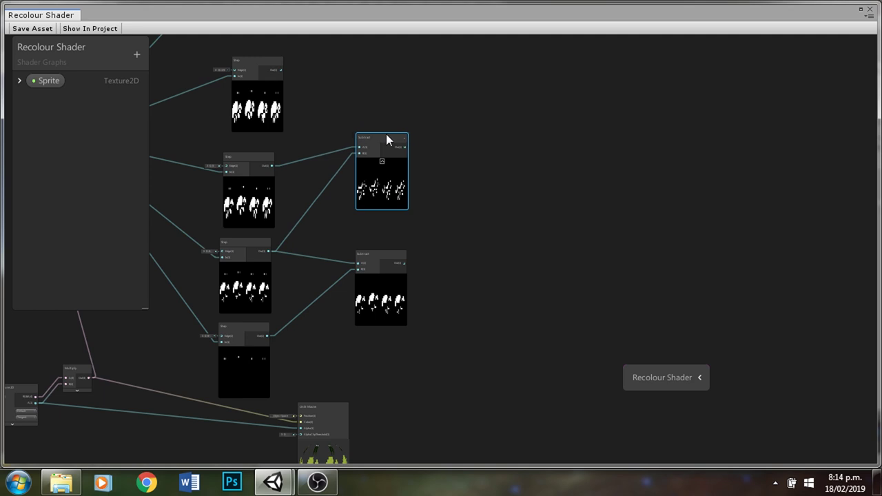
Duplicate the Subtract node and wire the next pair of Step outputs into the copy.
drag(387, 135, 385, 86)
key(ctrl+d)
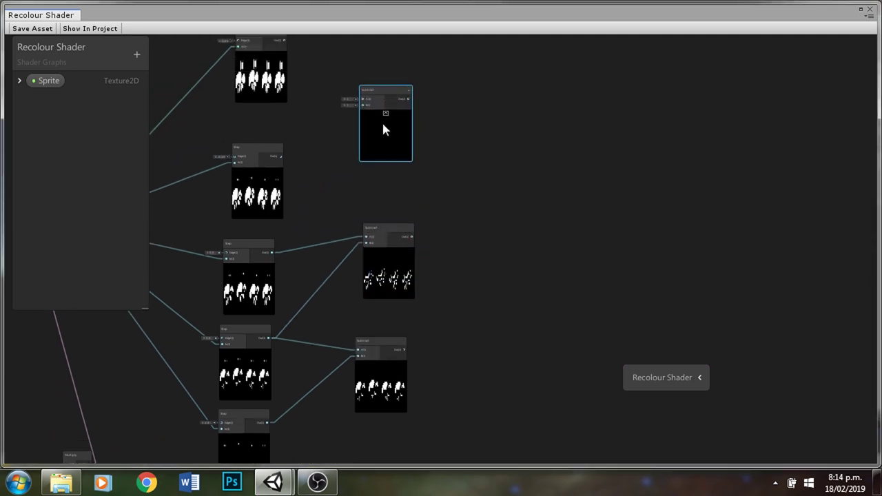
drag(272, 253, 358, 105)
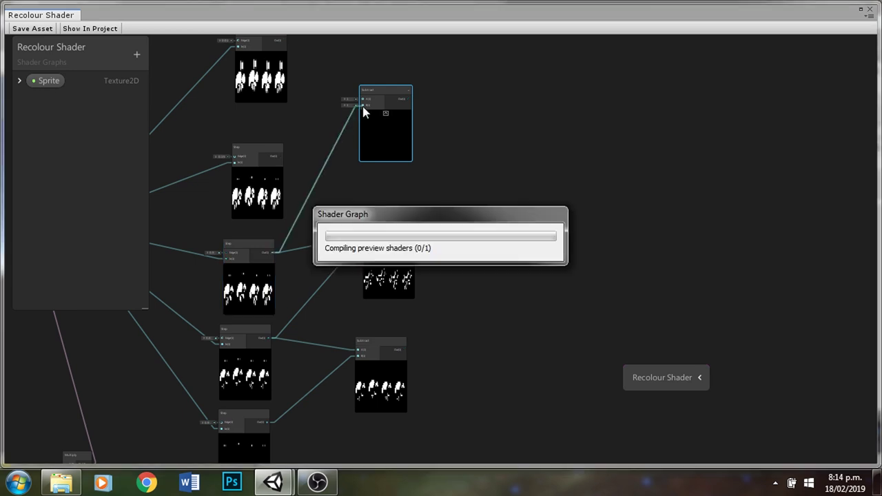
drag(282, 155, 396, 145)
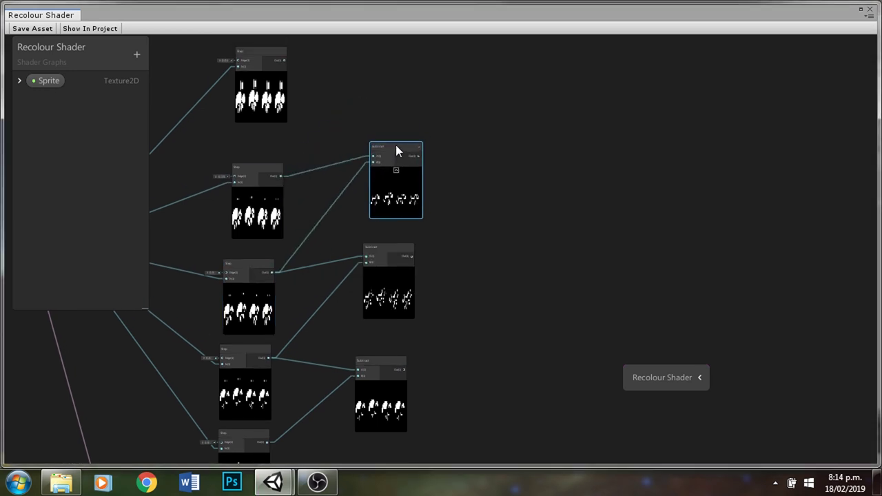
Duplicate it again and feed the top two Step masks into the topmost Subtract.
key(ctrl+d)
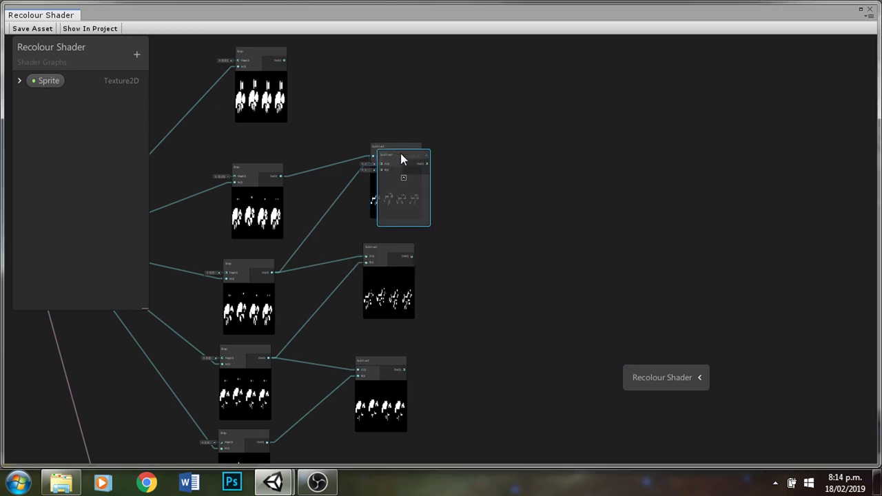
drag(401, 153, 403, 104)
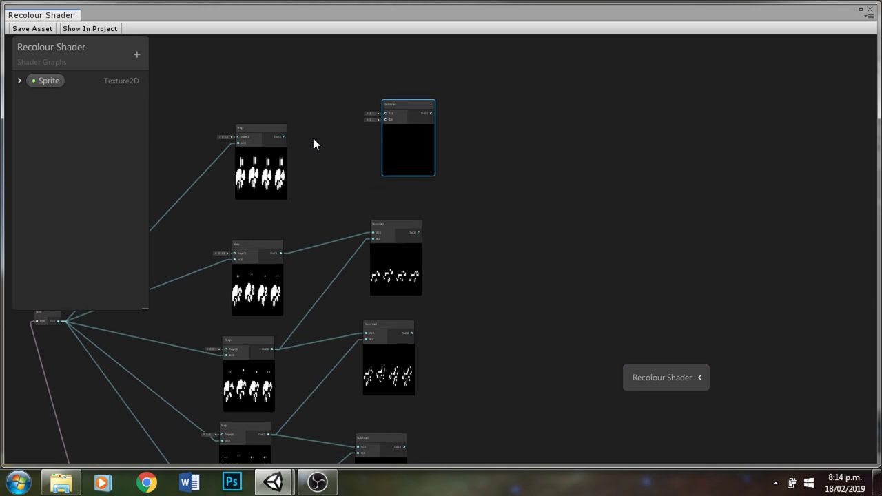
drag(284, 137, 384, 118)
drag(280, 253, 386, 113)
Collapse the previews of the four upper Step nodes and shift the bottom Step up.
click(262, 153)
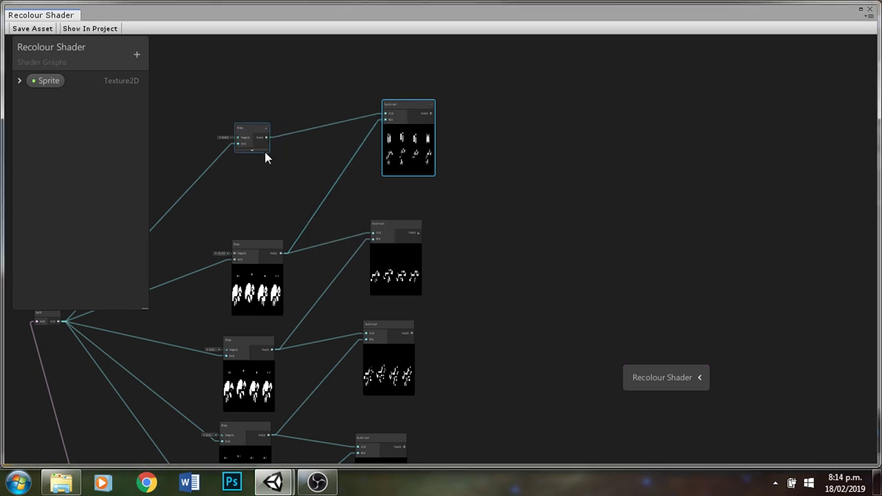
click(258, 270)
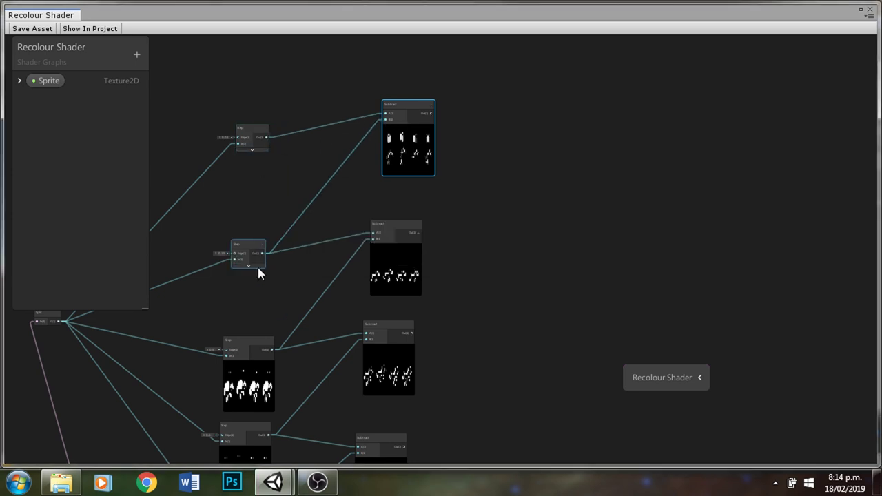
click(249, 407)
scroll(271, 209, down, 2)
scroll(271, 210, down, 1)
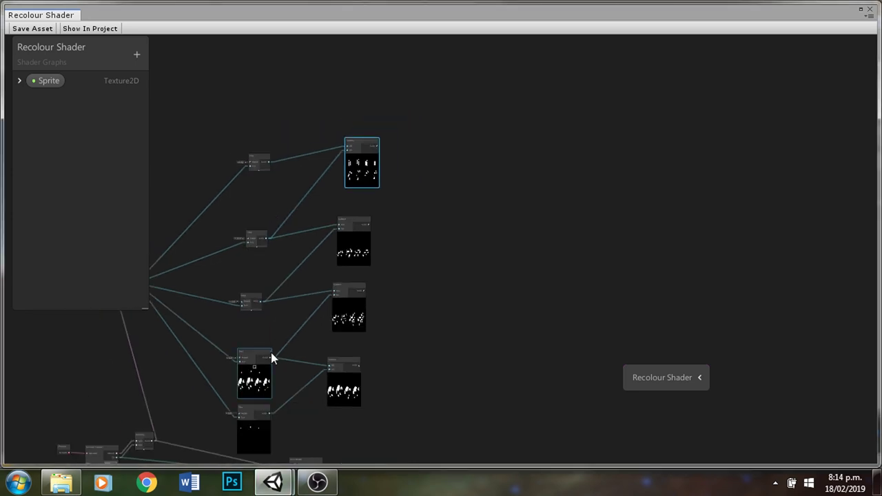
click(257, 366)
drag(253, 412, 265, 365)
Reposition the top Subtract node, check the lower Subtract previews, and frame the whole graph.
scroll(374, 238, up, 2)
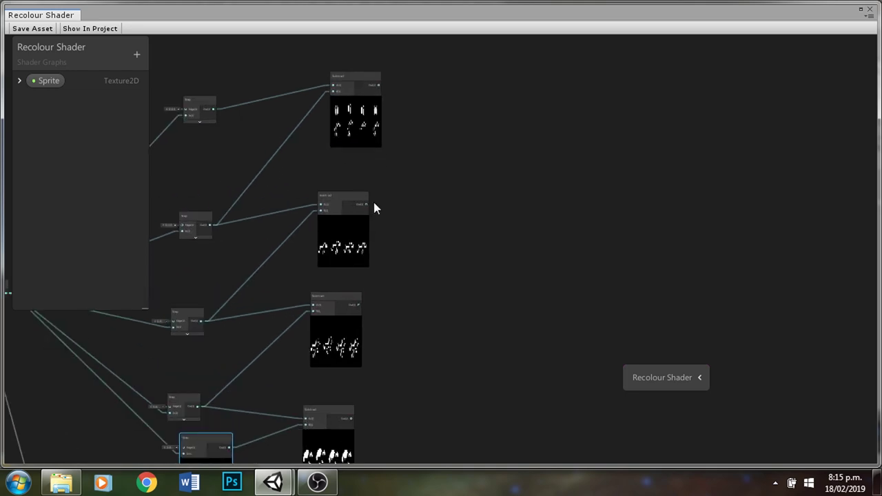
click(362, 117)
scroll(355, 76, up, 4)
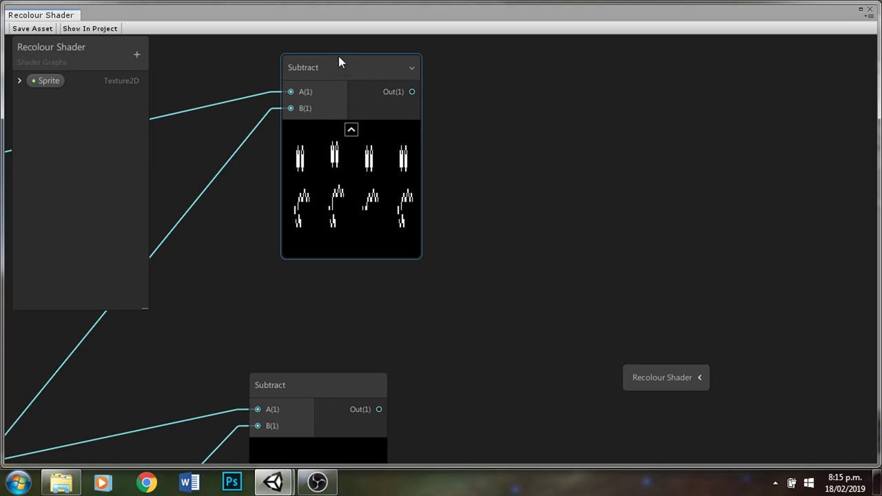
drag(338, 63, 327, 137)
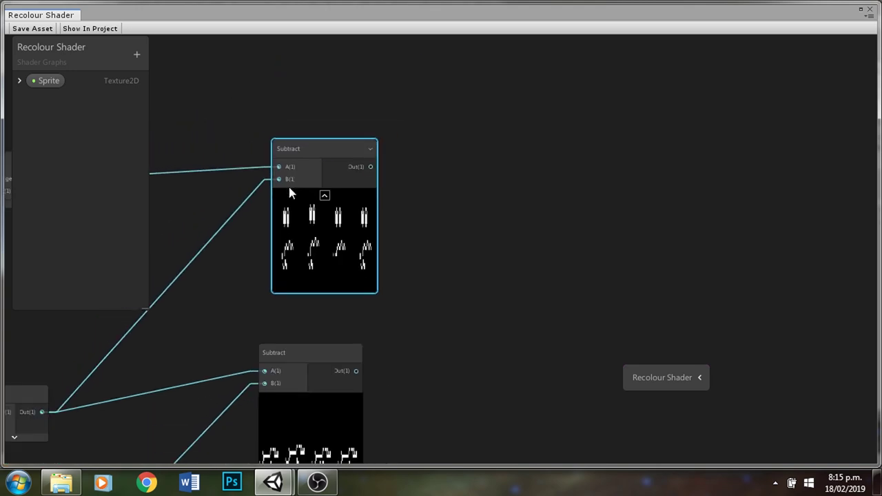
scroll(288, 184, down, 3)
scroll(255, 366, up, 5)
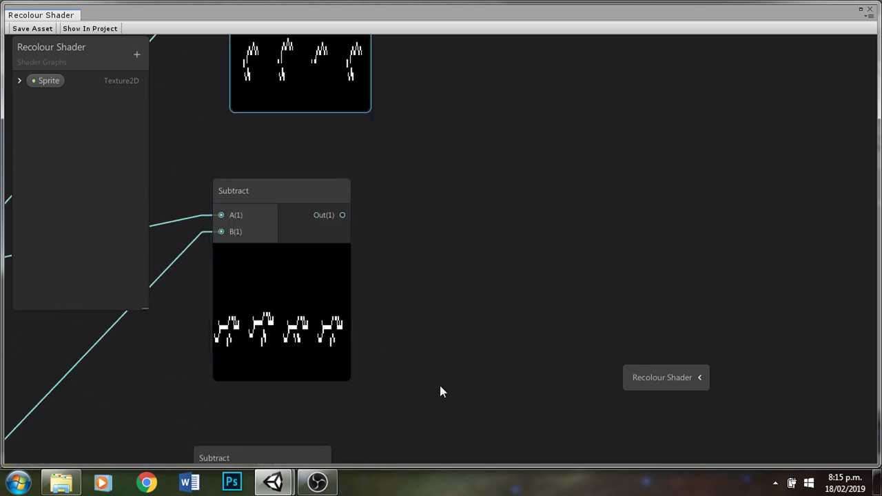
middle_drag(436, 369, 498, 156)
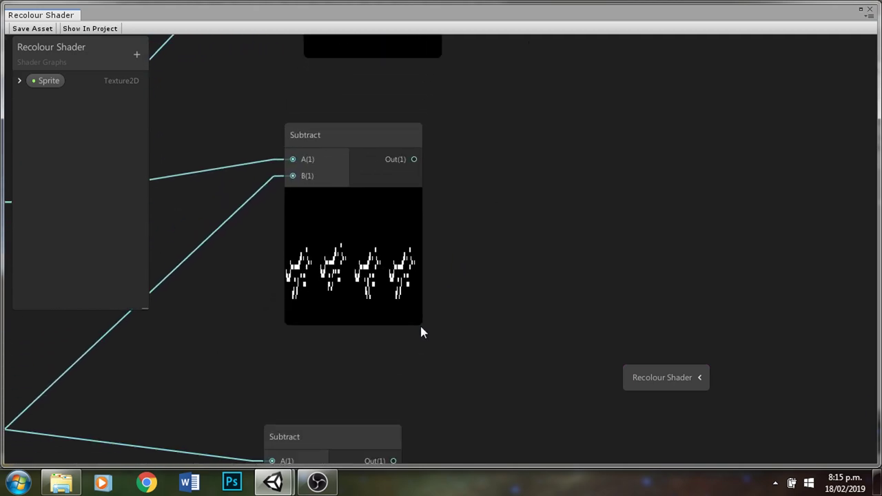
middle_drag(422, 332, 414, 88)
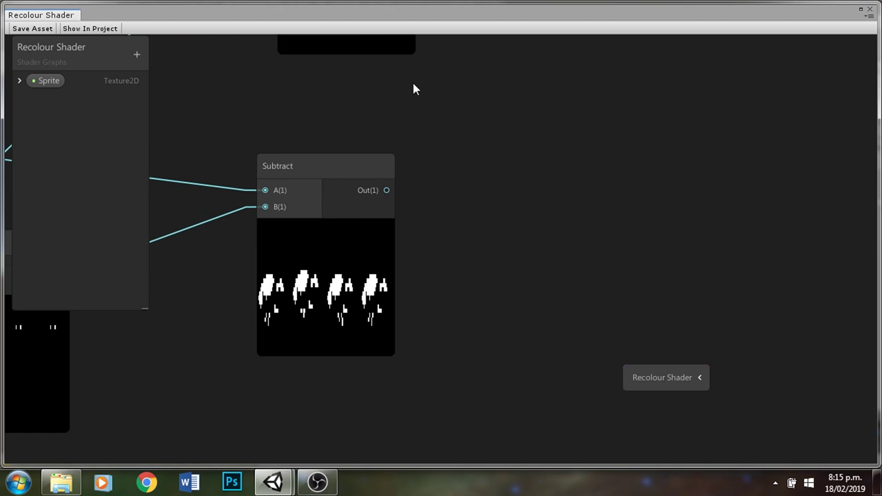
middle_drag(456, 360, 654, 282)
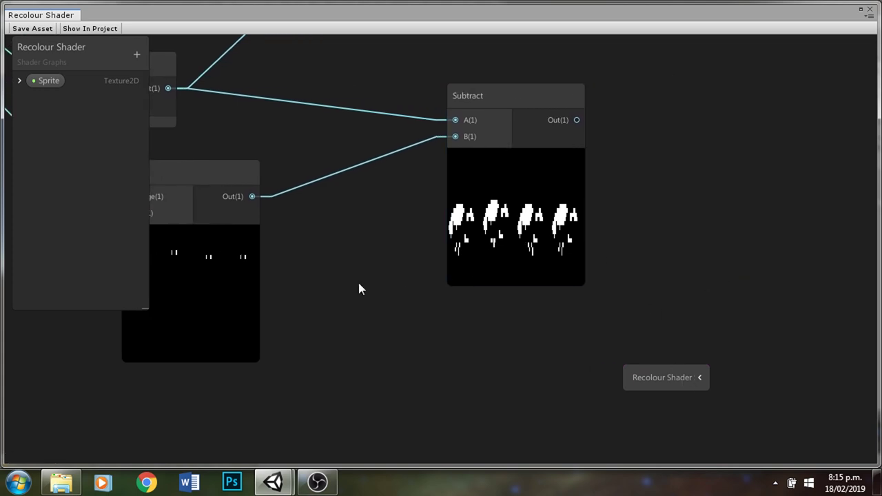
key(a)
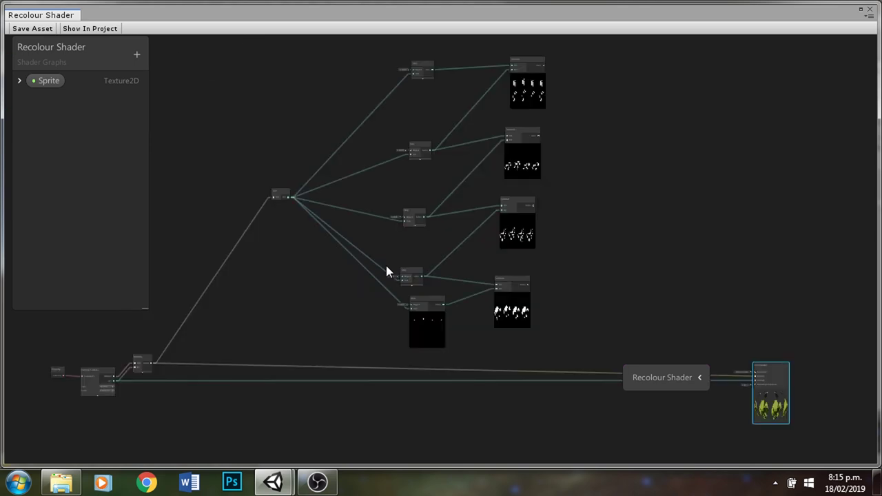
Add a Color property to the Blackboard with a white (FFFFFF) default.
click(138, 58)
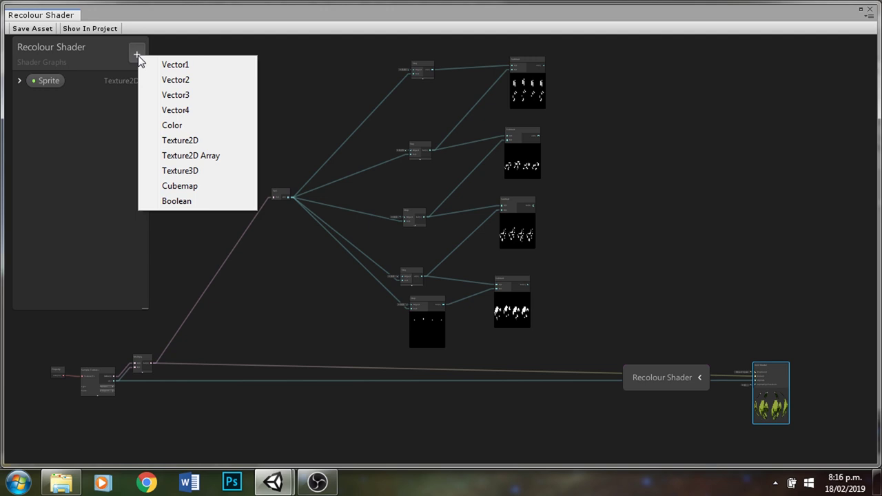
click(177, 124)
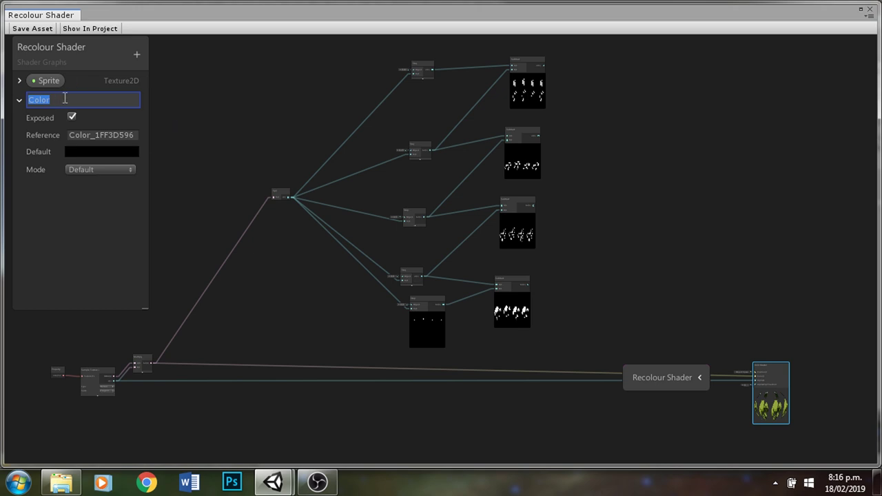
click(83, 152)
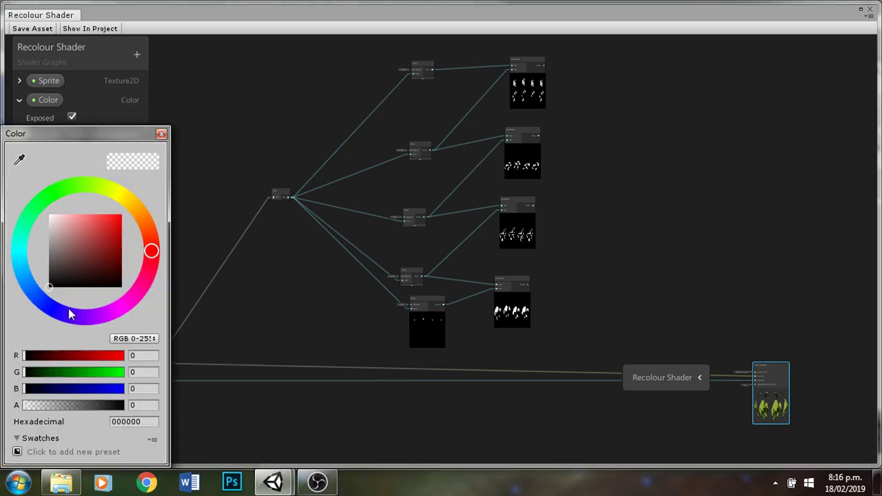
drag(55, 227, 37, 200)
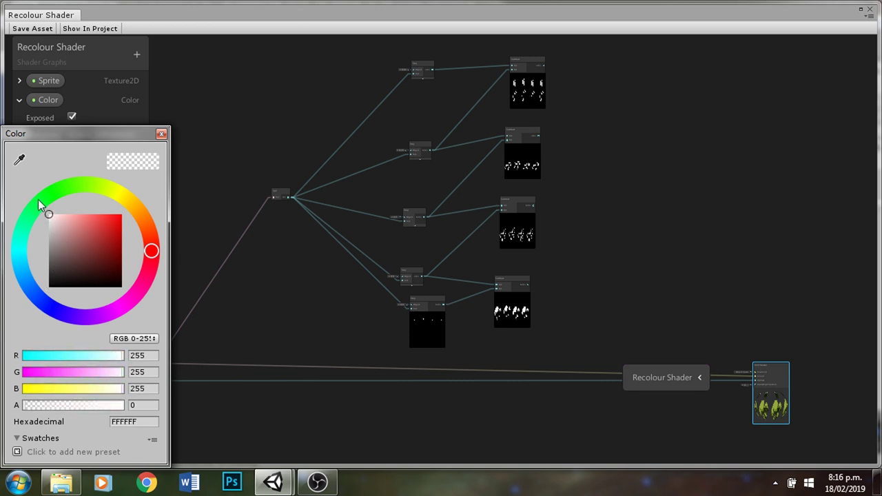
click(161, 134)
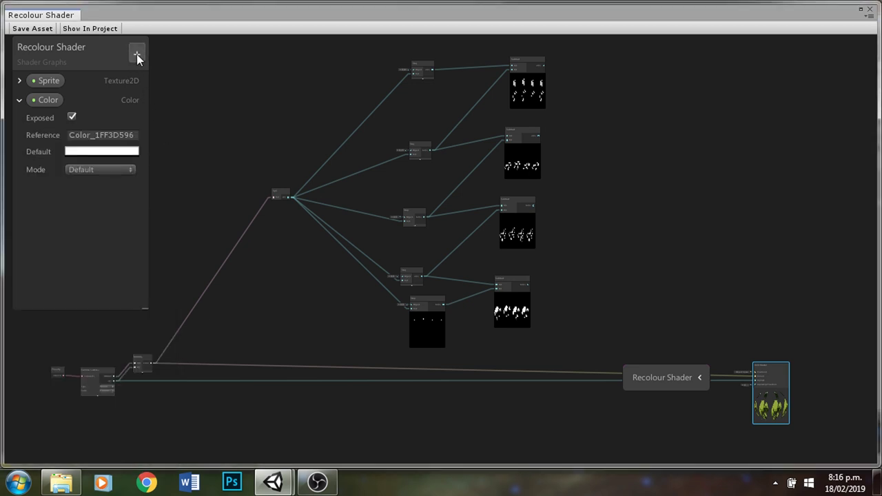
click(136, 55)
Add Color (1) with a blue default colour.
click(190, 124)
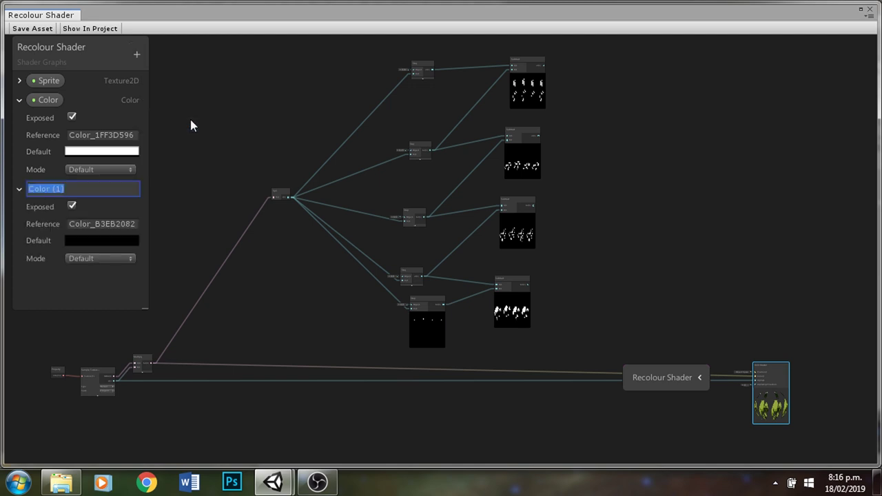
click(81, 243)
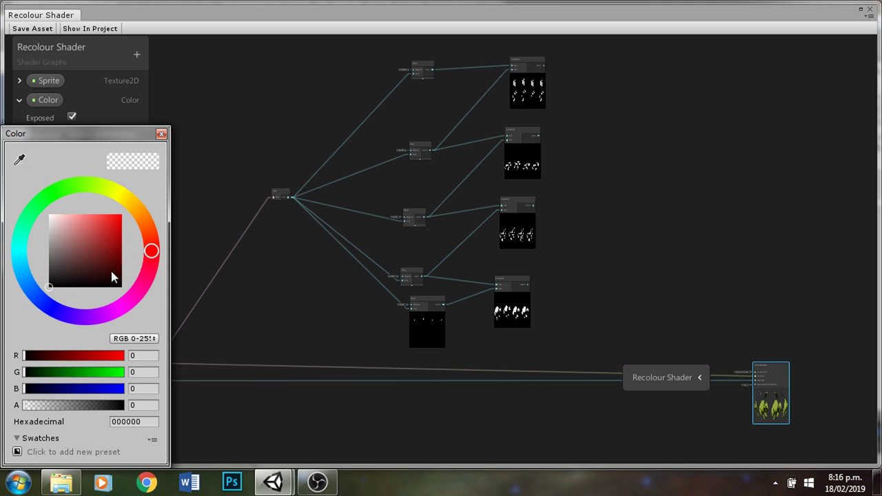
click(43, 303)
mouse_move(88, 254)
mouse_down()
mouse_move(110, 230)
mouse_move(120, 270)
mouse_move(120, 222)
mouse_move(128, 218)
mouse_move(113, 229)
mouse_up()
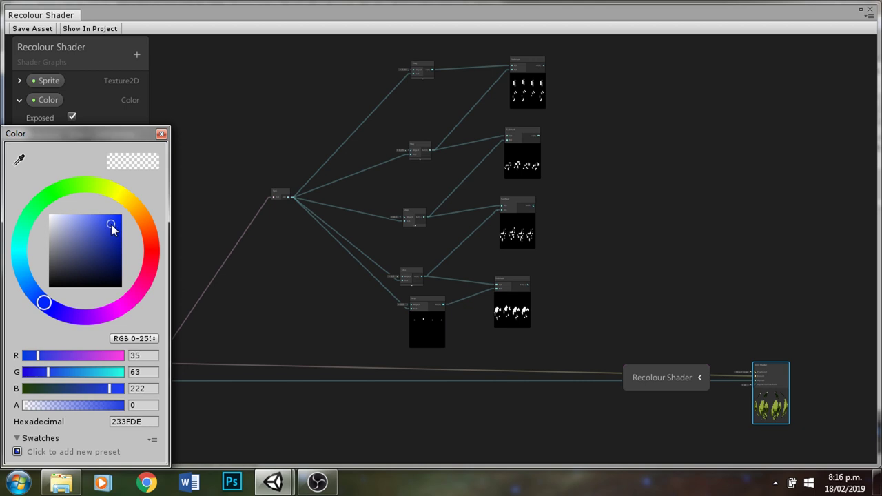
click(163, 135)
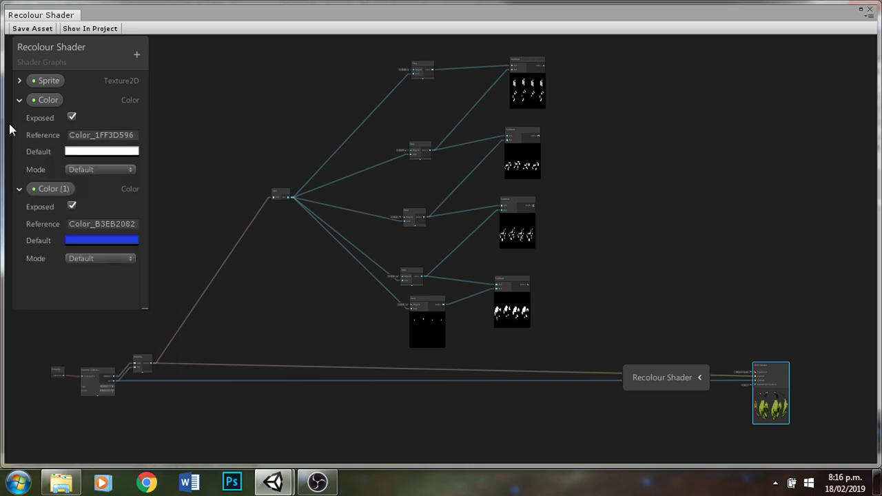
click(20, 100)
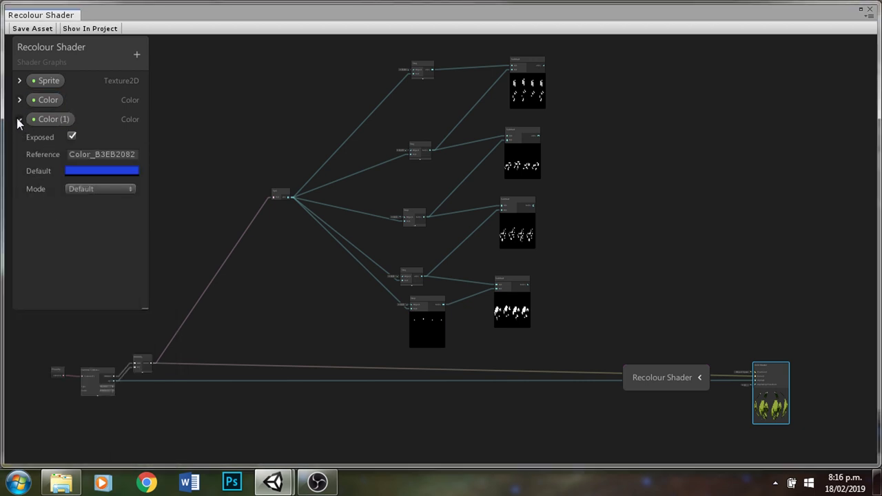
click(19, 120)
Add Color (2) with a blue default shade.
click(136, 55)
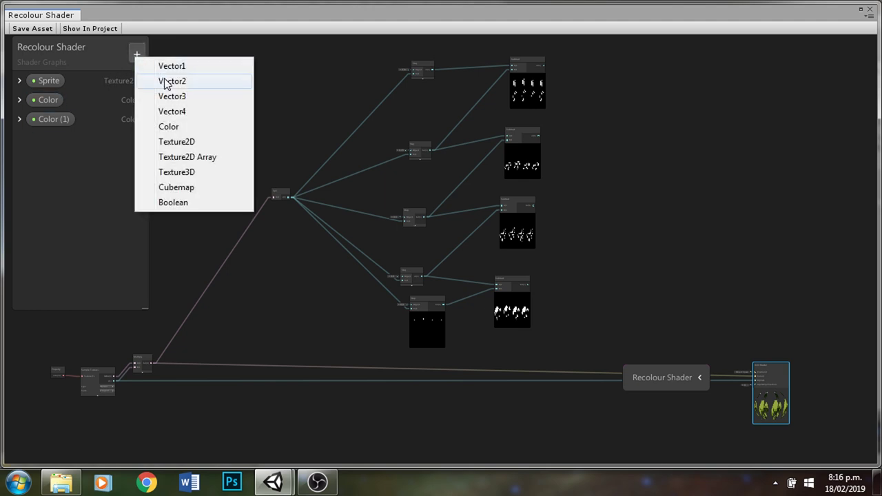
click(188, 128)
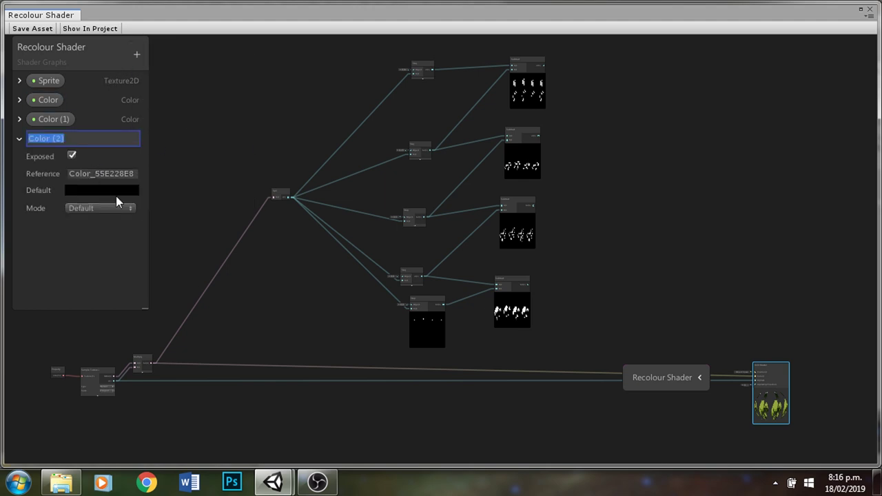
click(97, 194)
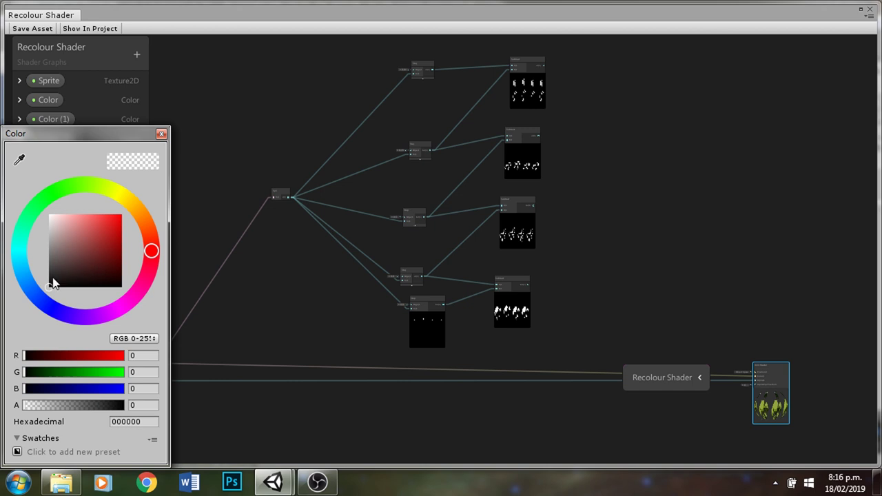
click(42, 302)
drag(96, 242, 96, 255)
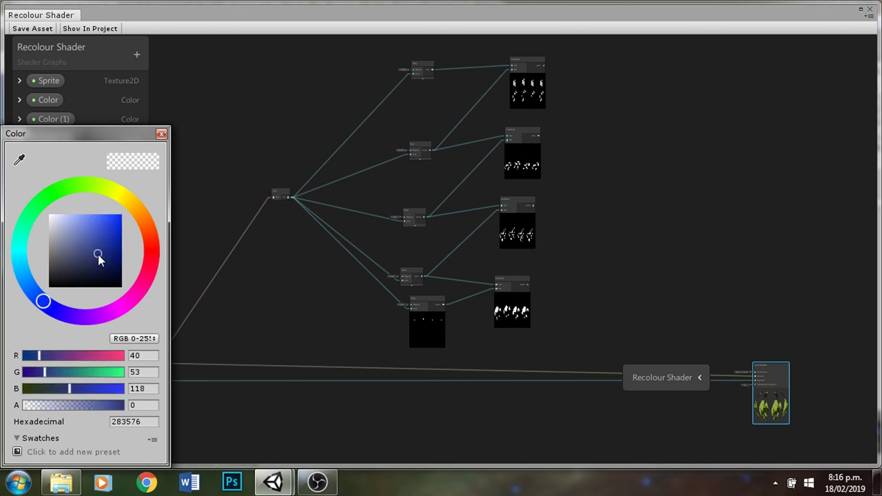
click(162, 134)
click(18, 140)
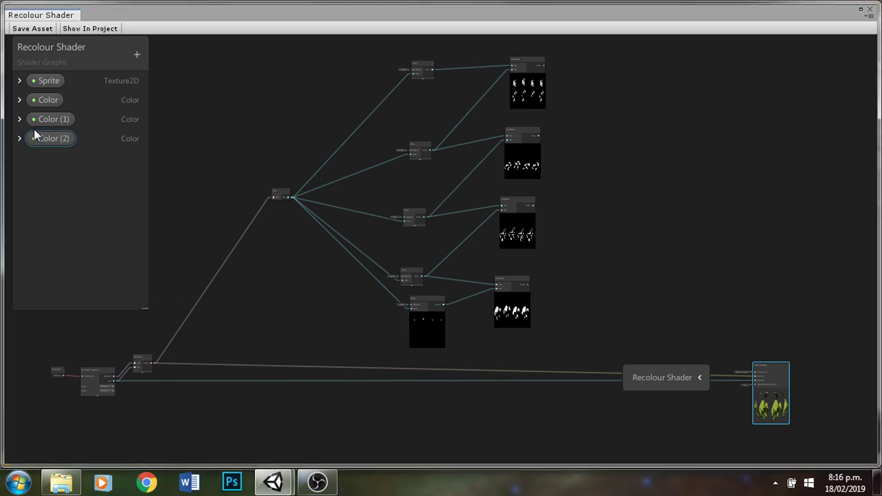
Add Color (3) with a dark blue default.
click(135, 56)
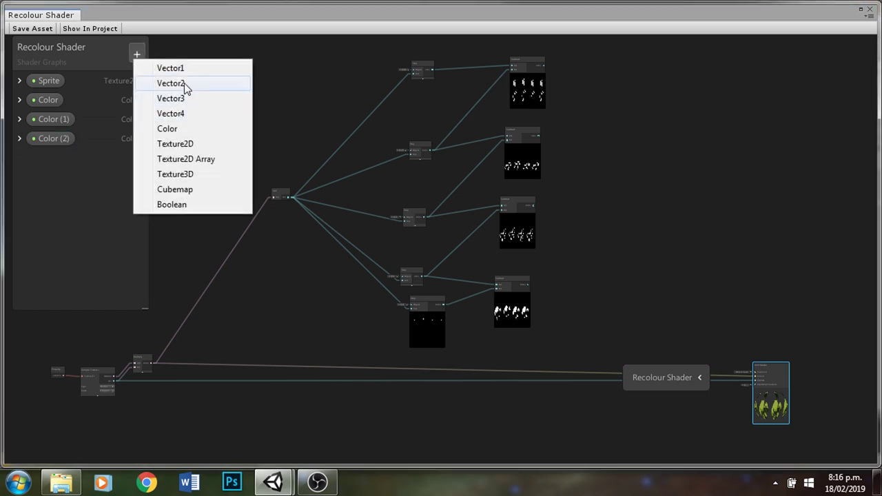
click(186, 128)
click(83, 213)
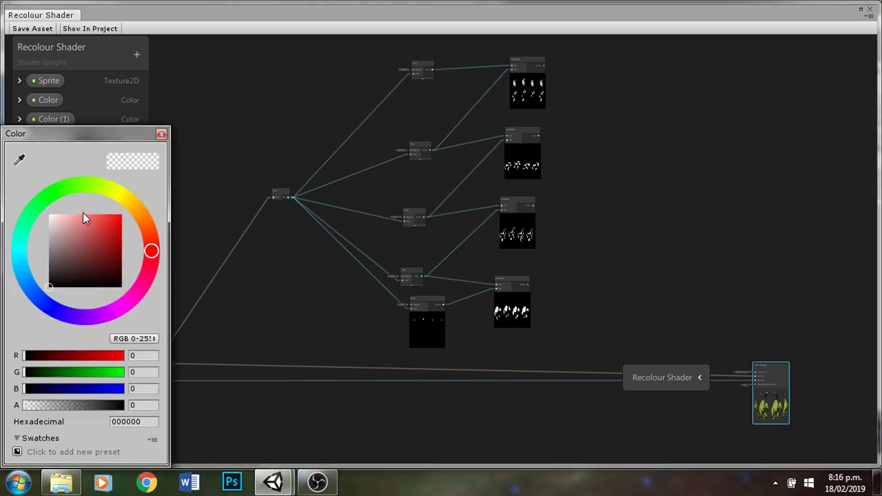
click(40, 298)
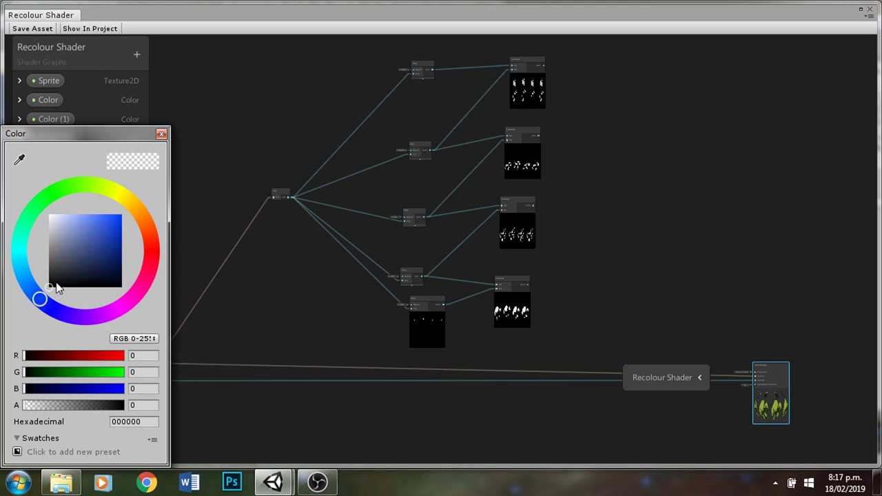
mouse_move(75, 279)
mouse_down()
mouse_move(100, 276)
mouse_move(91, 267)
mouse_up()
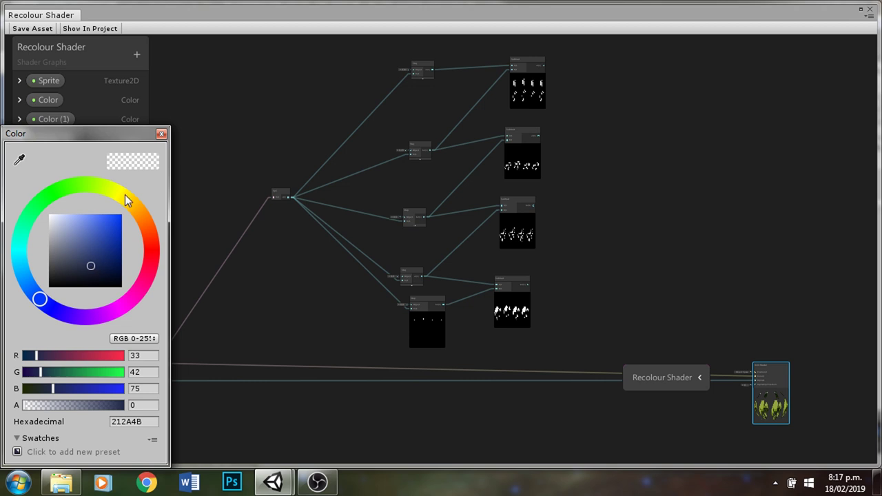
click(161, 134)
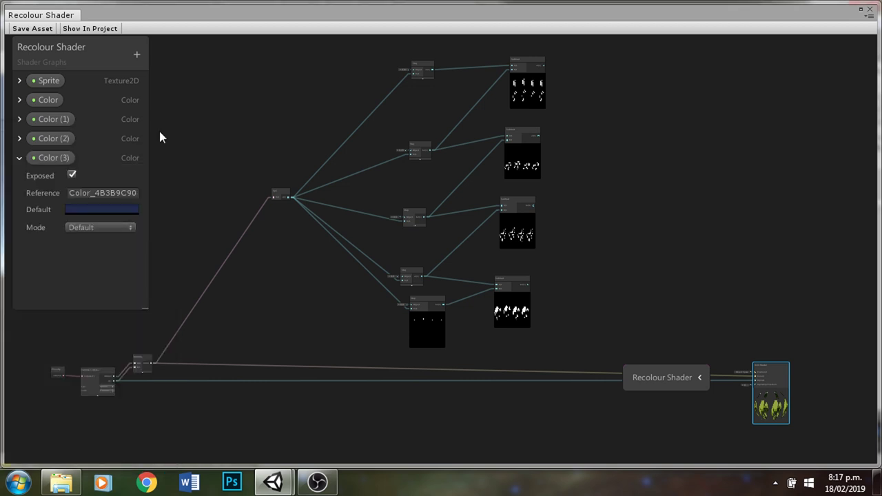
click(19, 157)
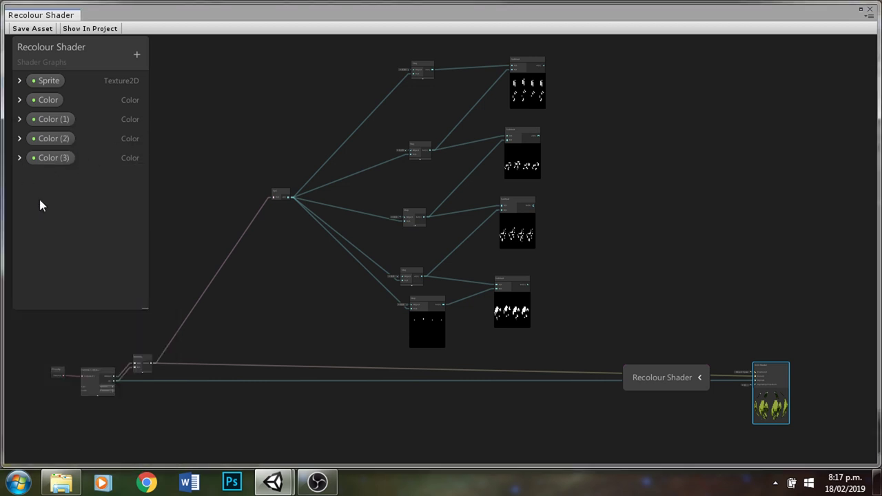
Add Color (4) with a bluish default.
click(136, 55)
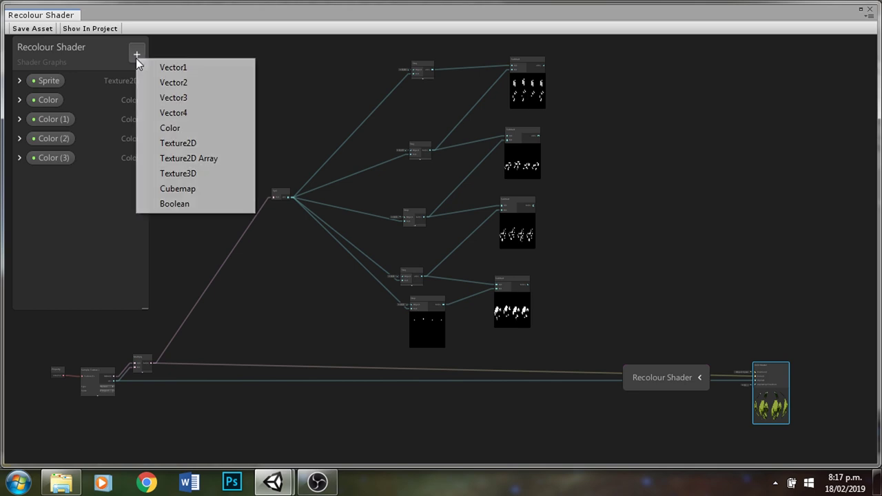
click(178, 128)
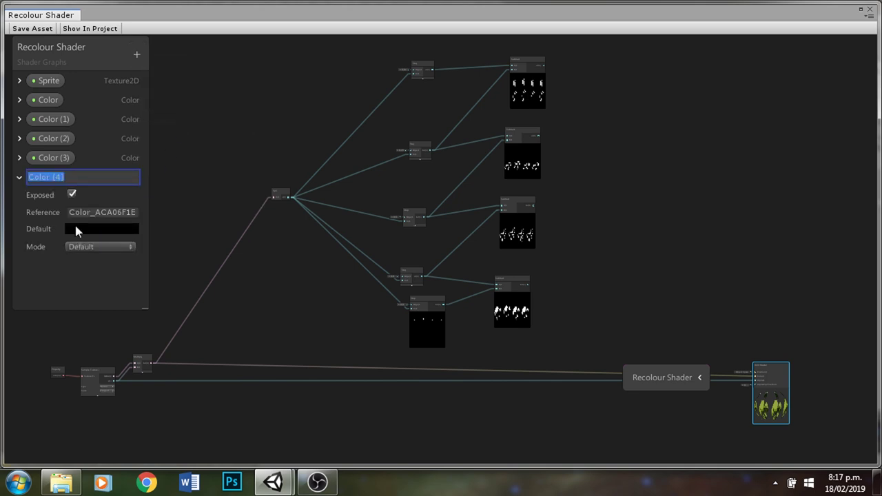
click(99, 229)
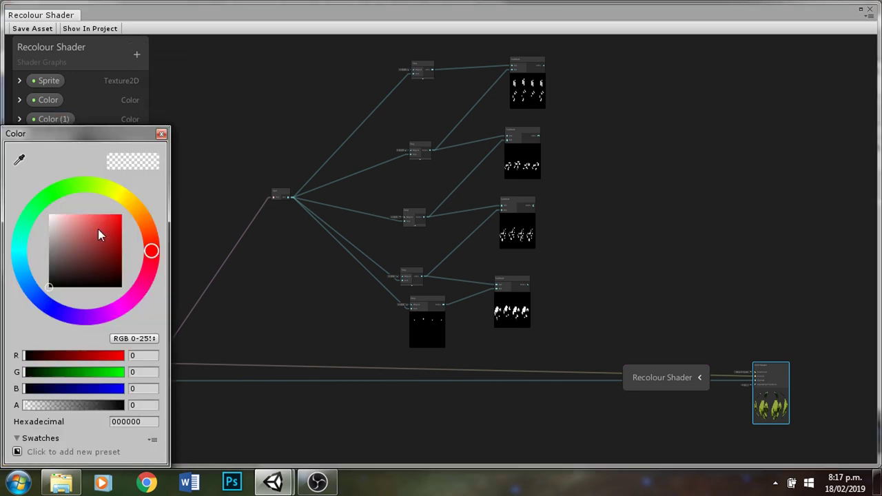
mouse_move(43, 305)
mouse_down()
mouse_move(20, 309)
mouse_move(69, 282)
mouse_up()
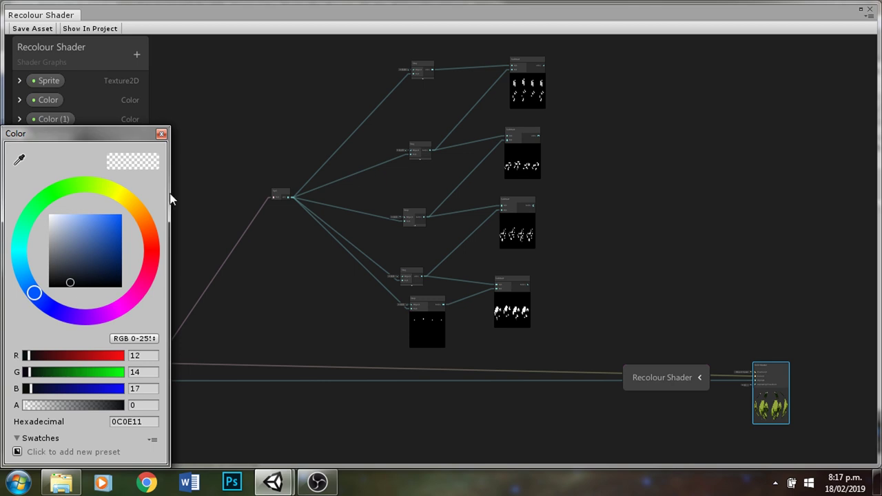
click(162, 134)
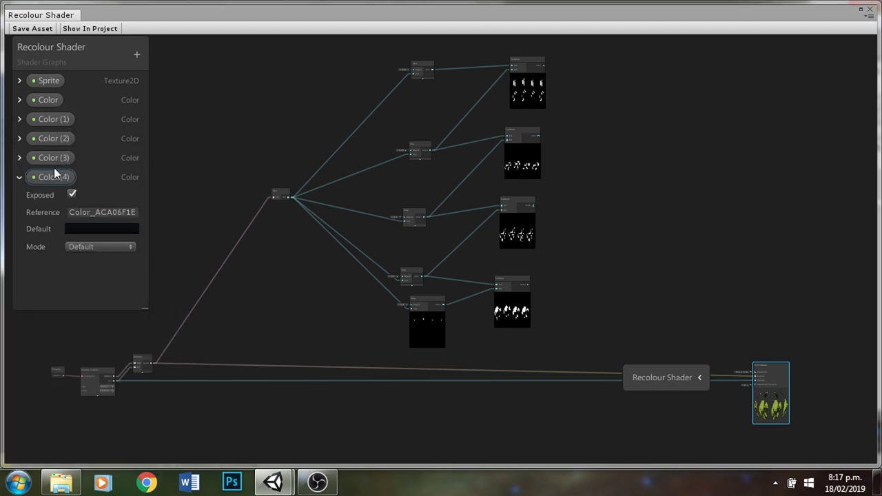
click(19, 177)
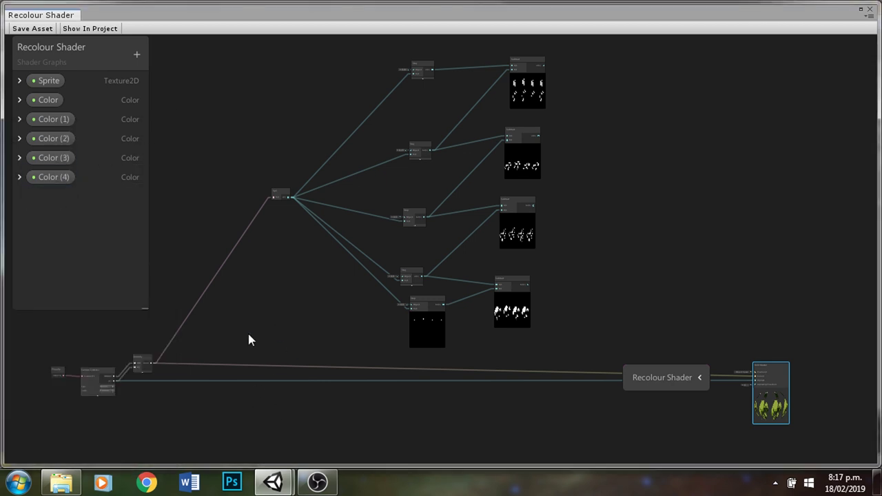
Add a Multiply node tinting a mask output by the Color property.
scroll(234, 314, down, 2)
scroll(600, 285, up, 6)
key(space)
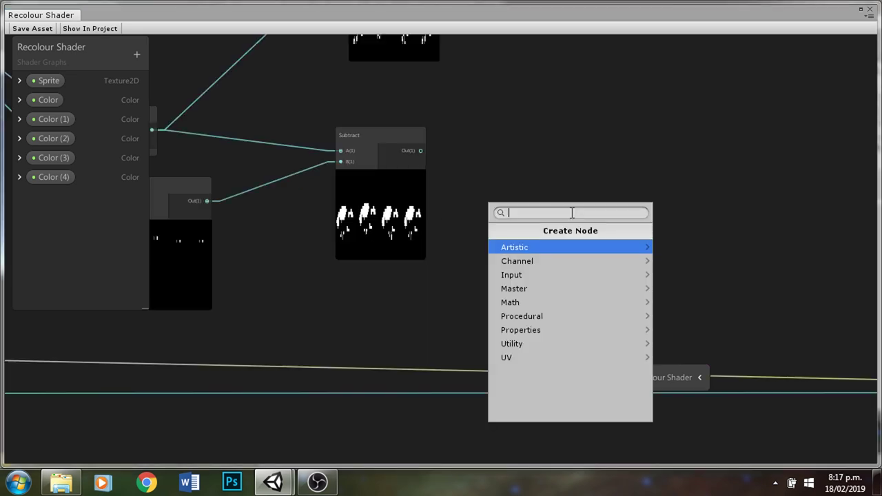
text(mu)
key(Return)
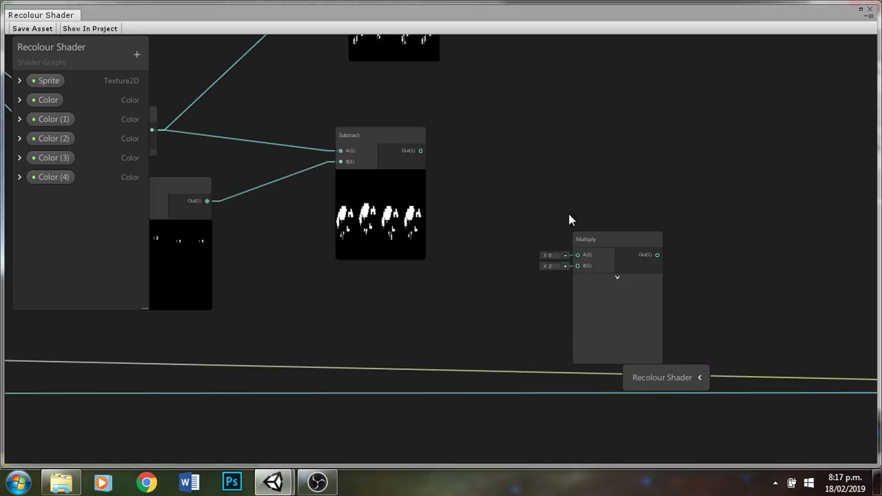
drag(206, 200, 585, 262)
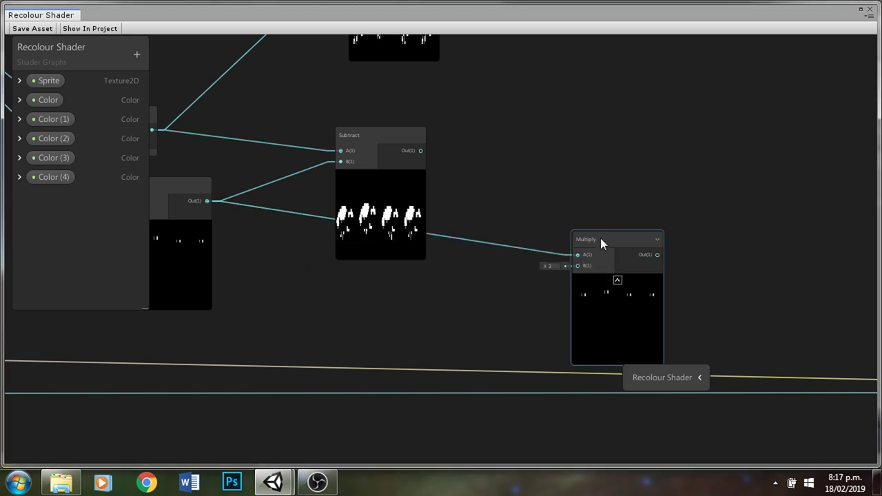
drag(607, 239, 643, 231)
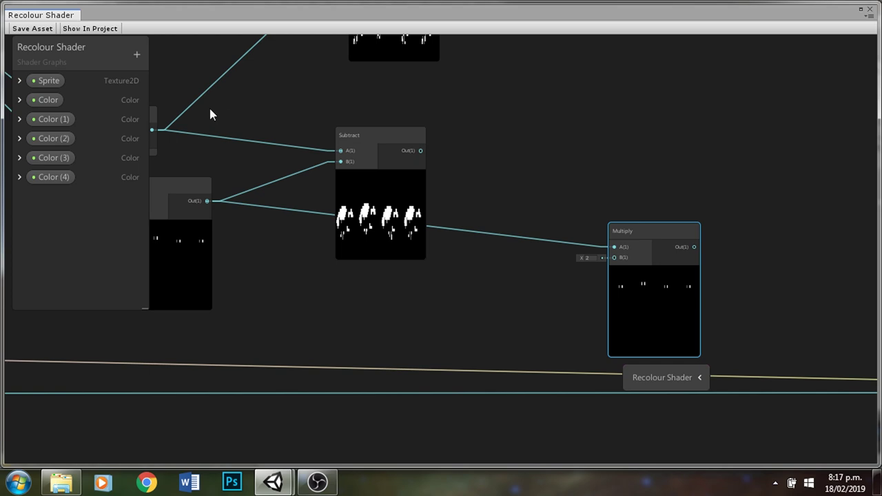
drag(35, 101, 519, 284)
drag(552, 309, 616, 259)
Duplicate the Multiply and tint a Subtract mask with Color (1), previewing blue crabs.
click(667, 231)
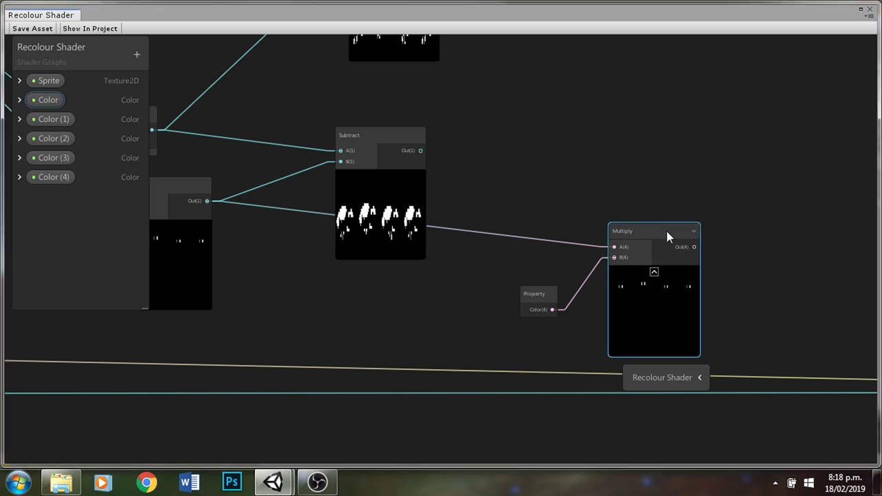
key(ctrl+d)
drag(663, 239, 665, 99)
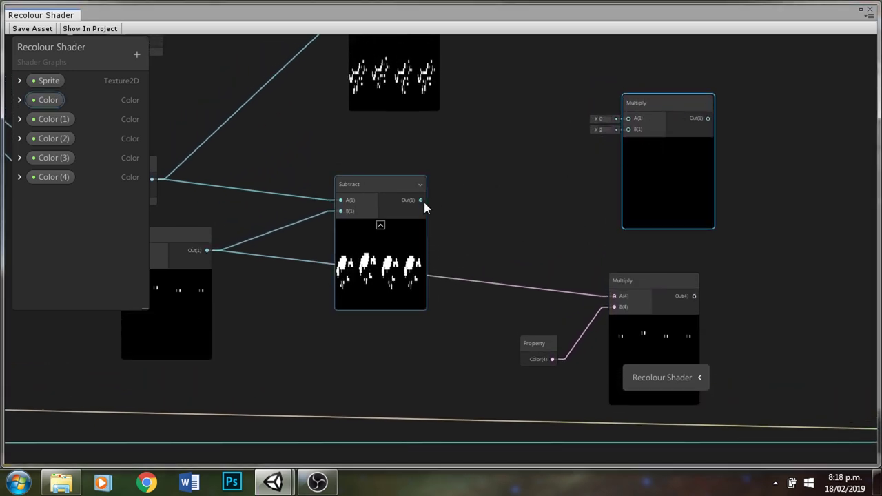
drag(424, 202, 628, 118)
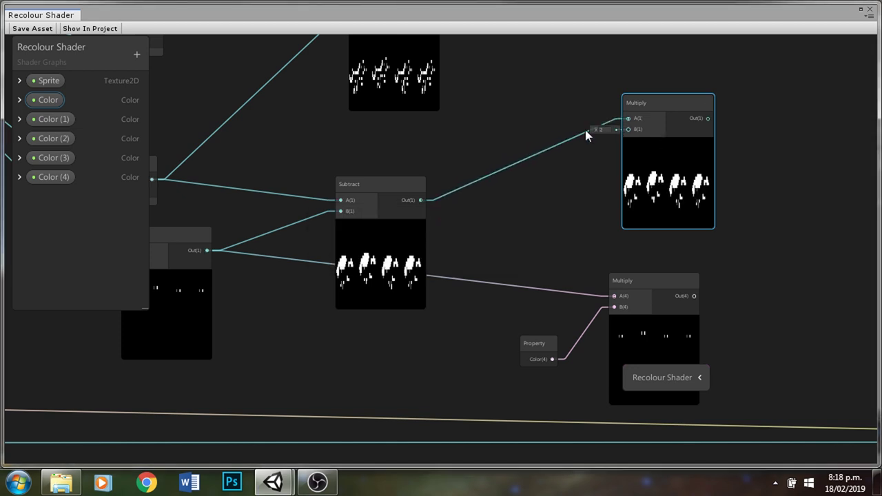
drag(57, 120, 634, 137)
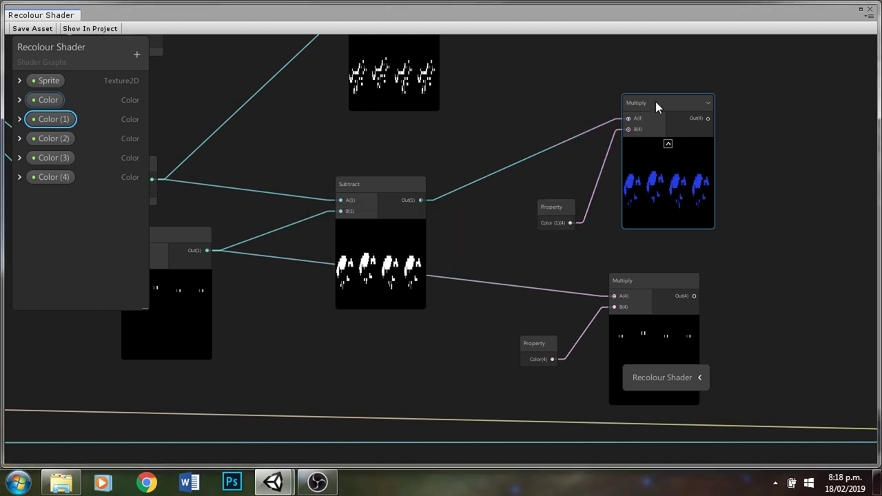
scroll(595, 114, up, 2)
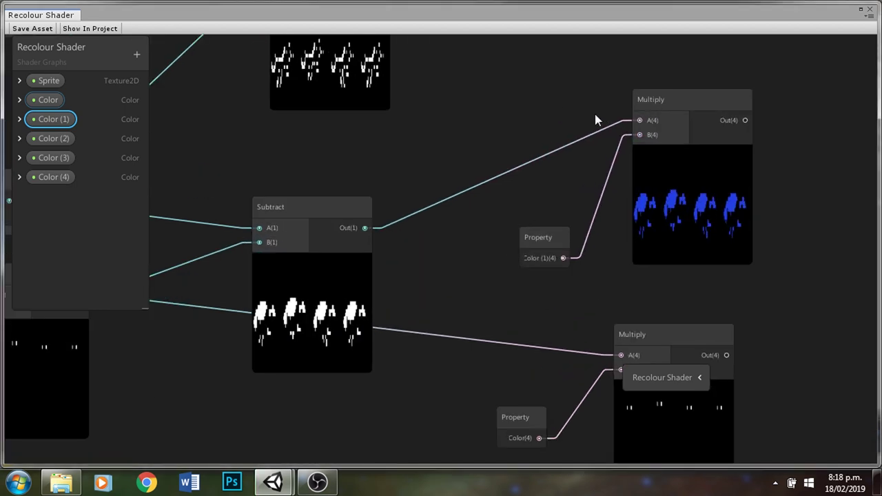
middle_drag(594, 118, 490, 343)
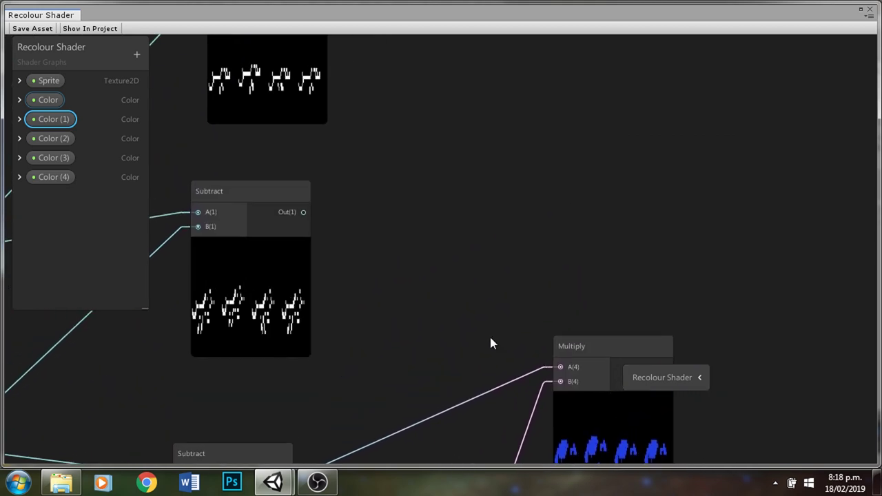
Duplicate the Multiply node and feed it the upper Subtract output and Color (2).
click(593, 351)
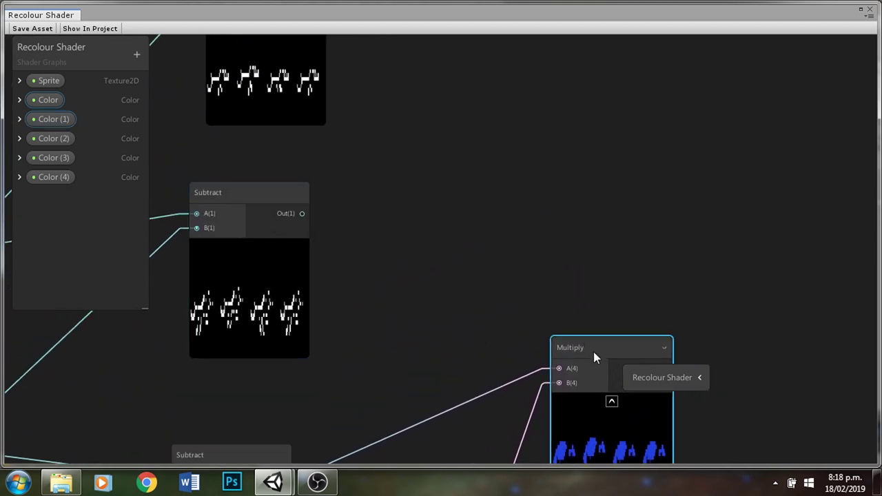
key(ctrl+d)
drag(607, 366, 601, 146)
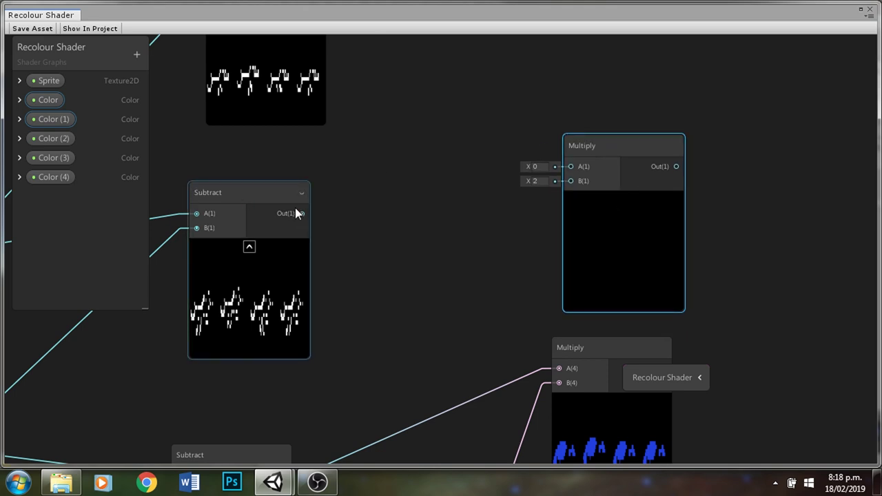
drag(310, 215, 571, 165)
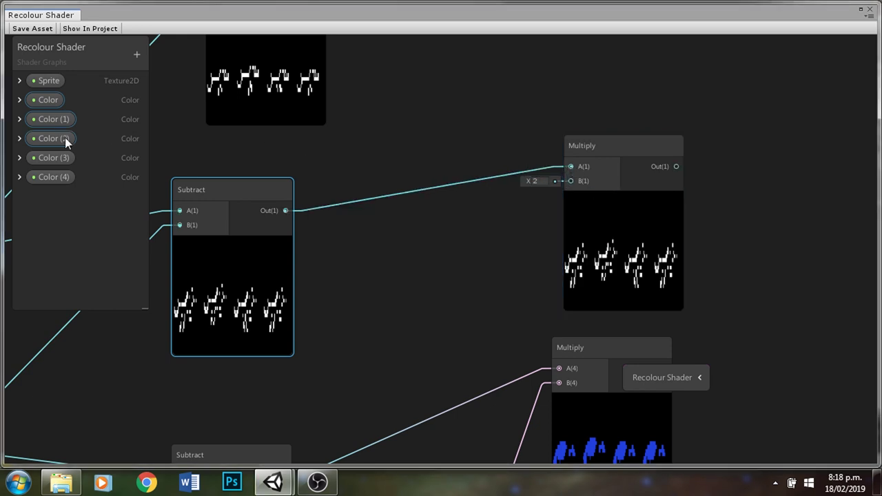
drag(65, 138, 469, 247)
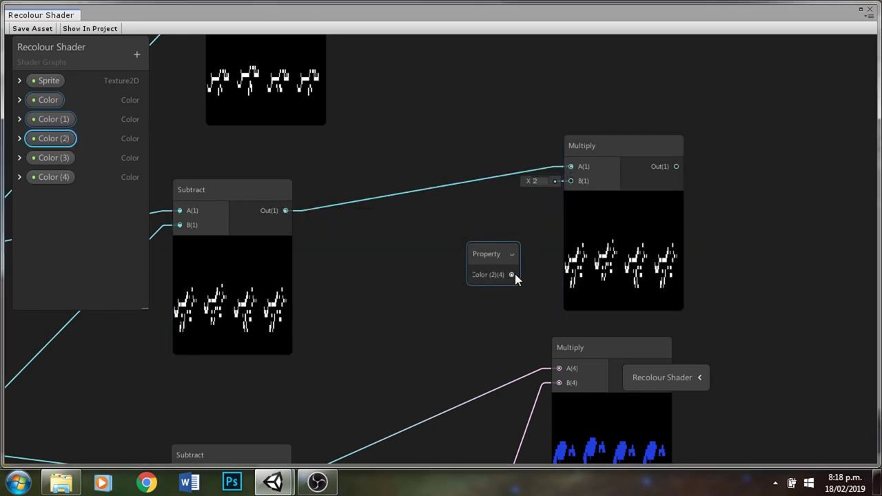
drag(513, 275, 571, 180)
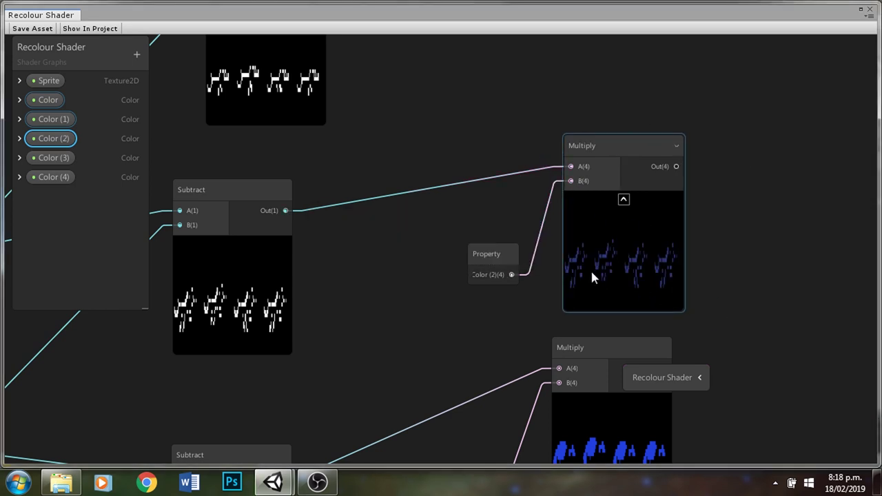
middle_drag(488, 139, 436, 355)
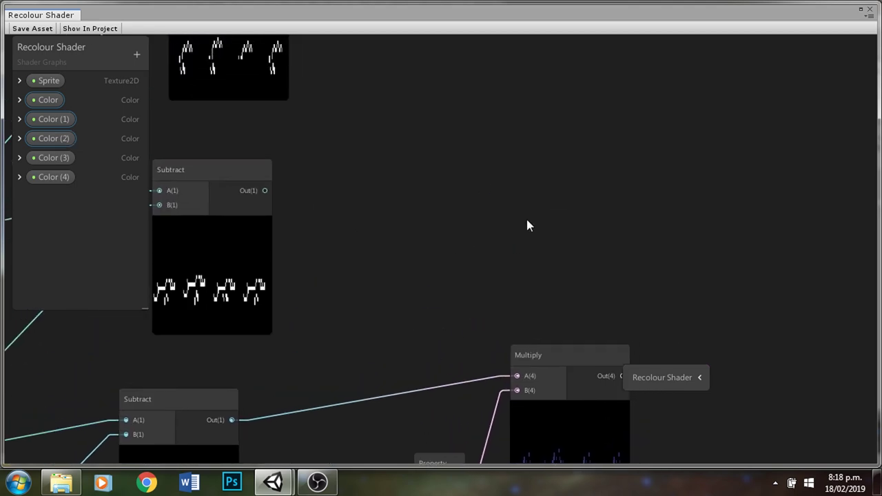
key(space)
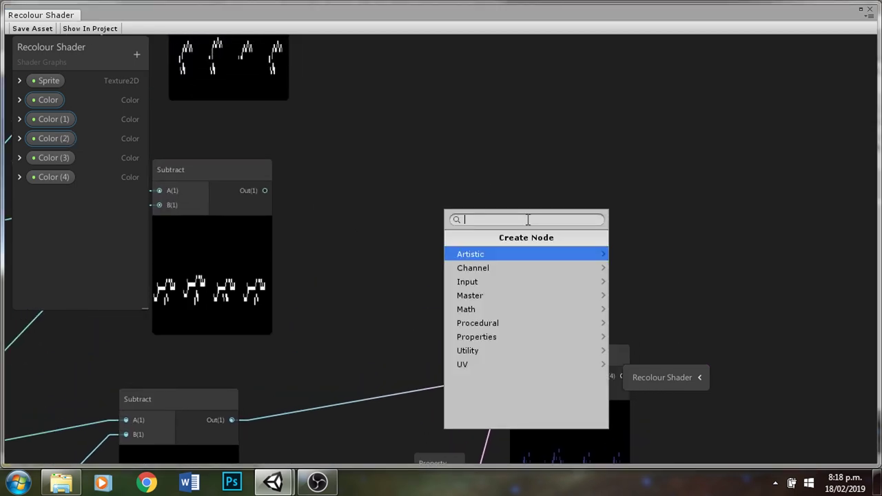
Create a Multiply node multiplying a Subtract output by Color (3).
text(mu)
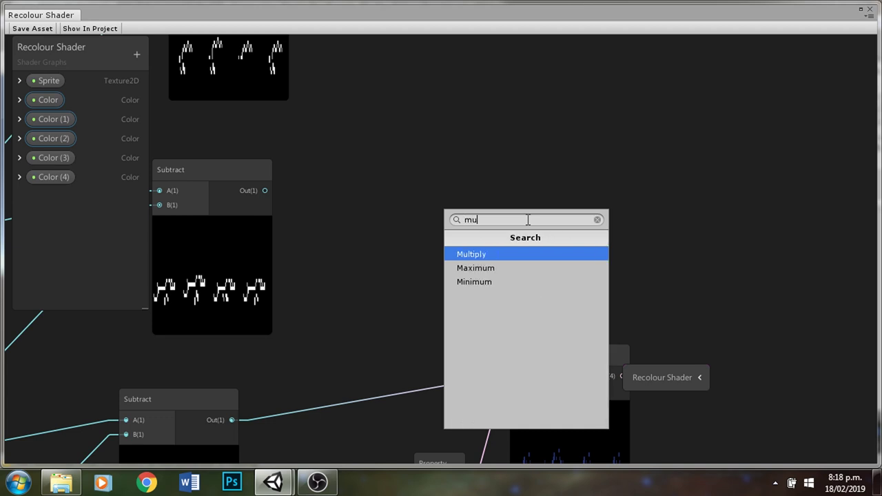
key(Return)
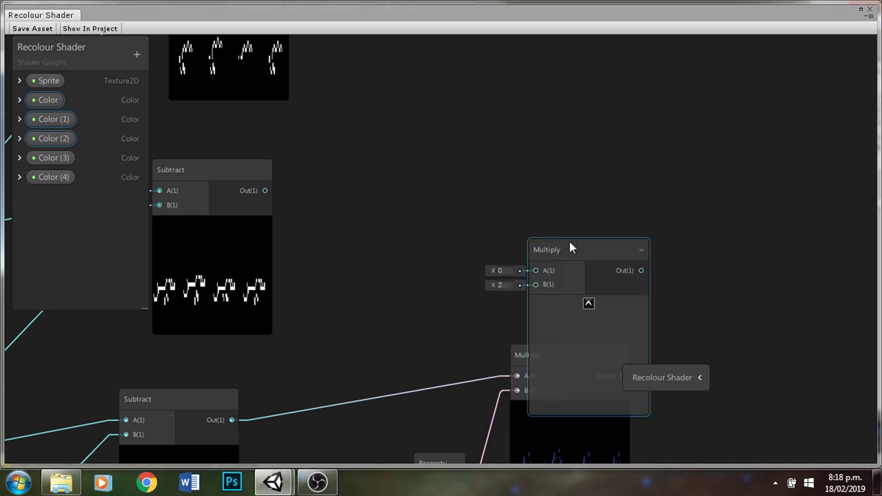
drag(570, 246, 554, 135)
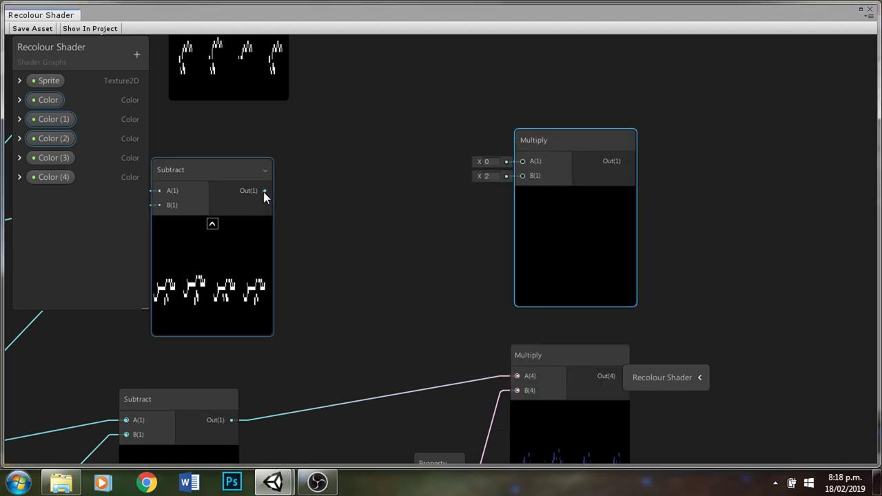
drag(265, 191, 523, 160)
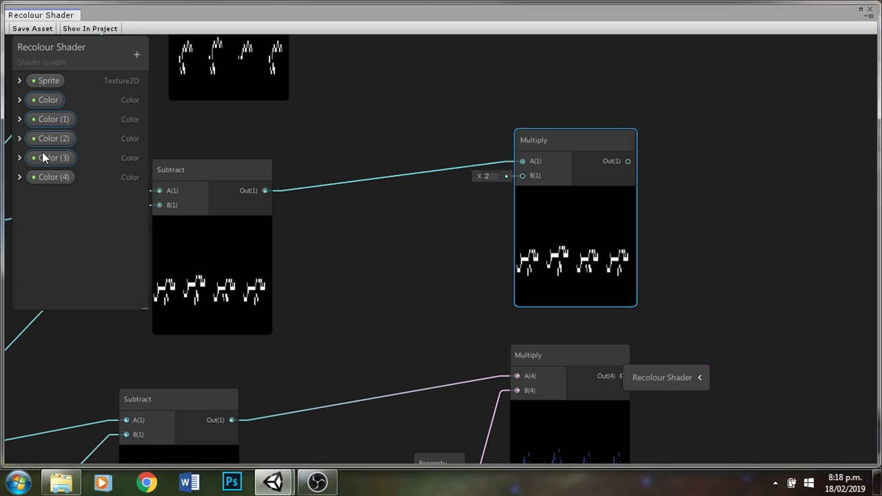
drag(43, 155, 395, 245)
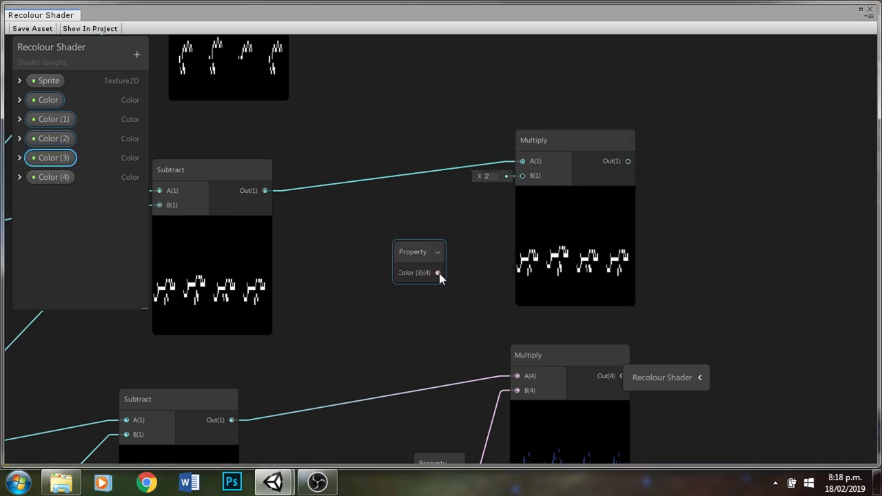
drag(438, 273, 522, 176)
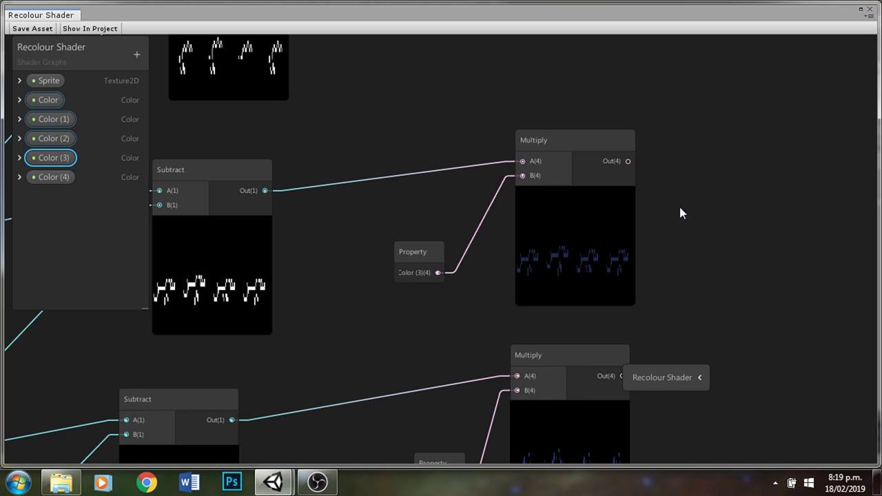
middle_drag(724, 168, 740, 345)
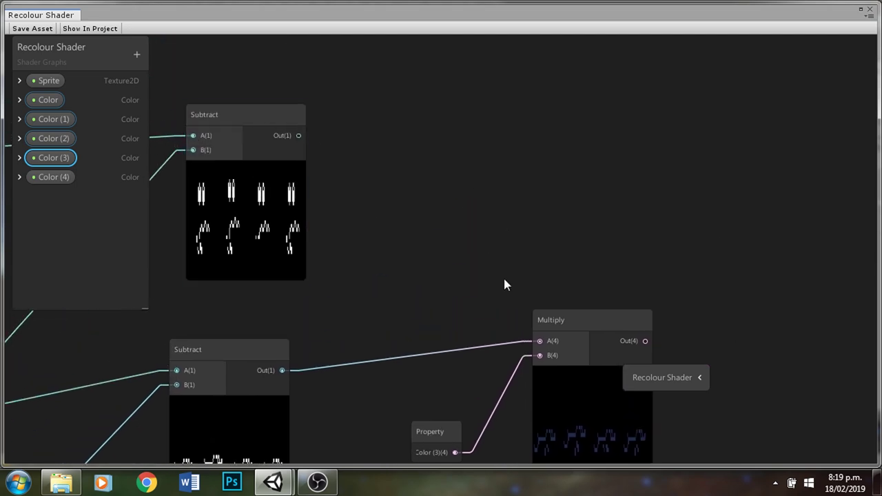
Duplicate it and multiply the top Subtract output by Color (4).
click(581, 331)
key(ctrl+d)
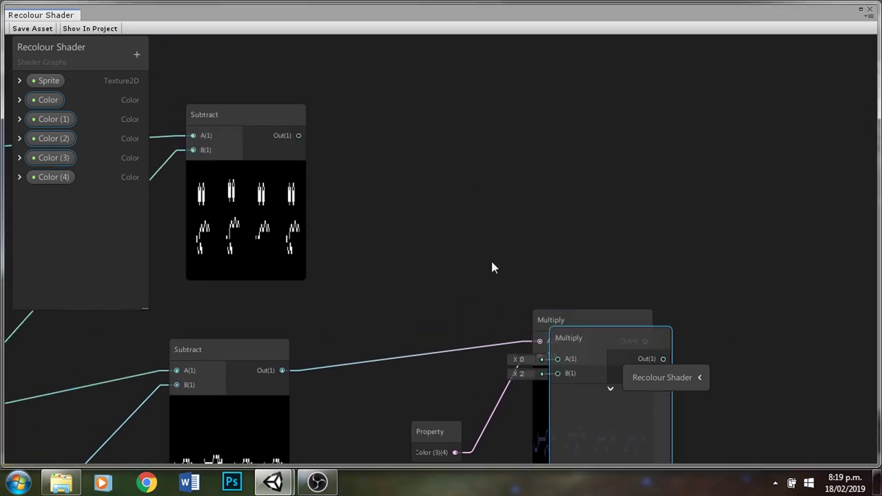
drag(577, 332, 508, 127)
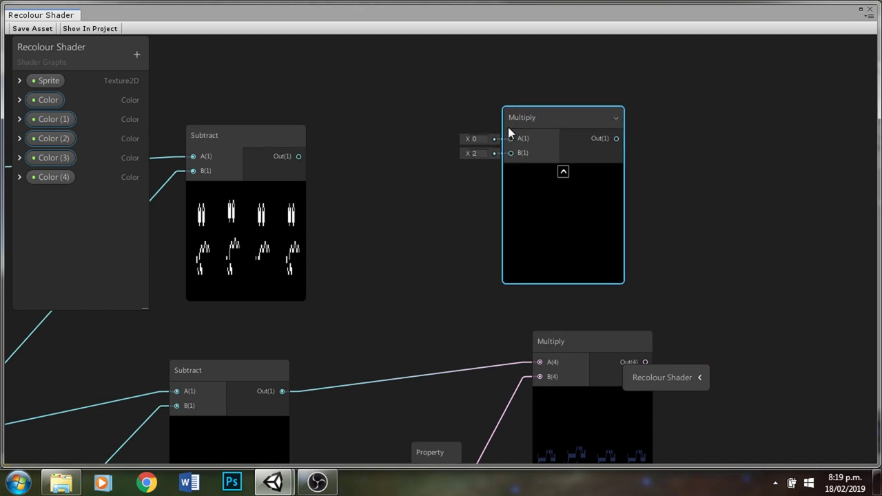
drag(62, 177, 448, 228)
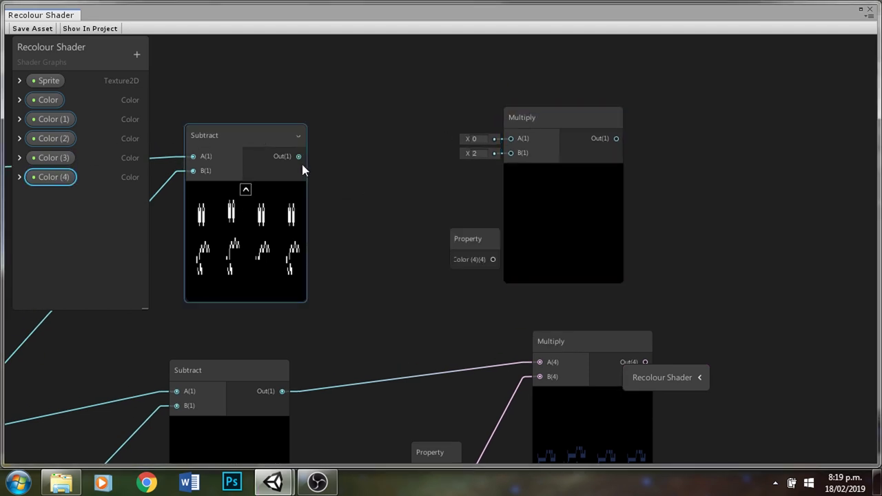
drag(299, 157, 510, 141)
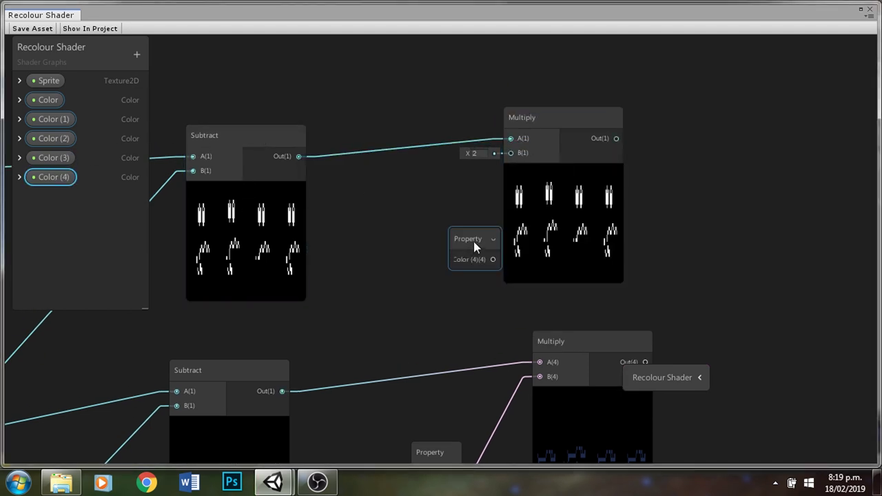
drag(474, 241, 492, 168)
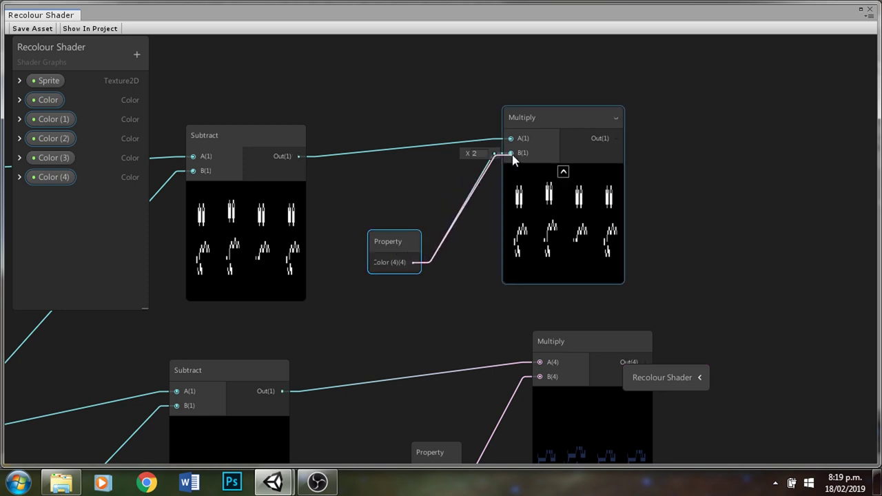
drag(513, 160, 512, 153)
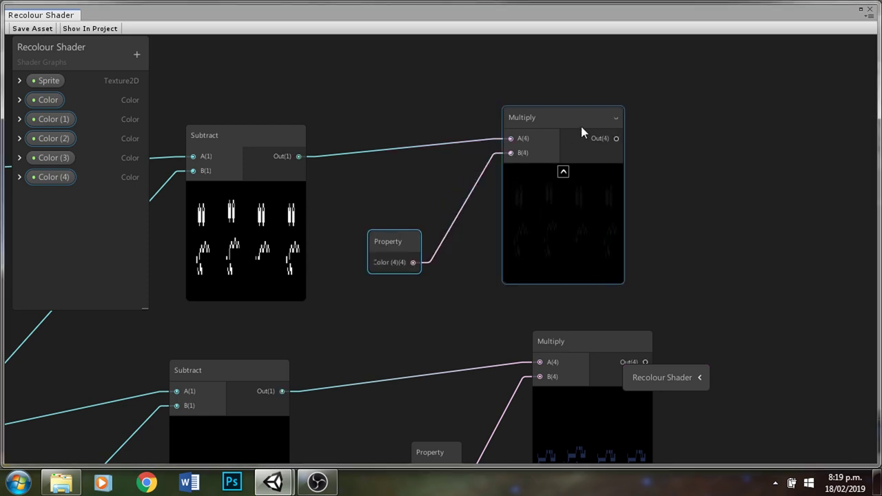
drag(582, 128, 611, 124)
click(405, 241)
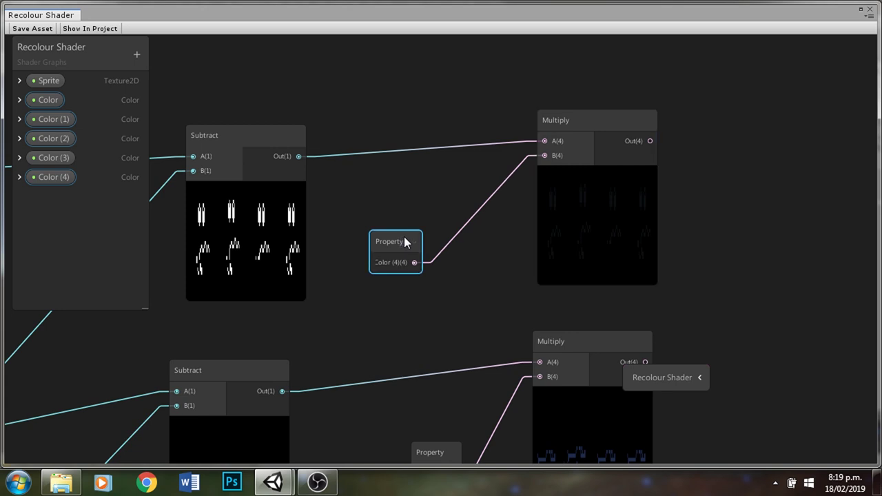
drag(405, 241, 485, 197)
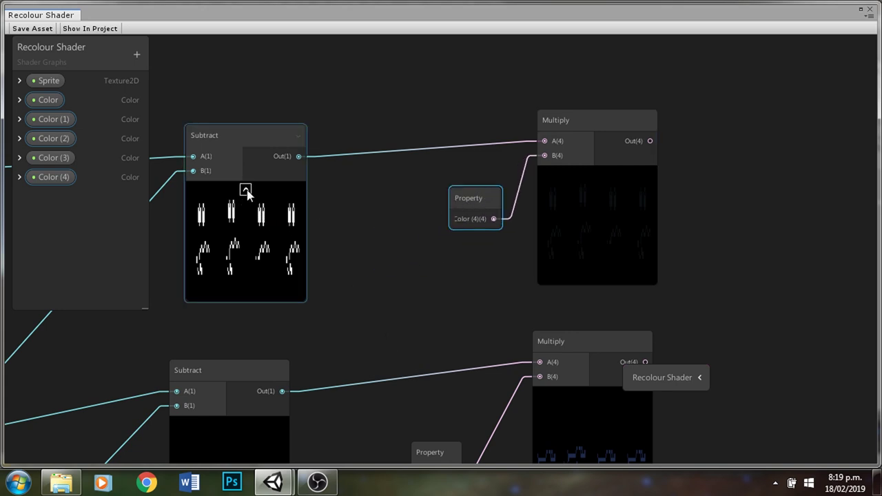
Collapse the previews of the Subtract nodes and other white-preview nodes in the chain.
click(245, 190)
scroll(217, 282, down, 5)
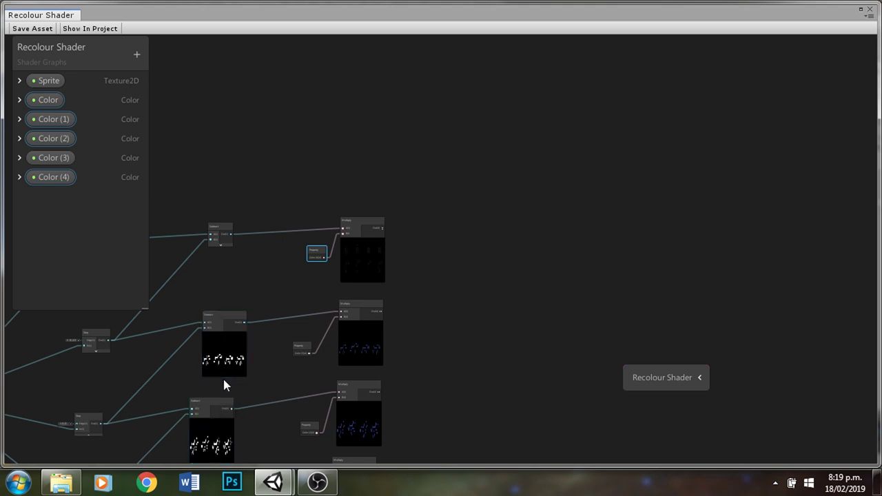
click(225, 338)
scroll(166, 299, down, 4)
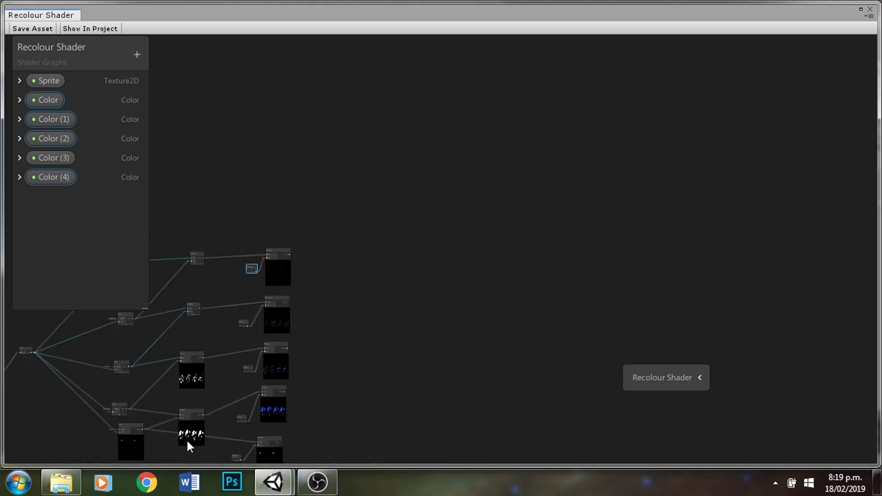
scroll(187, 443, up, 4)
click(195, 332)
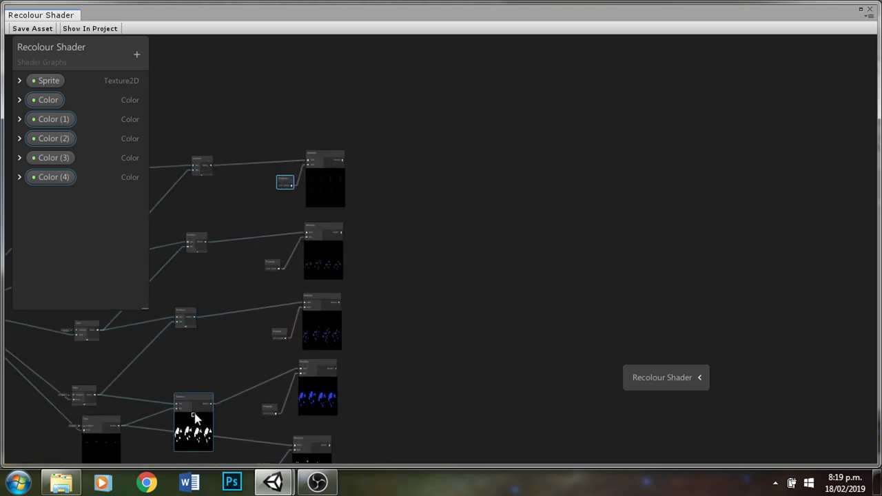
click(193, 416)
click(100, 437)
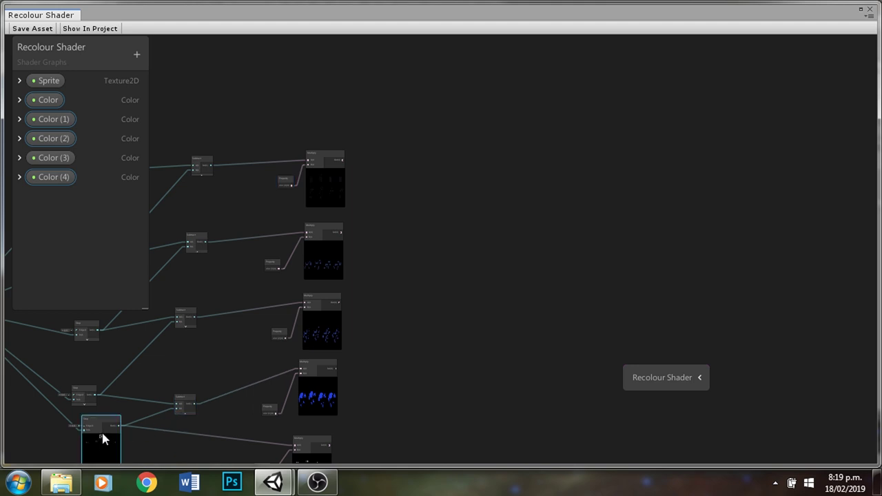
Create an Add node and wire the top Multiply output into it.
key(a)
key(space)
text(a)
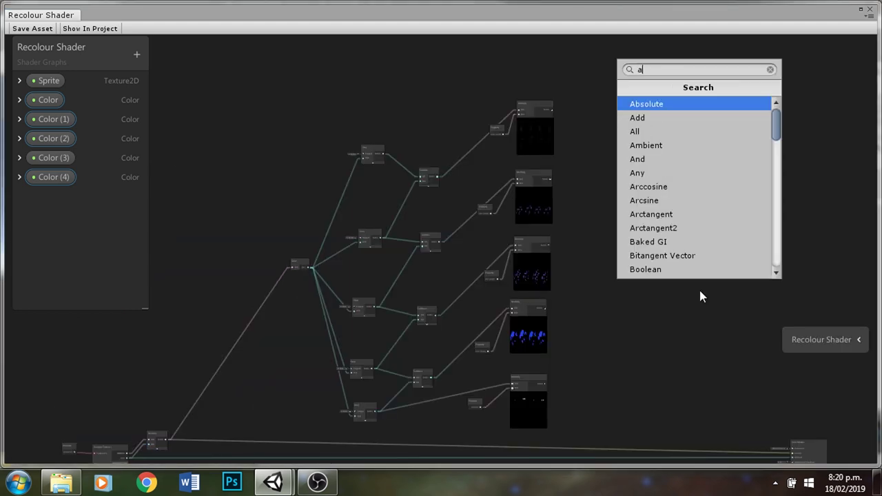
text(dd)
key(Return)
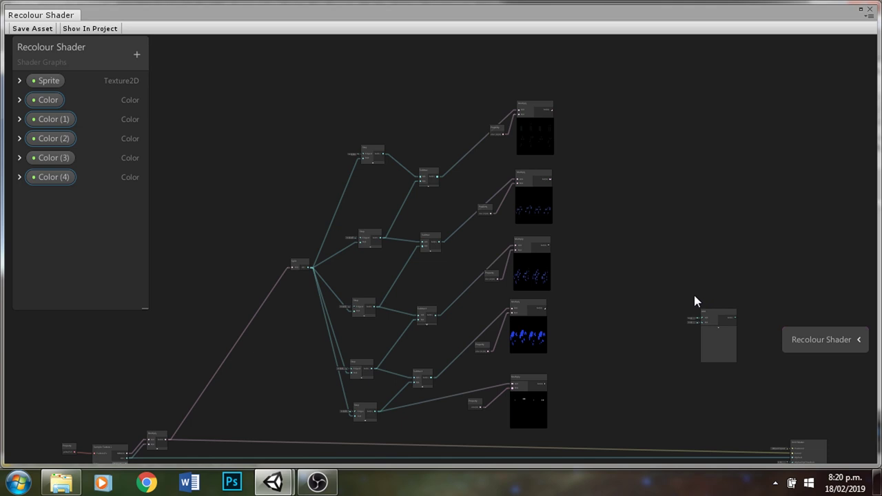
drag(714, 315, 670, 103)
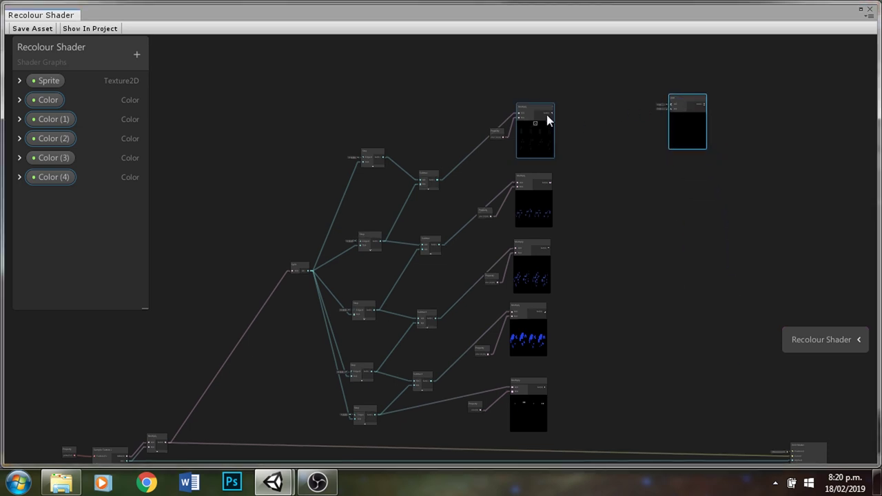
drag(552, 113, 671, 105)
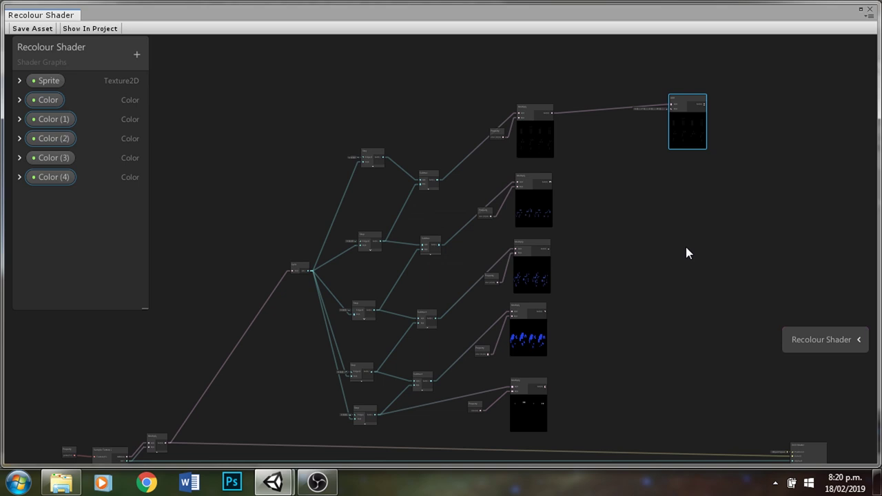
Add a second Add node, feeding the second Multiply into the first Add and the third into the new one.
key(space)
text(add)
key(Return)
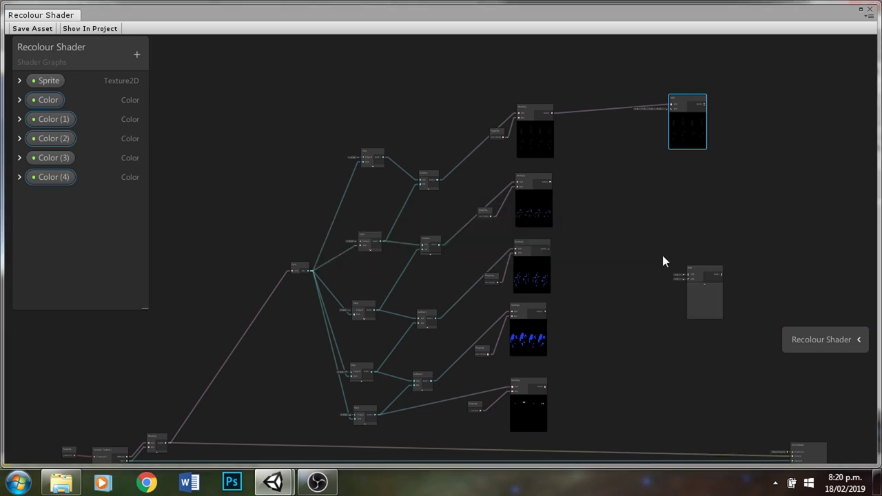
drag(712, 271, 692, 191)
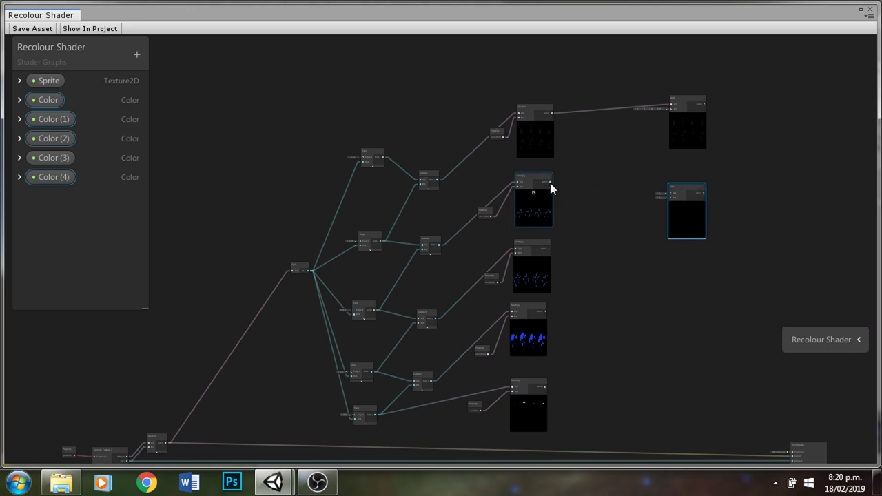
drag(551, 184, 670, 195)
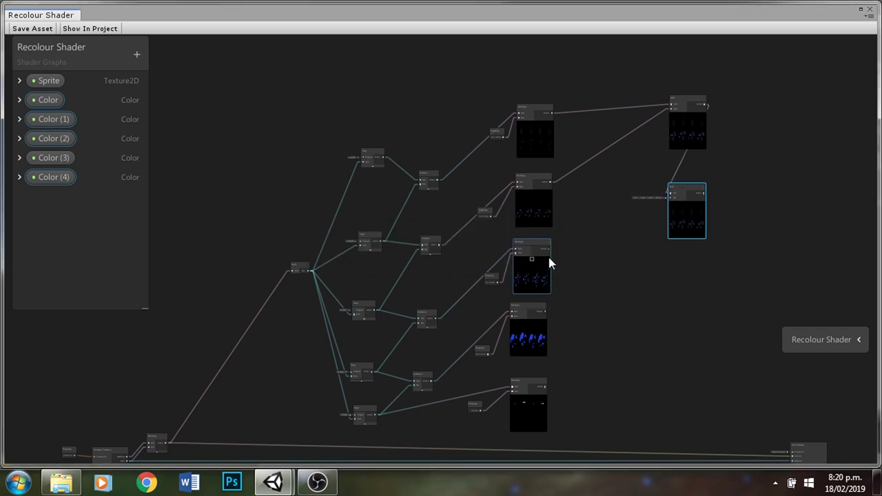
drag(551, 250, 710, 205)
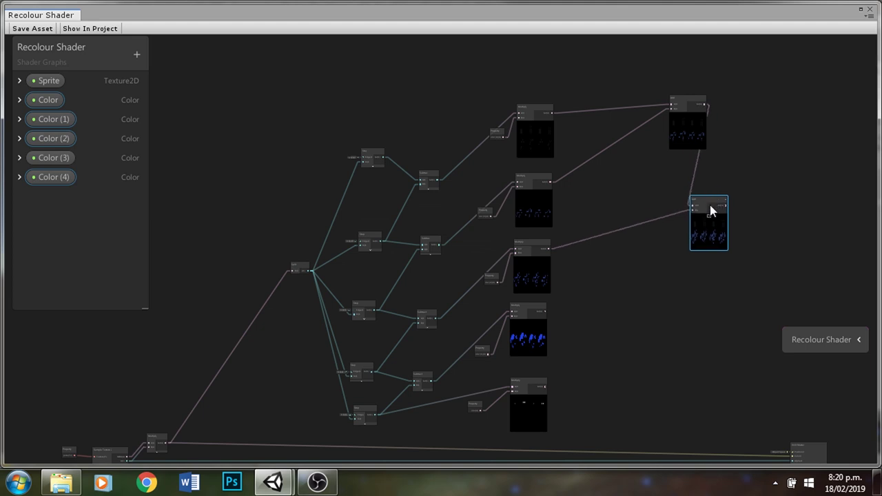
scroll(718, 211, up, 2)
scroll(719, 220, up, 2)
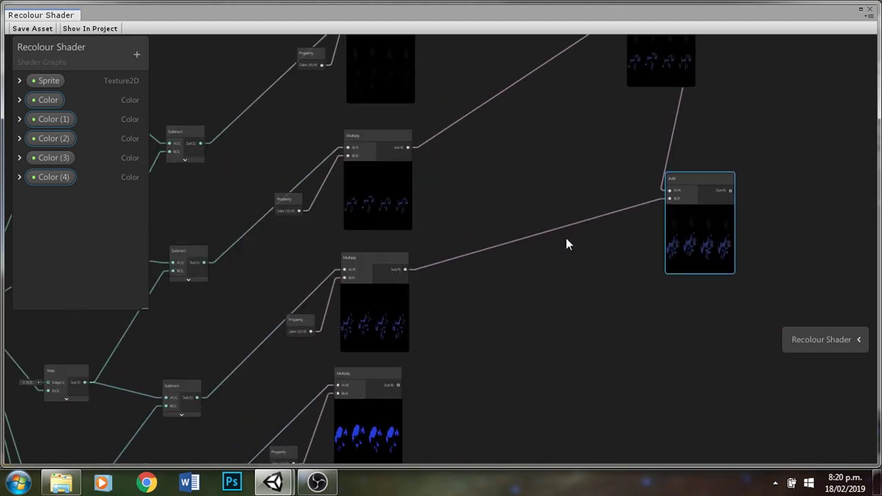
scroll(772, 250, up, 2)
Add a third Add node joining the upper Add result with the bottom Multiply output.
key(space)
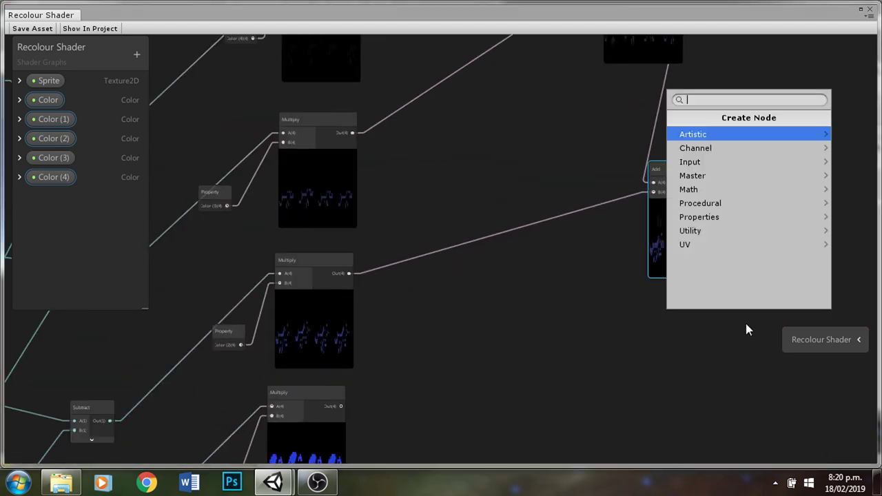
text(ad)
key(Return)
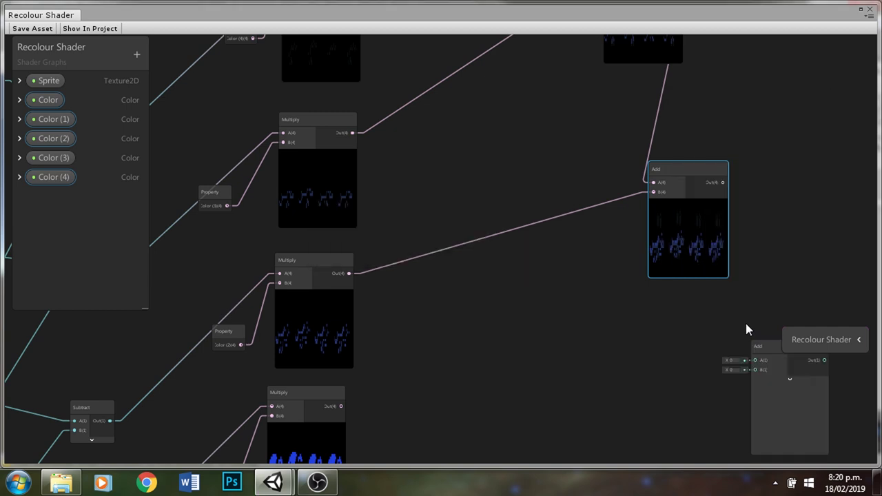
drag(769, 348, 661, 326)
drag(723, 182, 642, 341)
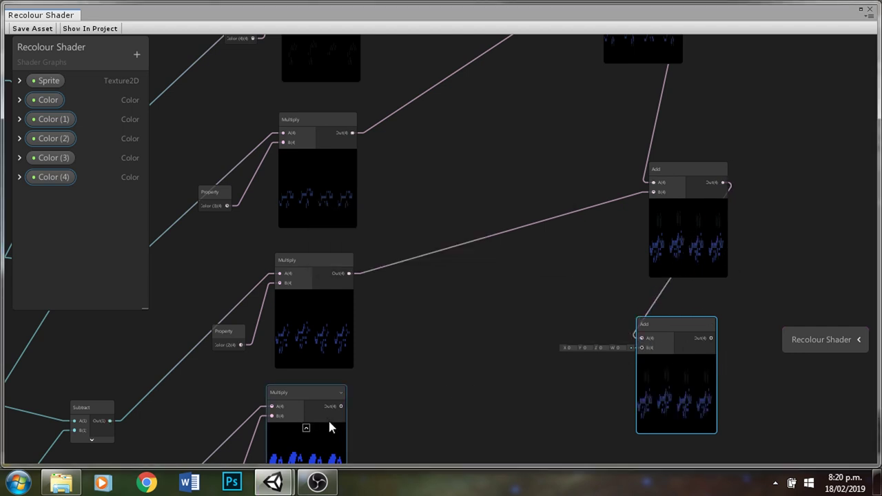
drag(340, 407, 643, 332)
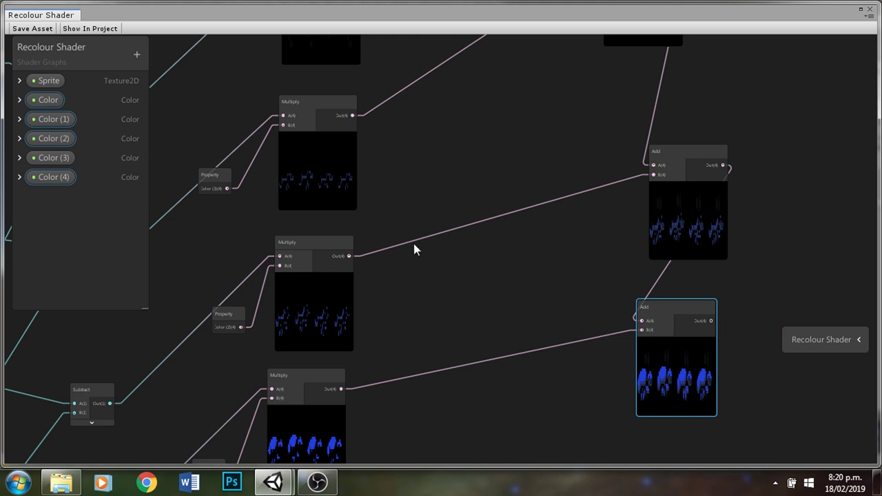
scroll(414, 250, down, 3)
scroll(545, 431, up, 2)
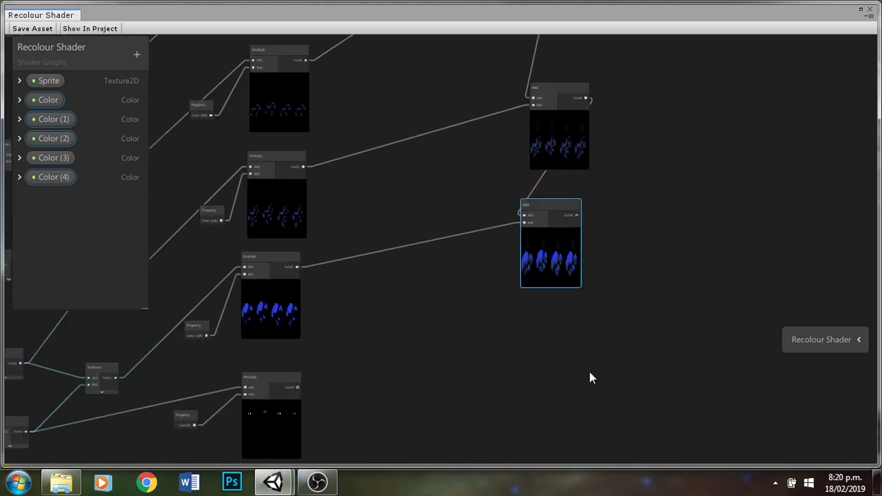
Add a fourth Add node combining the middle Add result with the last Multiply output.
key(space)
text(add)
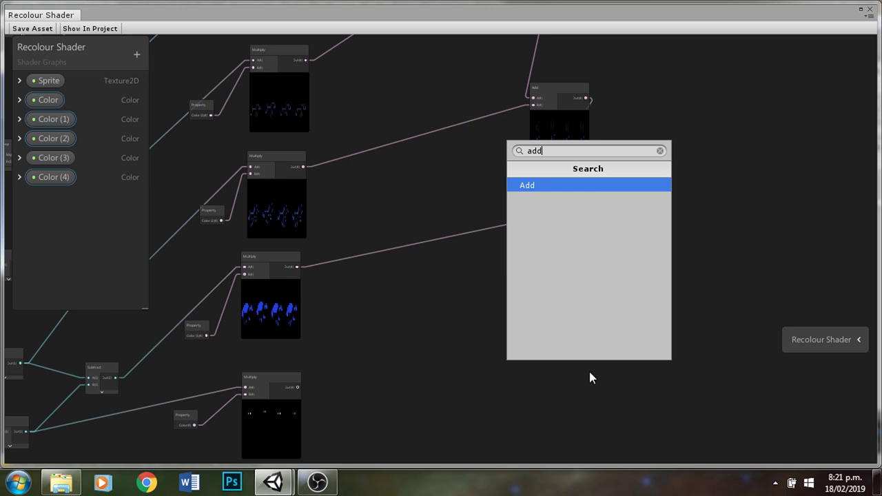
key(Return)
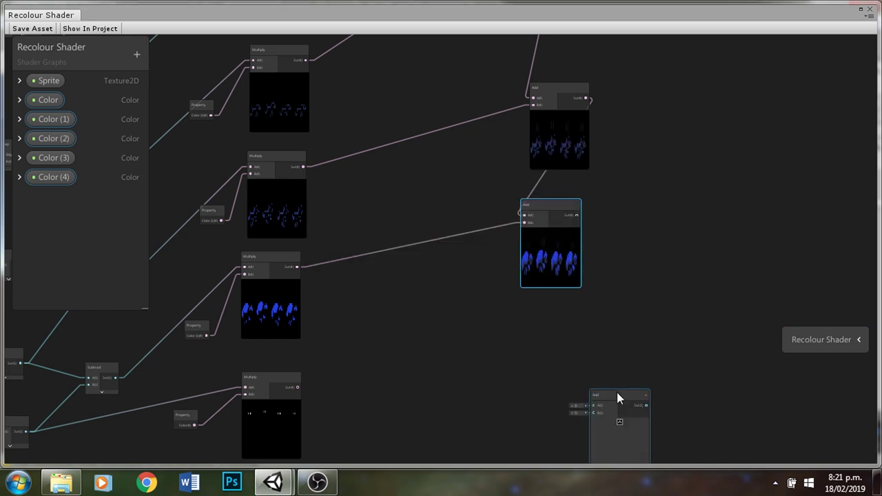
drag(616, 393, 554, 315)
drag(578, 221, 528, 325)
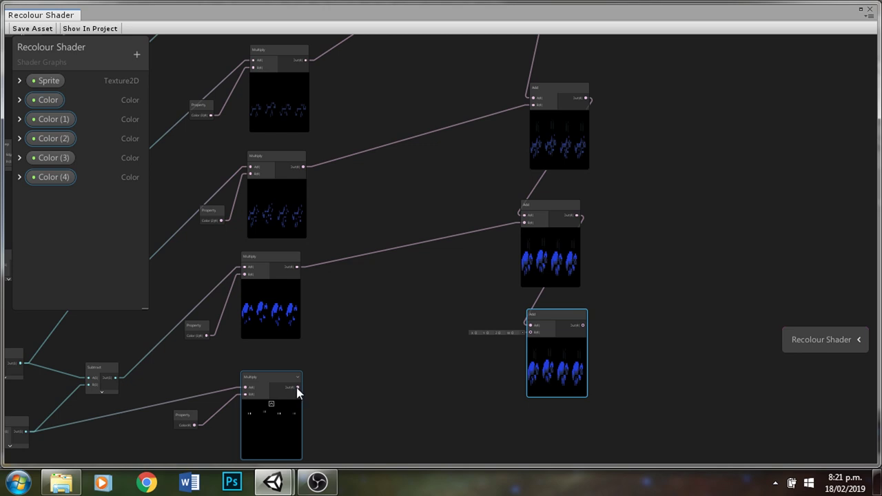
drag(297, 388, 530, 333)
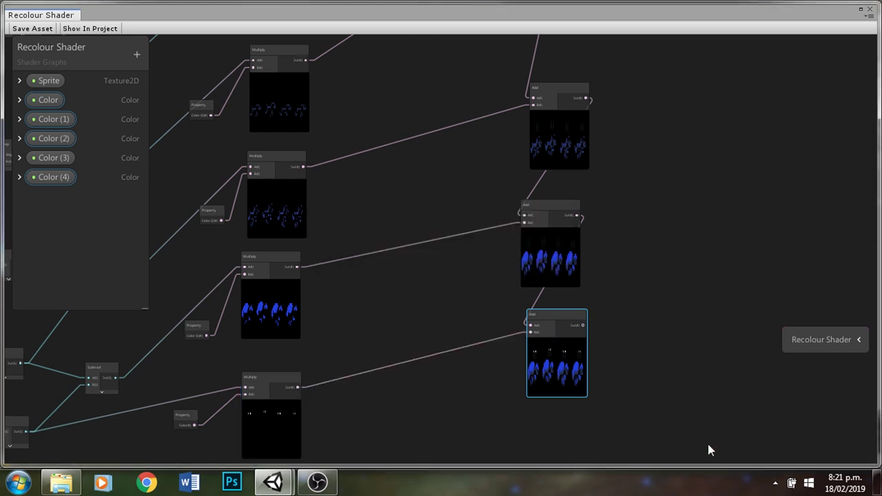
scroll(572, 383, up, 5)
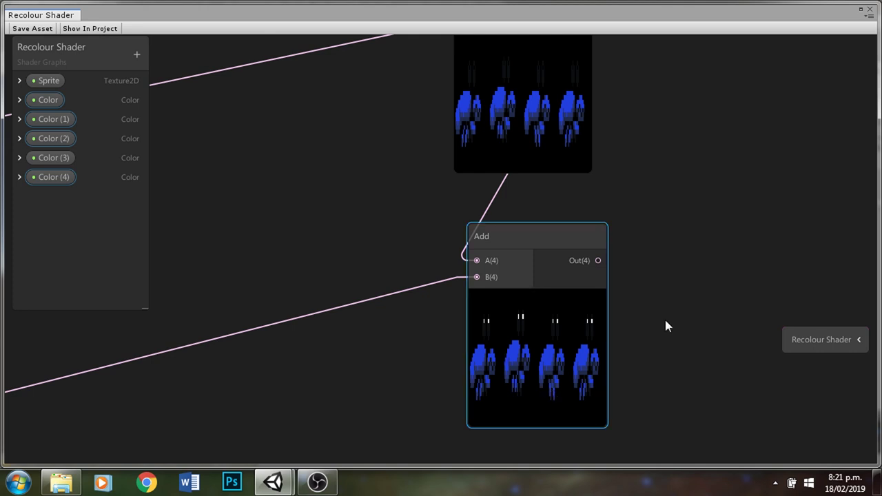
scroll(525, 352, down, 10)
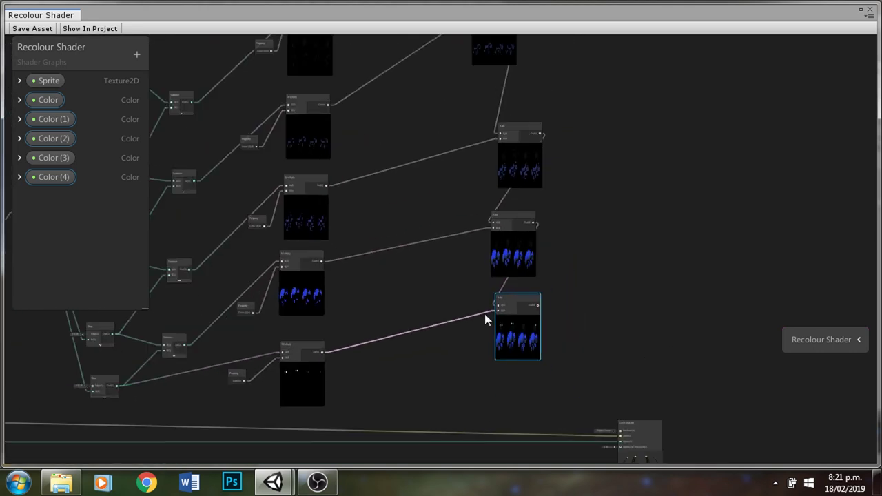
Wire the final Add output into the Unlit Master node's Color, then close the graph editor.
drag(600, 404, 619, 364)
scroll(554, 349, up, 5)
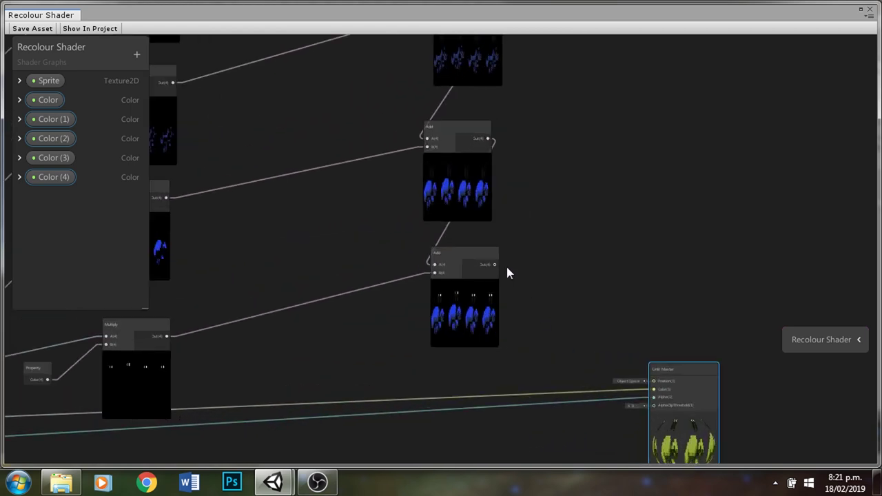
drag(496, 265, 652, 389)
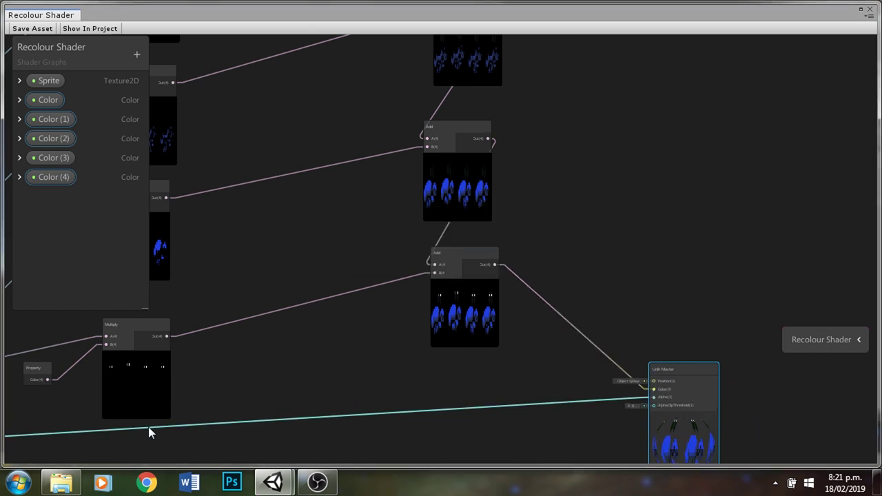
key(a)
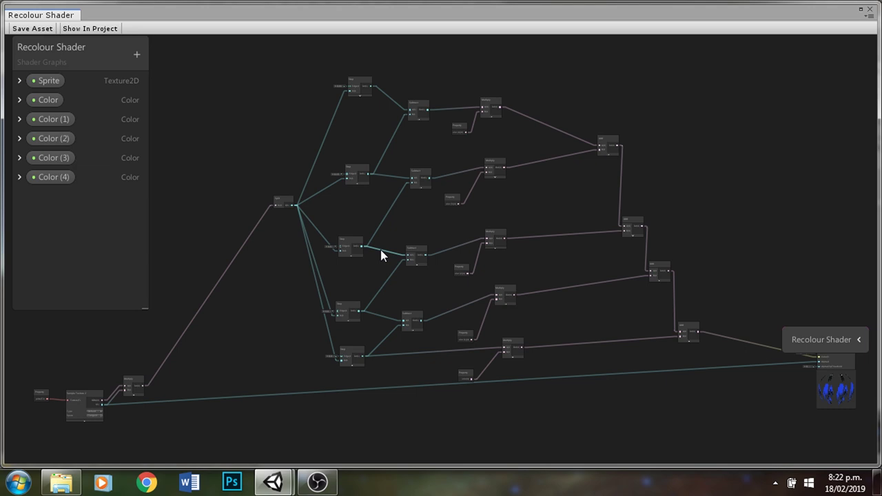
click(869, 9)
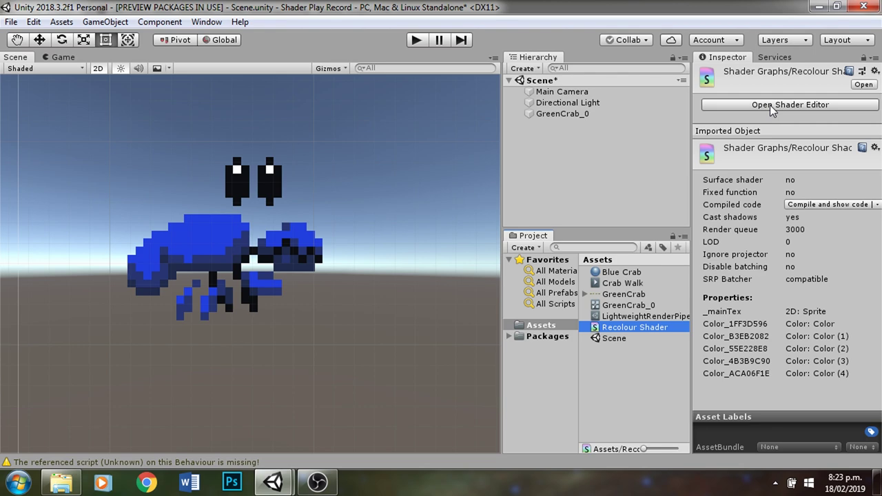
Play the scene to view the blue crab, then stop playback.
click(417, 39)
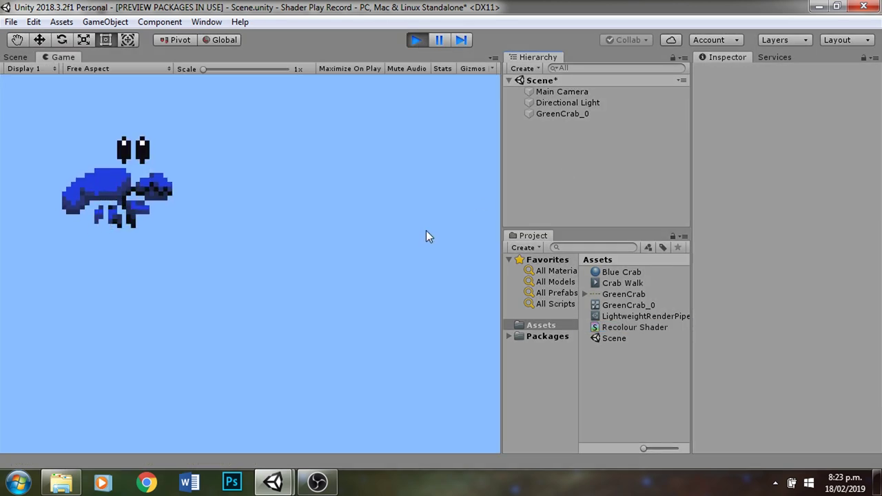
click(416, 40)
Duplicate GreenCrab_0 three times and copy the Blue Crab material as 'Pink Crab'.
click(562, 114)
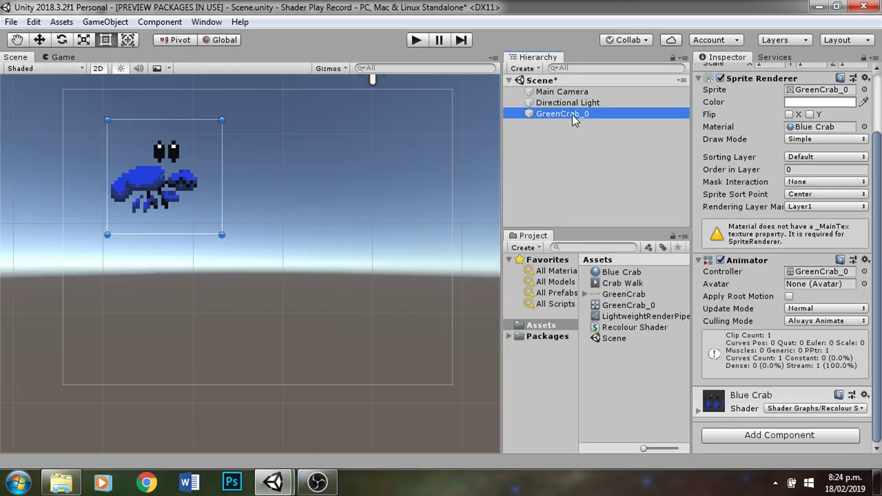
key(ctrl+d)
key(ctrl+d)
key(ctrl+d)
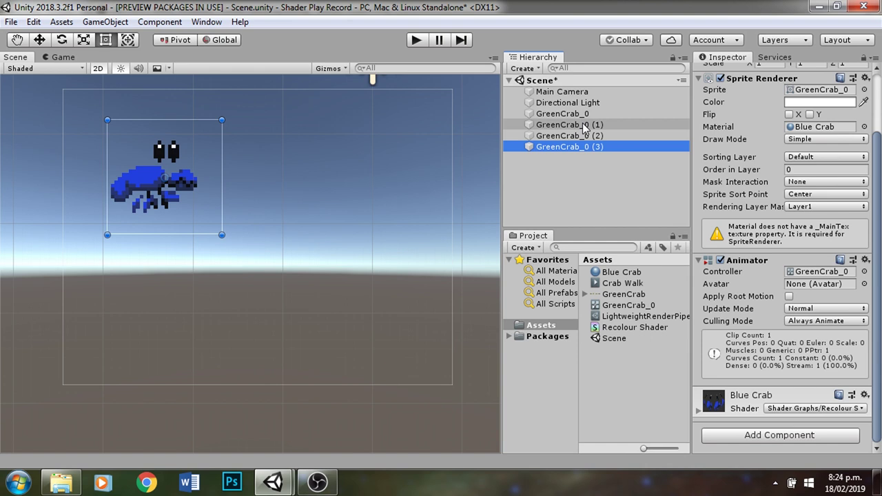
click(622, 274)
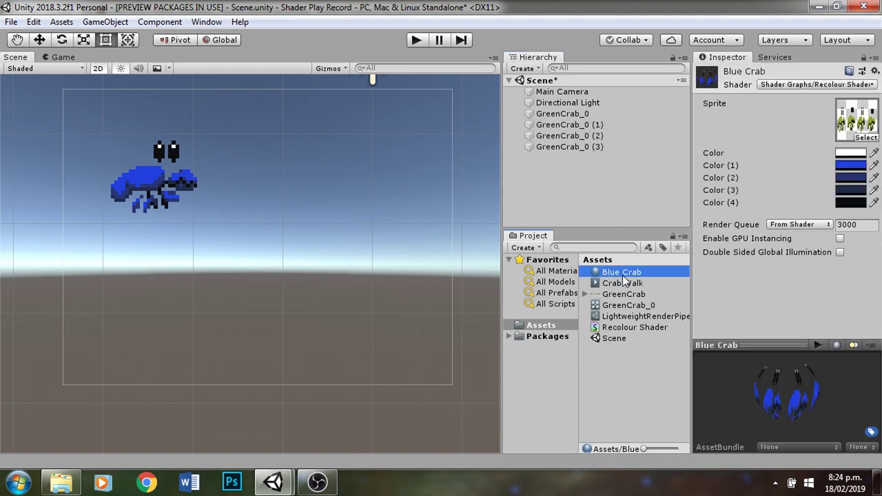
key(ctrl+d)
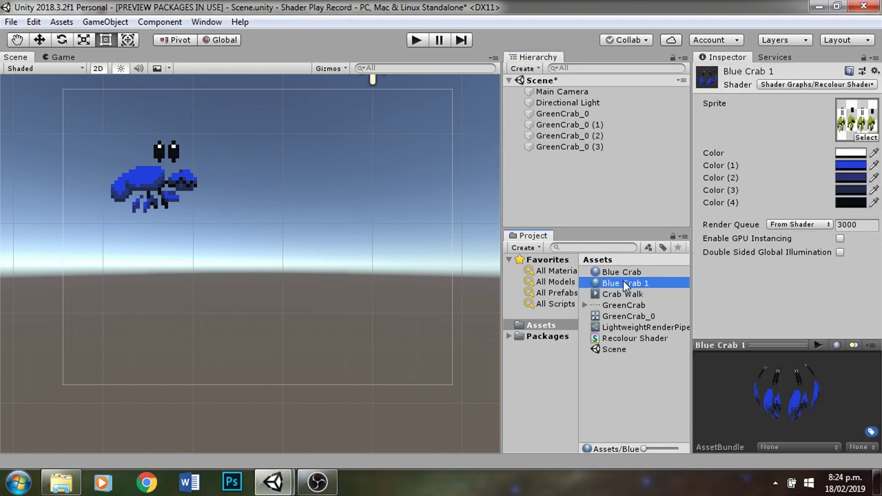
click(625, 284)
text(Pink C)
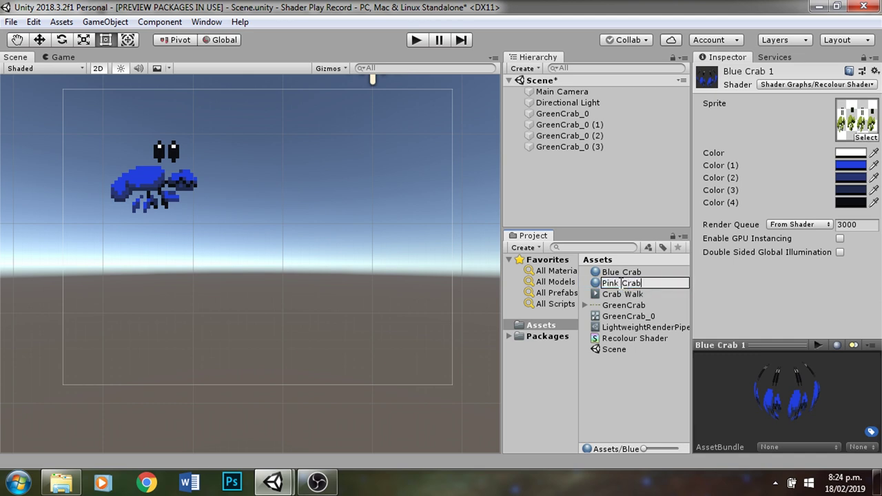
text(rab)
key(Return)
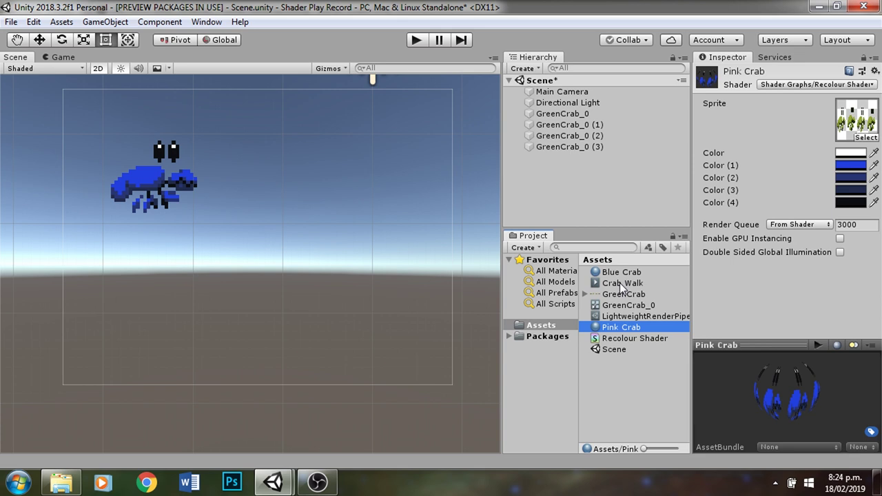
Duplicate the material twice more, naming the copies 'Yellow Crab' and 'Red Crab'.
key(ctrl+d)
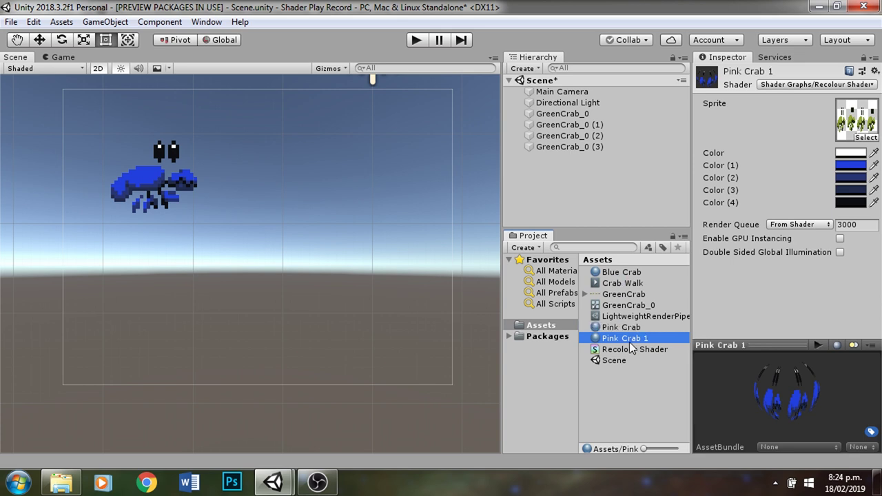
click(626, 340)
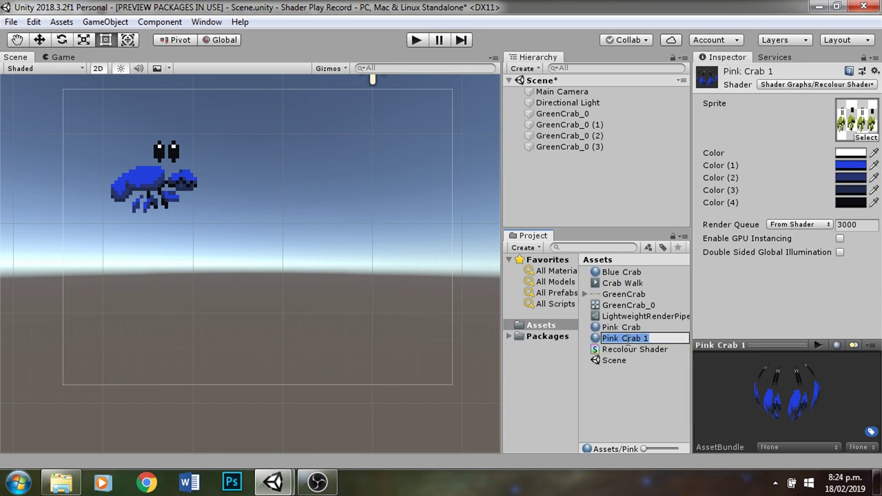
text(Yellow Crab)
key(Return)
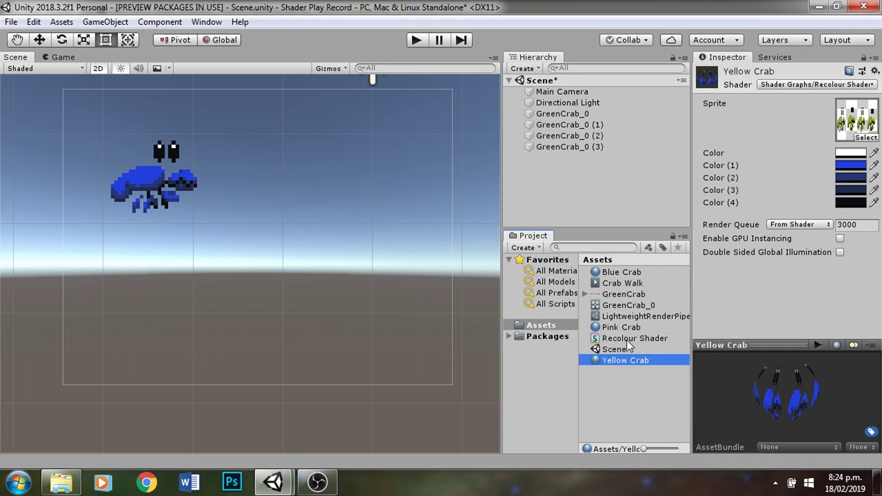
key(ctrl+d)
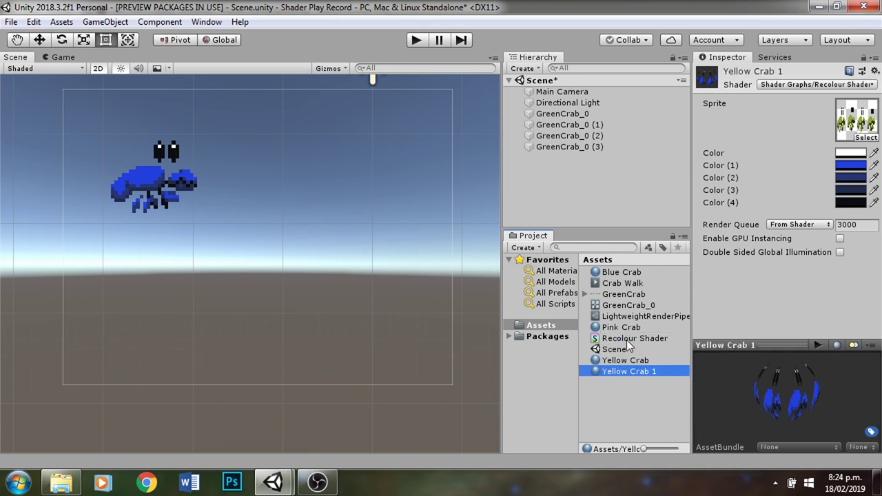
click(624, 371)
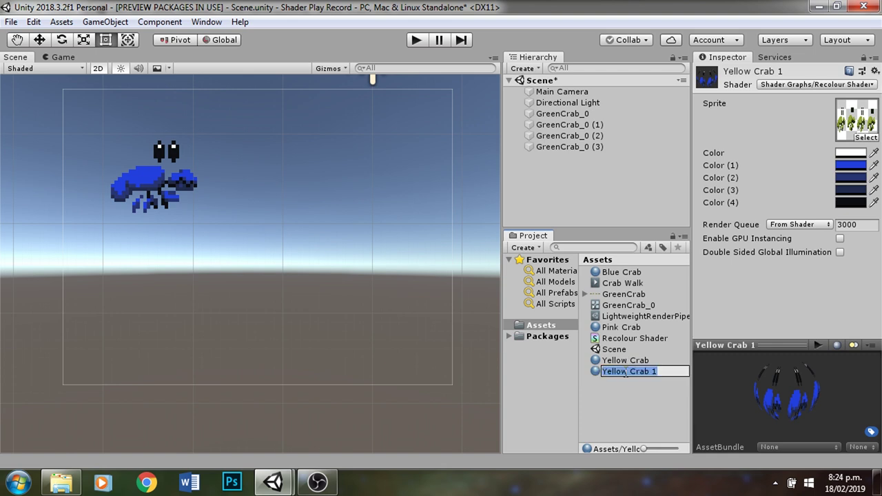
text(Red Cr)
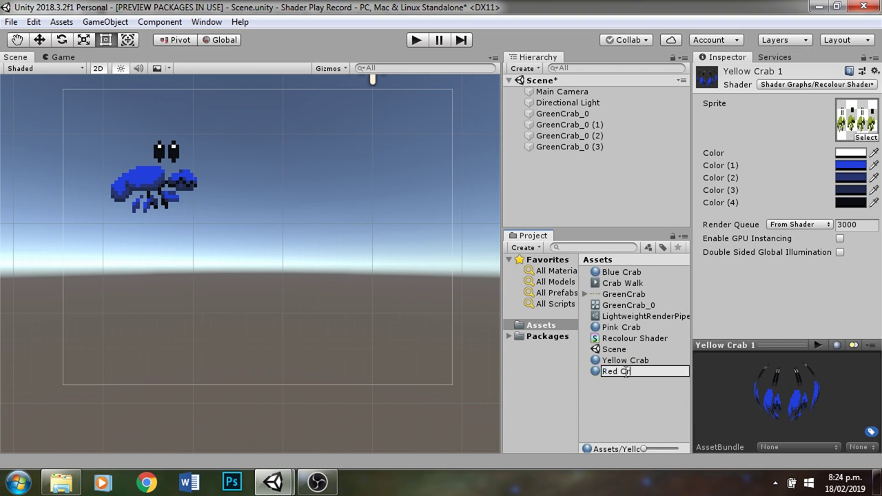
text(ab)
key(Return)
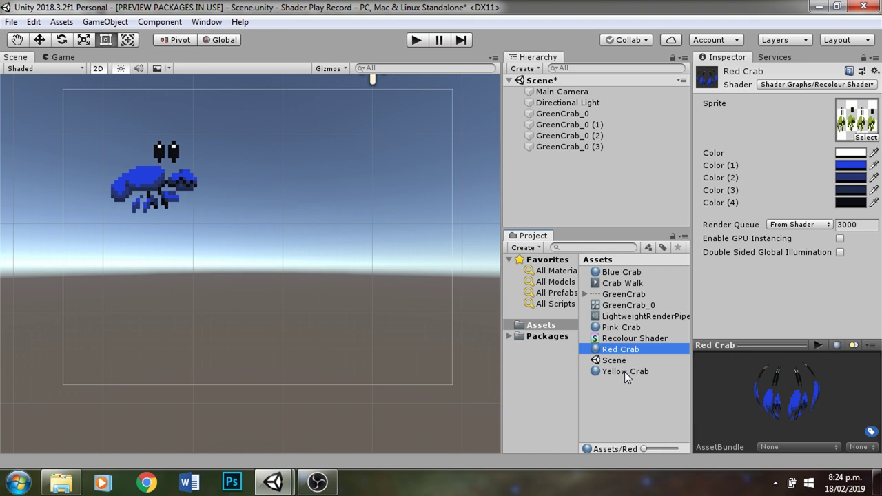
Assign Pink Crab to GreenCrab_0 (1), Red Crab to (2) and Yellow Crab to (3).
click(567, 121)
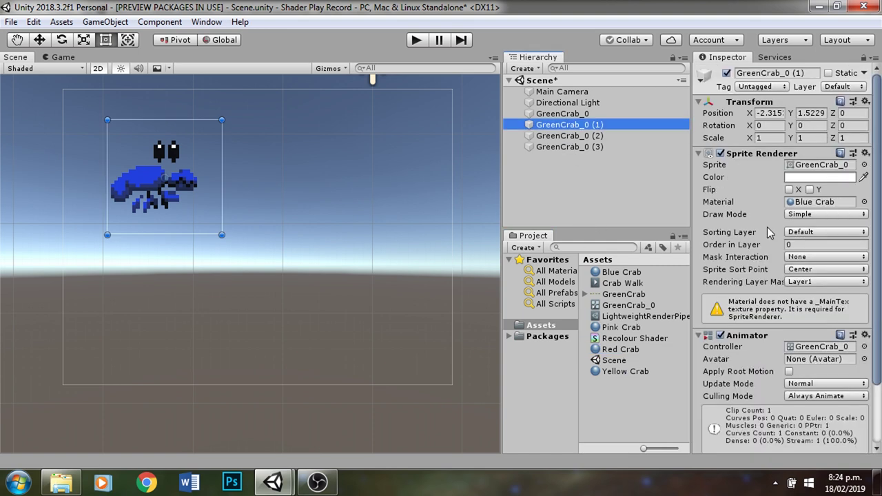
drag(620, 328, 799, 204)
click(622, 136)
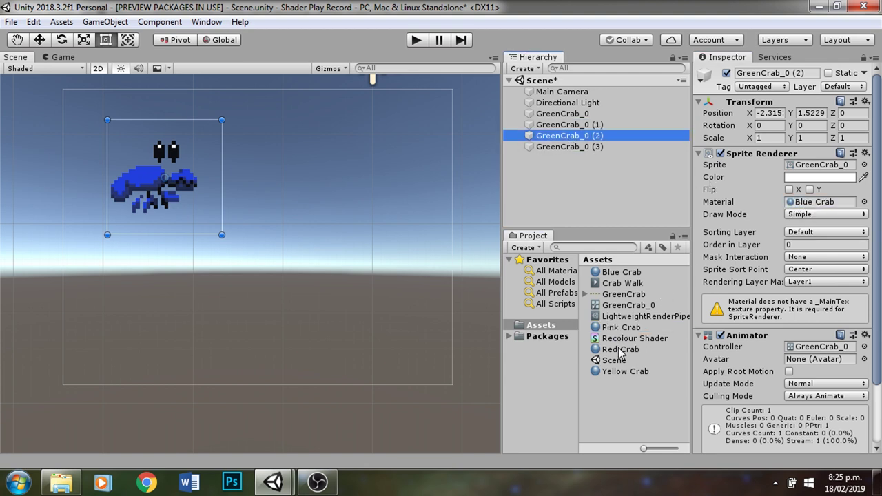
drag(620, 349, 794, 202)
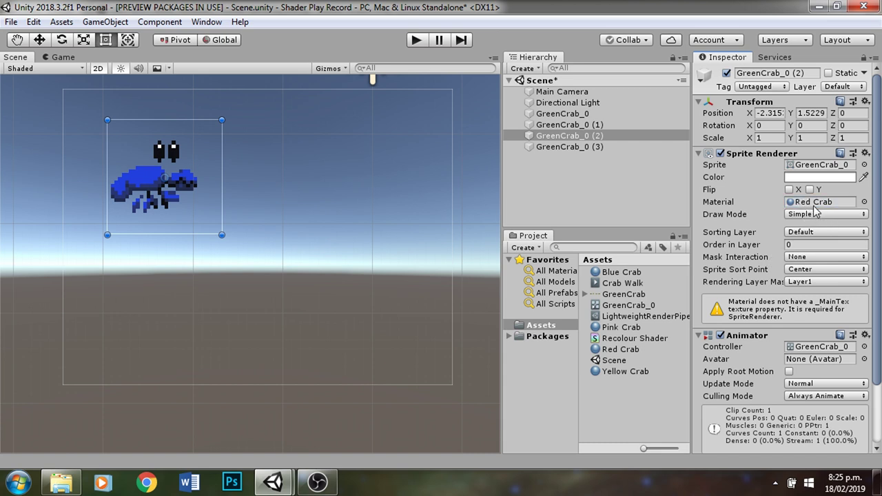
click(566, 147)
drag(621, 372, 814, 208)
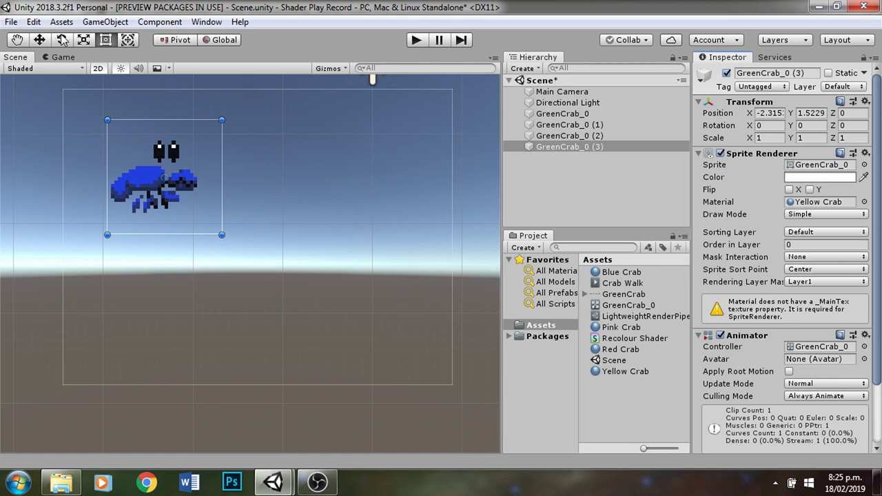
click(83, 41)
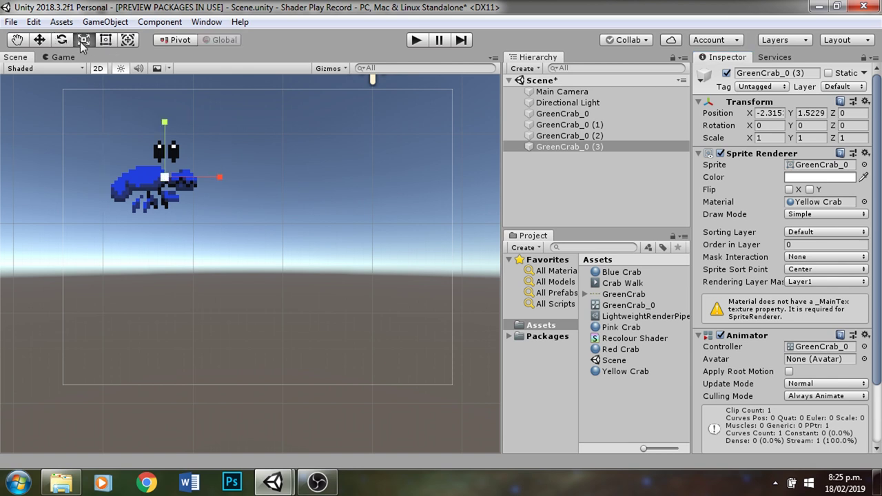
Move GreenCrab_0 (3) right, (2) lower left and (1) lower right to form a 2x2 grid.
click(40, 40)
drag(216, 177, 422, 177)
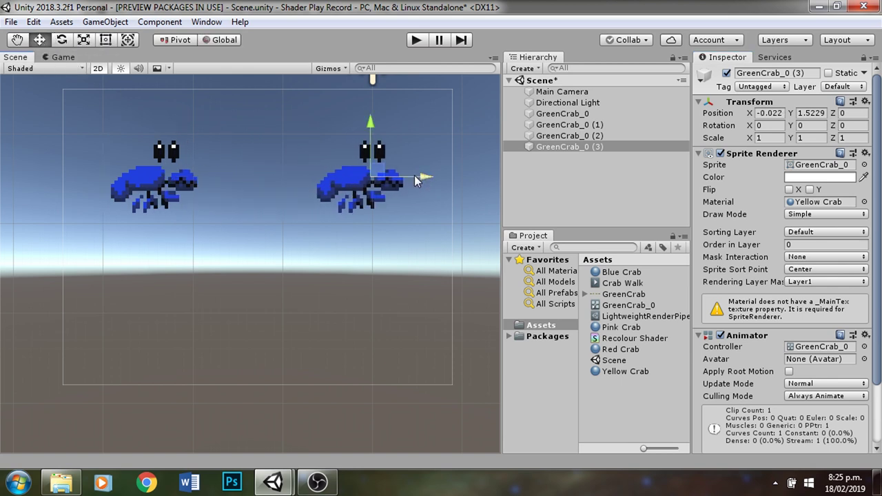
click(149, 165)
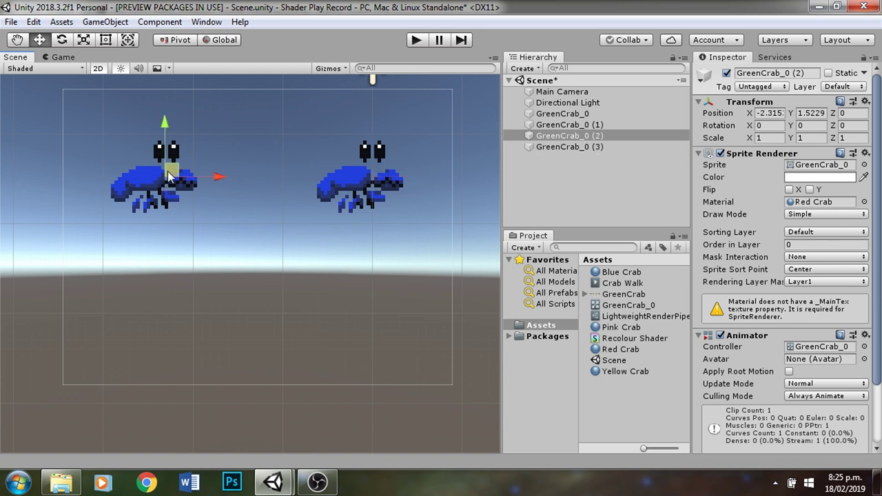
drag(164, 125, 160, 249)
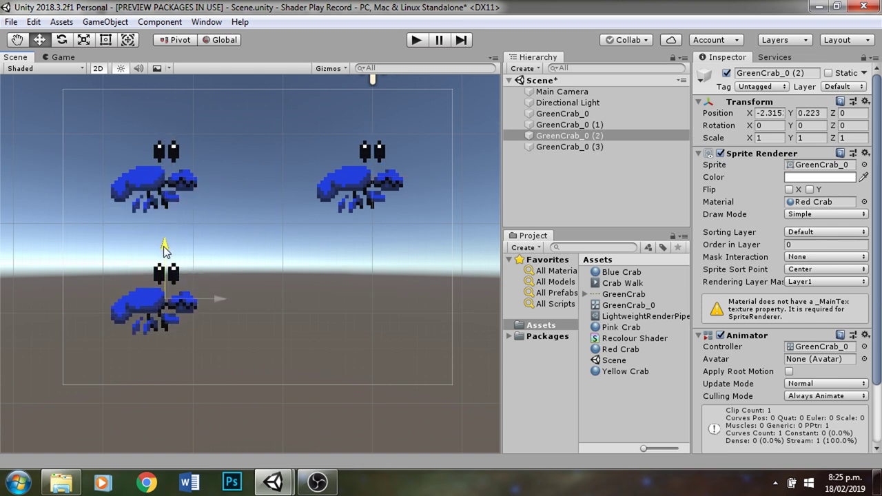
click(164, 190)
drag(208, 184, 437, 177)
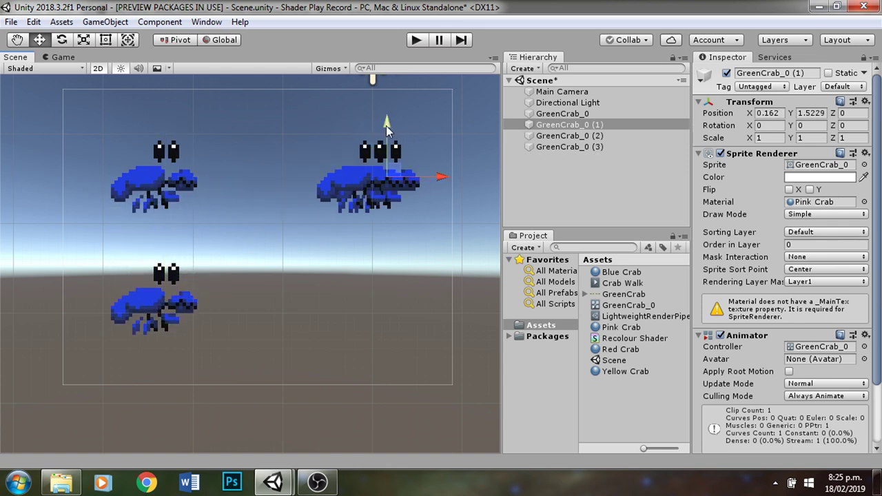
drag(386, 125, 372, 253)
drag(441, 299, 426, 300)
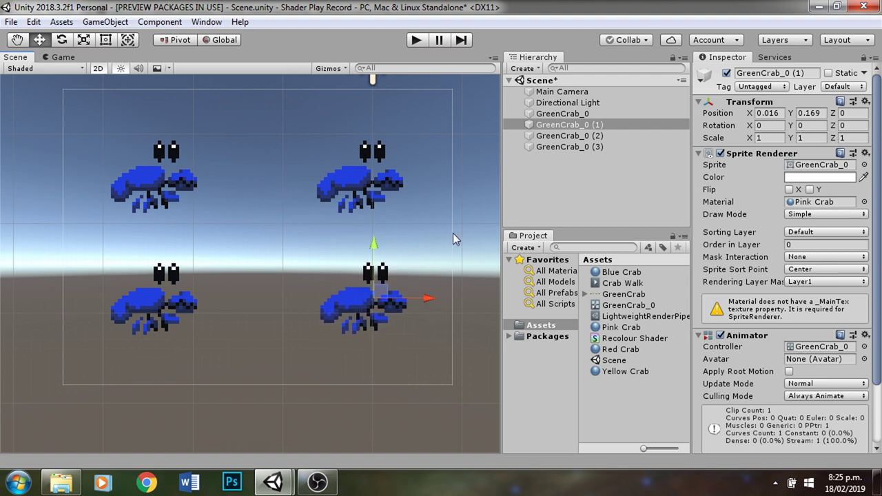
click(562, 114)
click(700, 154)
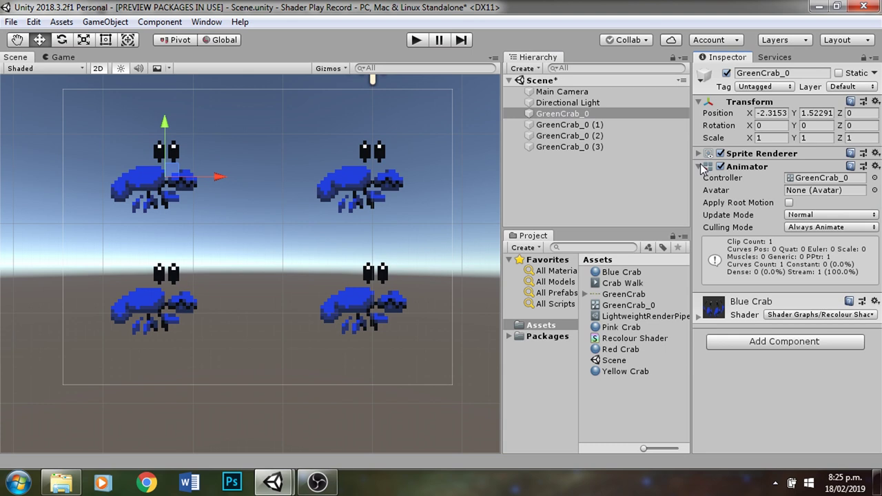
Select the bottom-left crab and expand its Red Crab material properties.
click(700, 167)
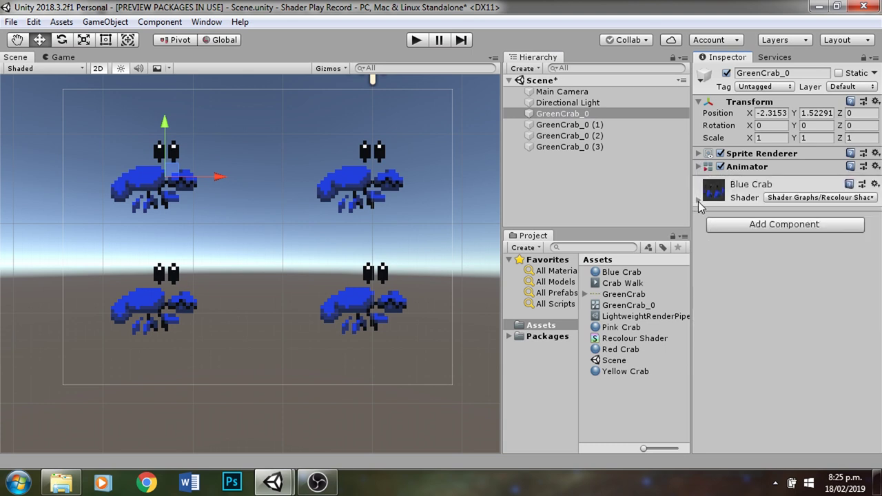
click(698, 200)
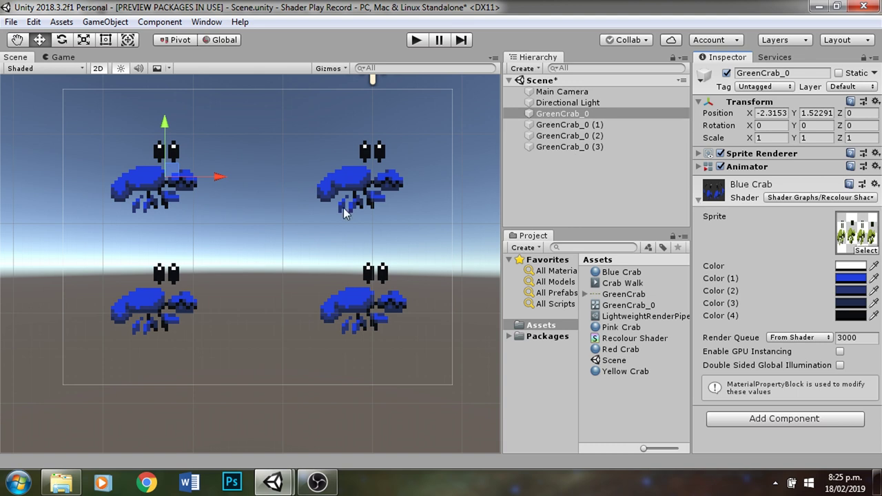
click(152, 303)
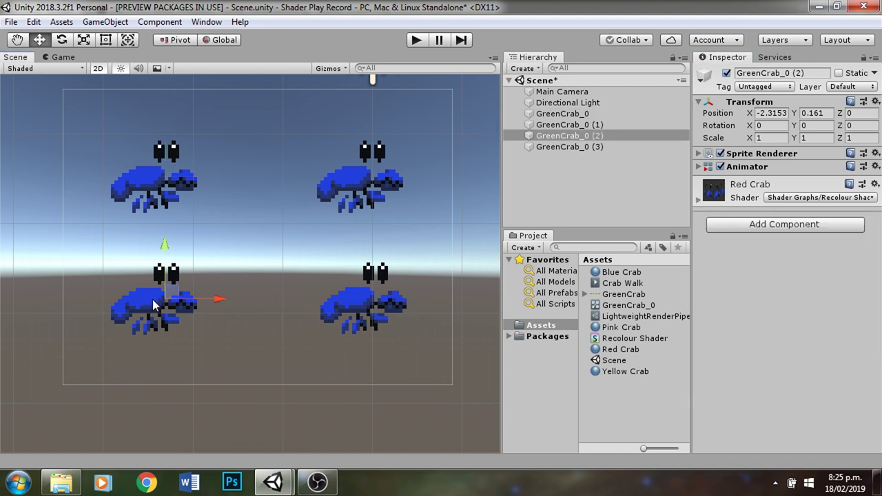
click(698, 200)
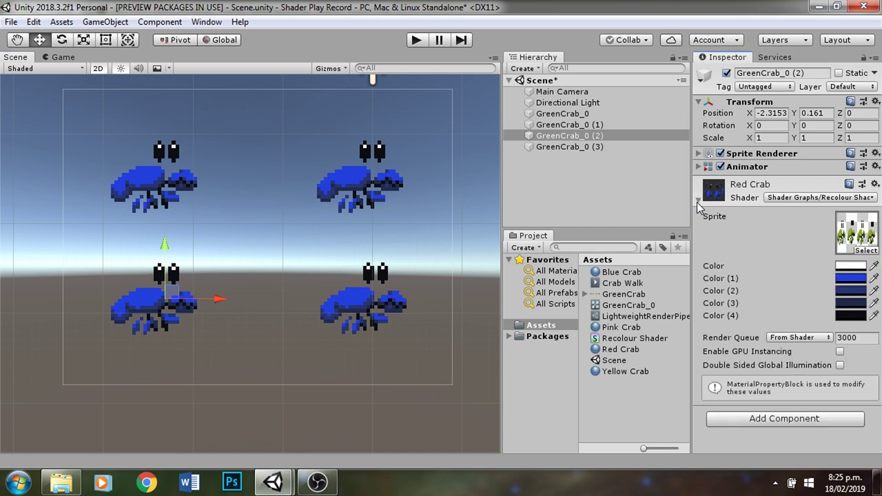
Set Red Crab's Color (1) to red and Colors (2)–(4) to dark and near-black reds.
click(839, 278)
click(152, 252)
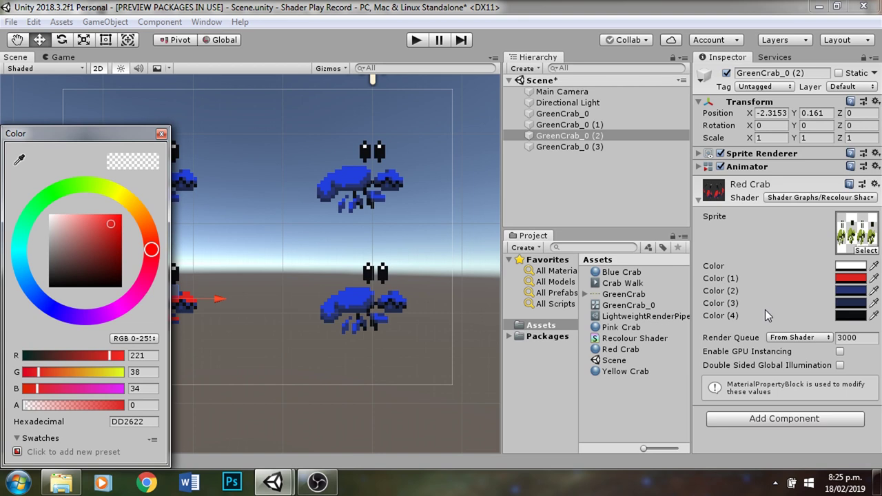
click(844, 291)
click(155, 275)
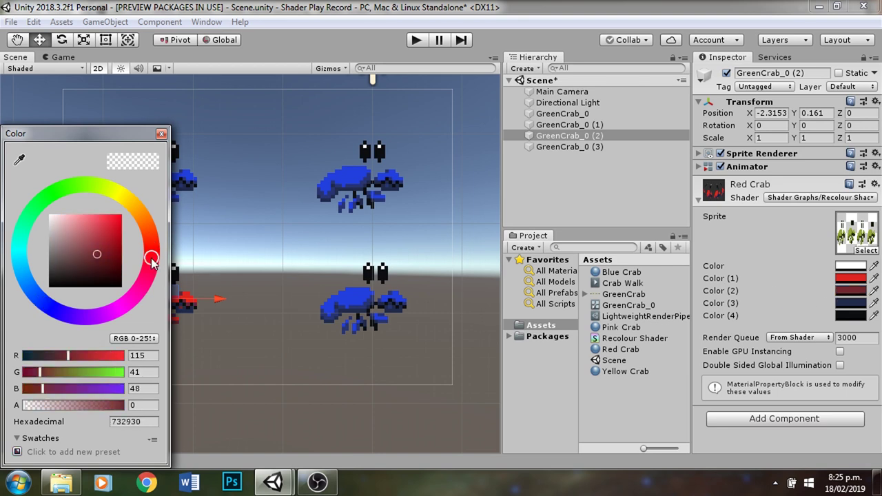
click(850, 303)
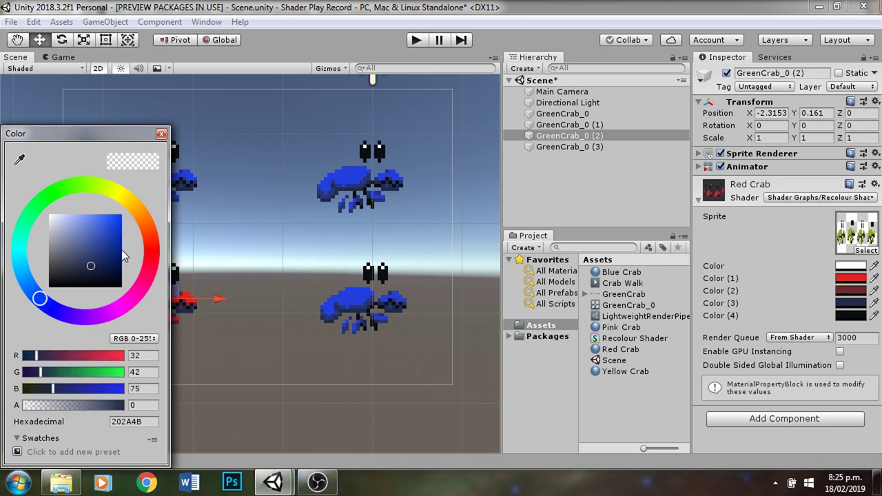
click(153, 256)
click(854, 317)
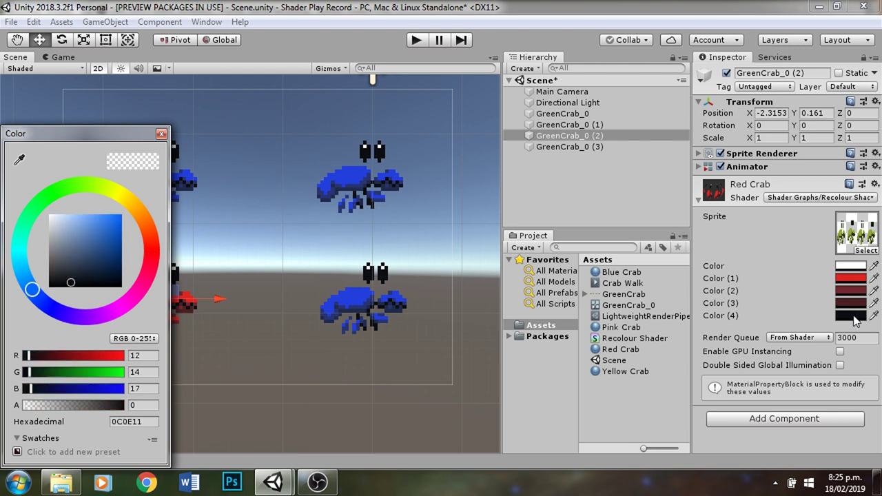
click(151, 256)
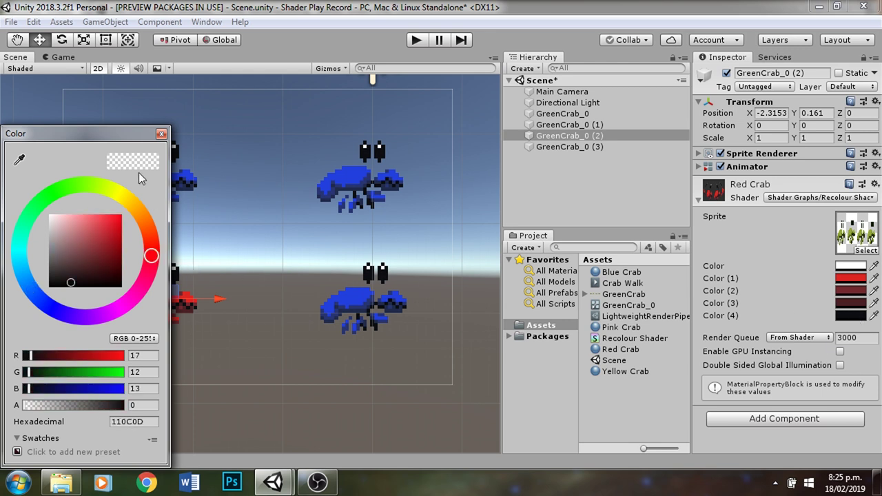
click(161, 134)
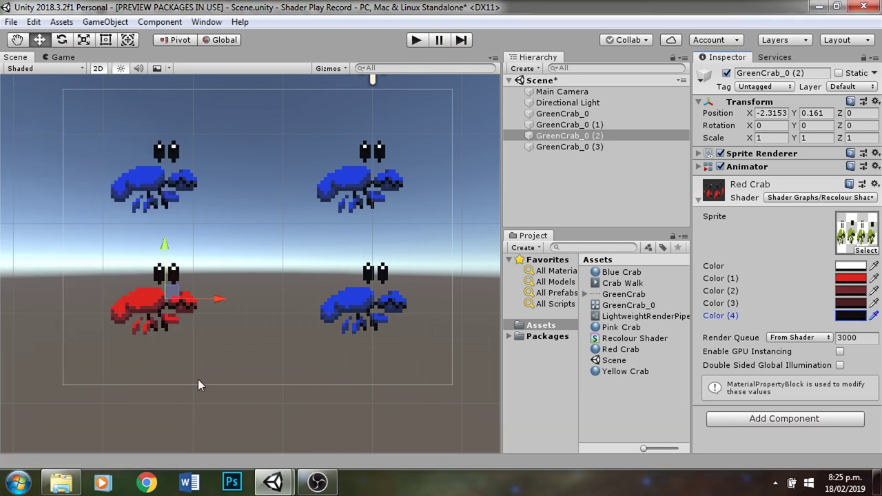
click(350, 182)
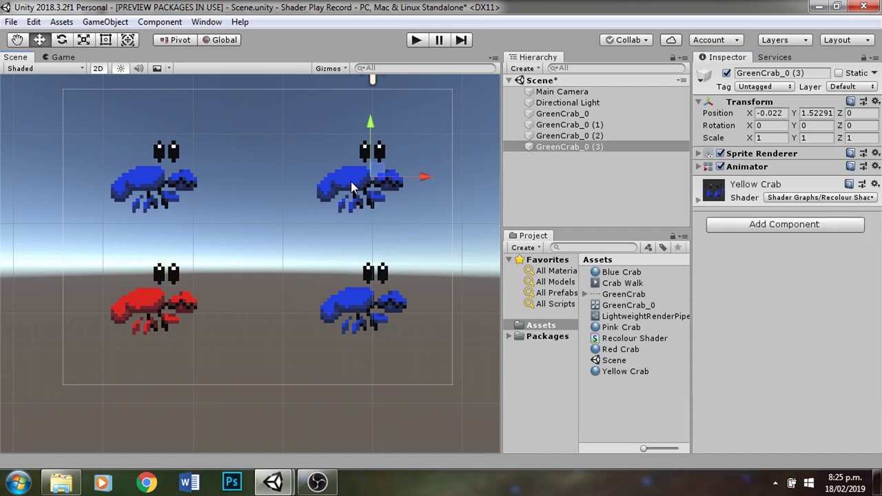
Make the Yellow Crab material's Color (1) yellow and Color (2) a darker yellow.
click(698, 200)
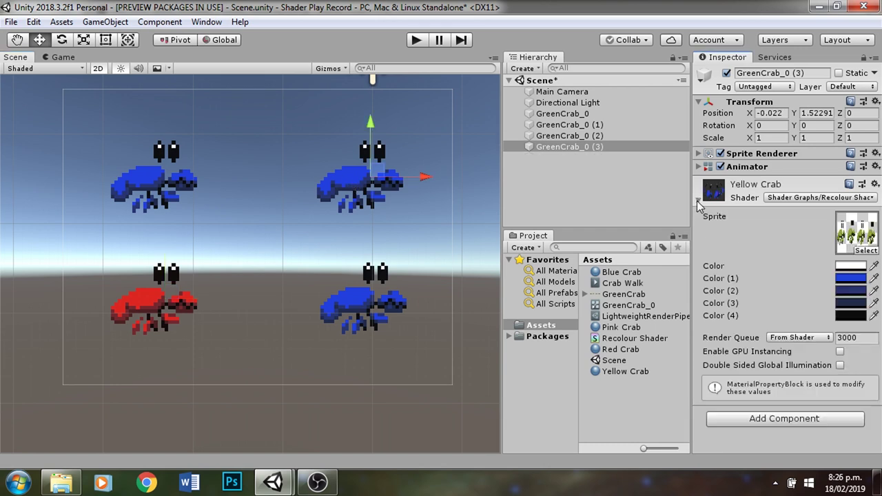
click(862, 278)
click(124, 200)
mouse_move(111, 223)
mouse_down()
mouse_move(93, 213)
mouse_move(96, 226)
mouse_move(90, 215)
mouse_up()
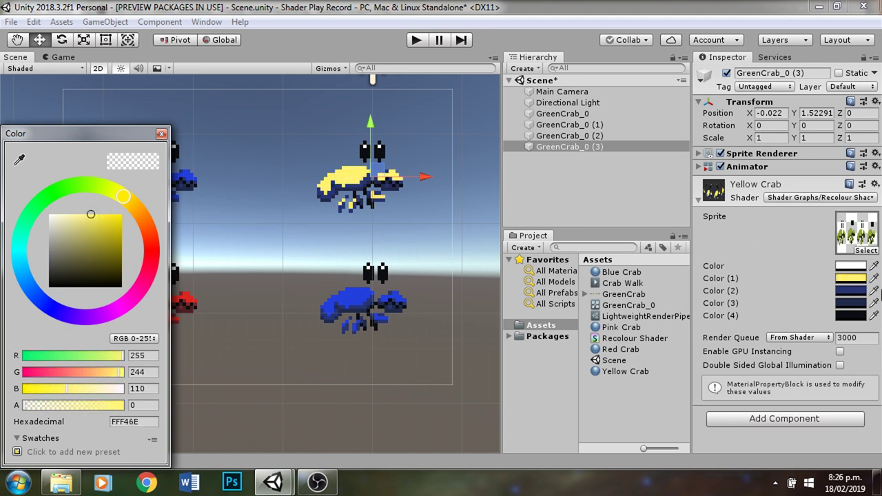
click(854, 302)
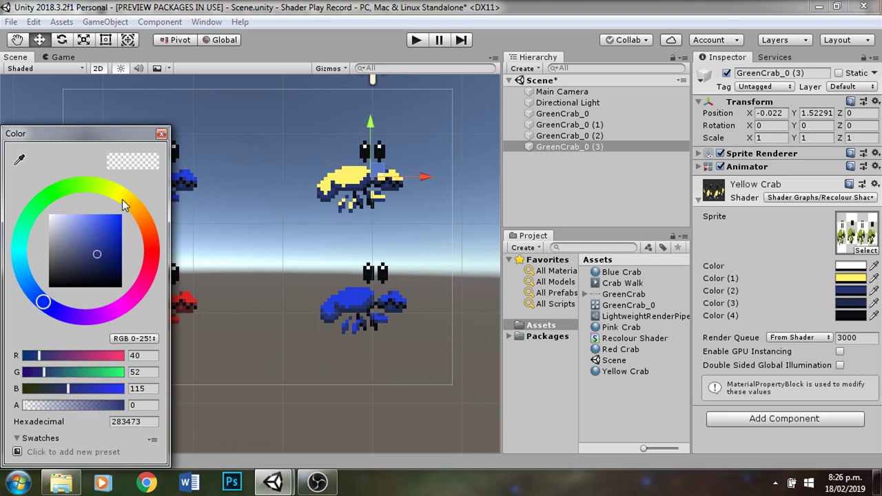
click(123, 199)
click(100, 243)
mouse_move(100, 241)
mouse_down()
mouse_move(91, 235)
mouse_move(111, 236)
mouse_move(90, 248)
mouse_move(80, 239)
mouse_move(90, 240)
mouse_move(89, 228)
mouse_up()
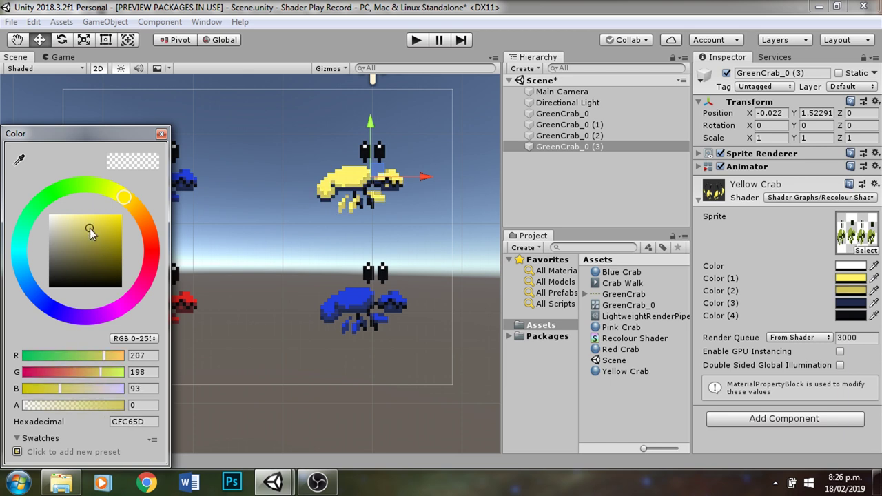
Turn Yellow Crab's Color (3) and darkest Color (4) into olive-yellow shades.
click(850, 305)
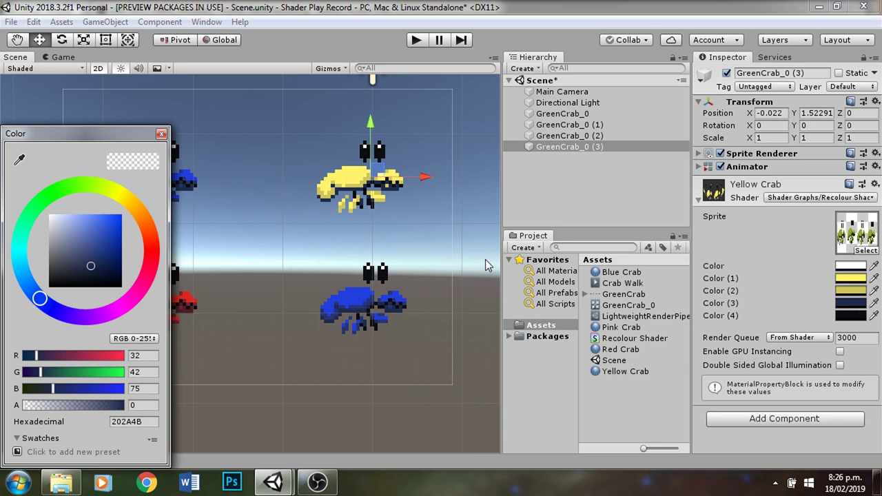
click(122, 201)
mouse_move(96, 258)
mouse_down()
mouse_move(82, 241)
mouse_move(87, 248)
mouse_up()
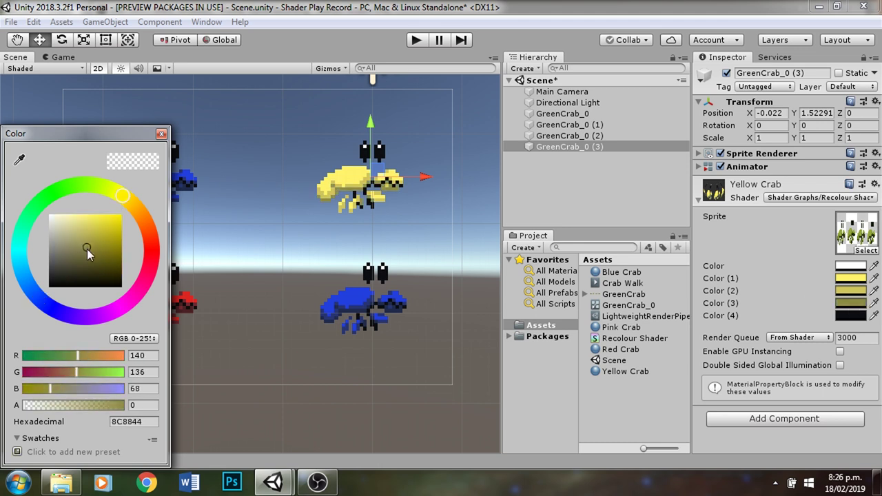
click(851, 316)
click(121, 195)
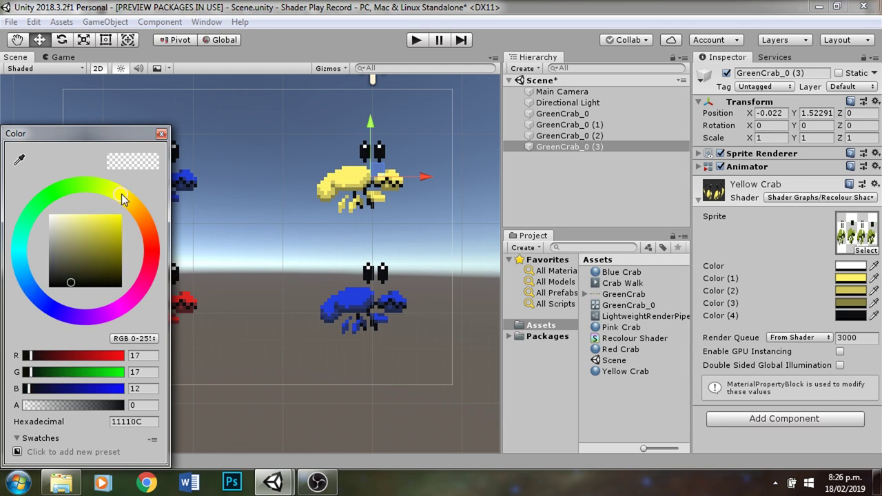
mouse_move(71, 282)
mouse_down()
mouse_move(74, 263)
mouse_move(100, 279)
mouse_up()
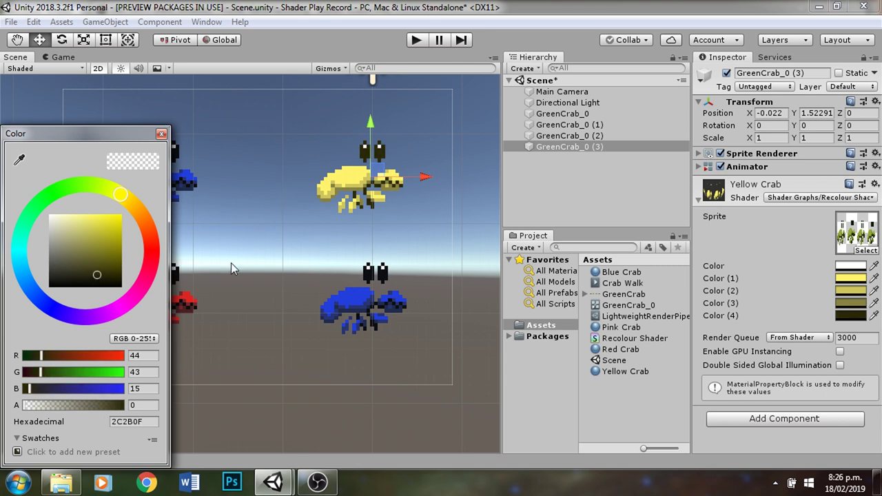
click(434, 238)
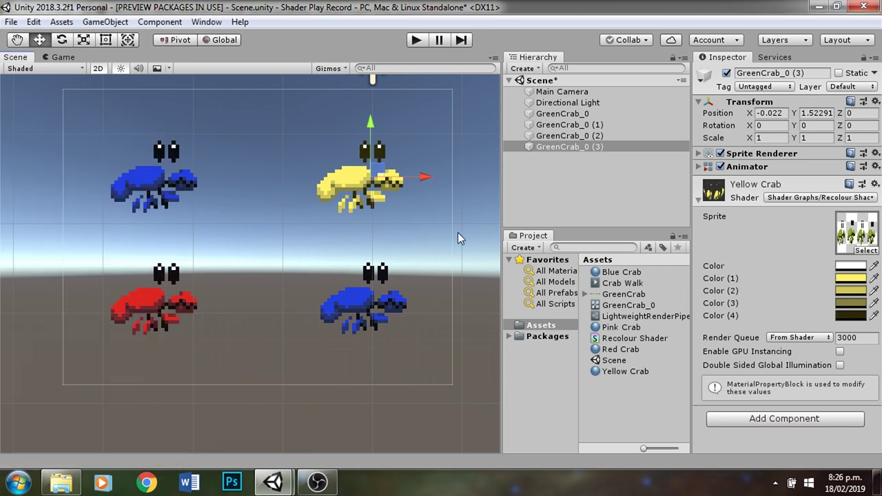
click(351, 310)
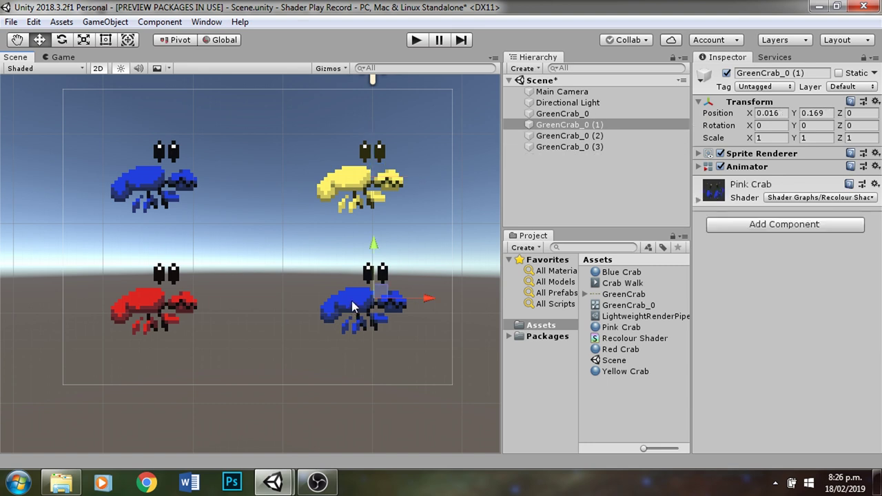
Set the Pink Crab material's Color (1) and Color (2) to light pinks.
click(698, 200)
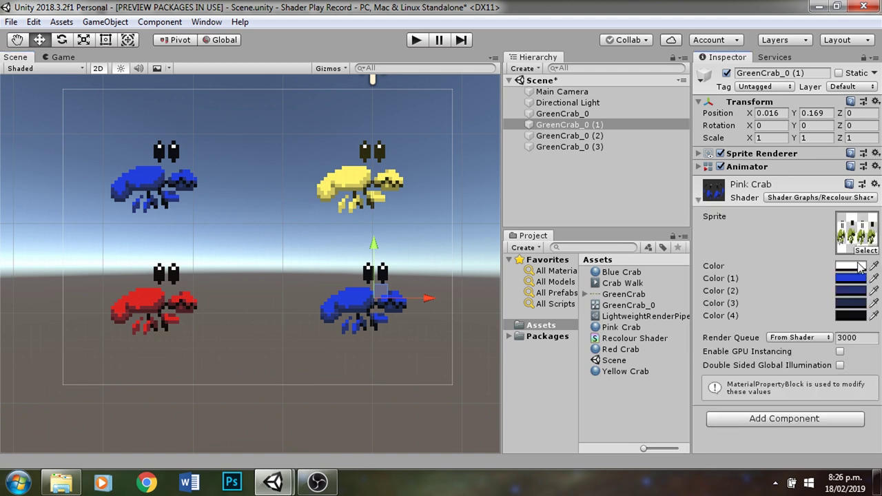
click(855, 279)
click(122, 305)
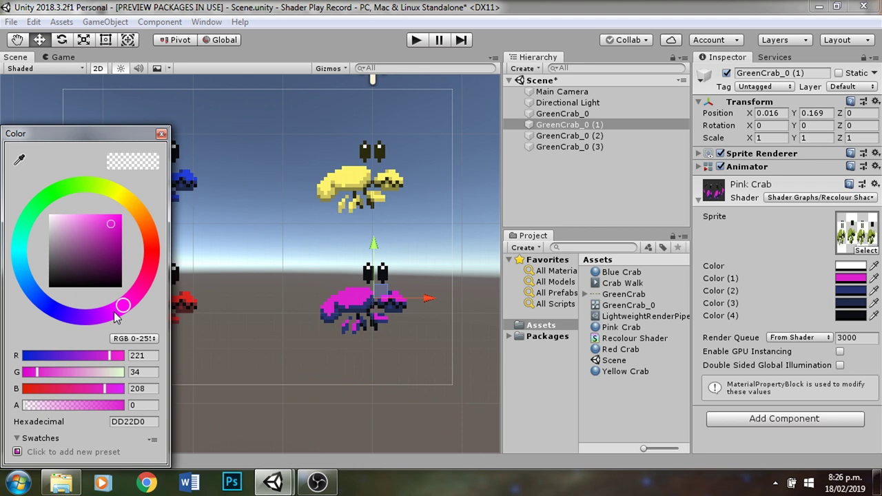
click(144, 283)
mouse_move(108, 225)
mouse_down()
mouse_move(81, 223)
mouse_move(93, 222)
mouse_up()
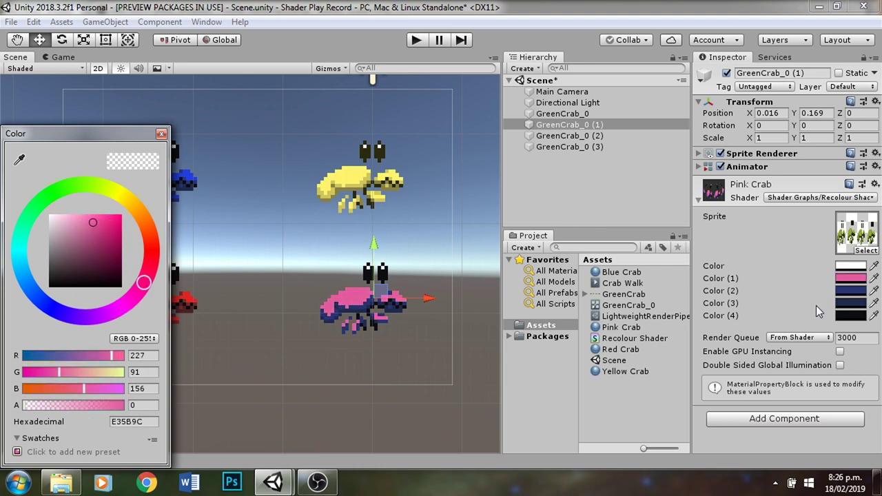
click(849, 290)
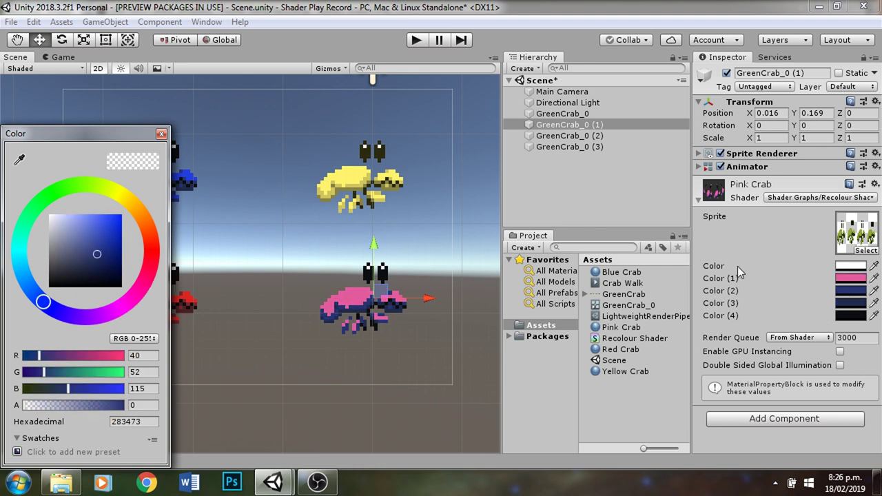
click(142, 290)
mouse_move(102, 259)
mouse_down()
mouse_move(95, 231)
mouse_move(111, 232)
mouse_move(82, 232)
mouse_move(96, 243)
mouse_up()
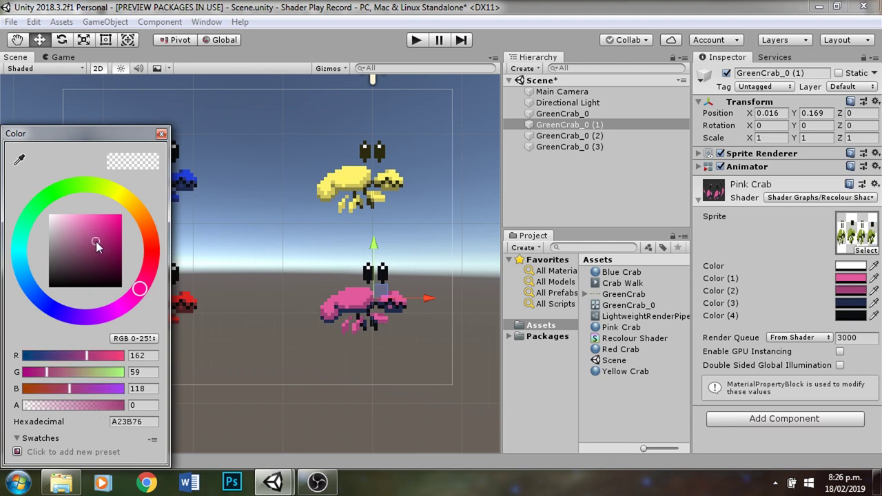
Make Pink Crab's Color (3) a mid purple-pink and Color (4) a near-black purple.
click(841, 311)
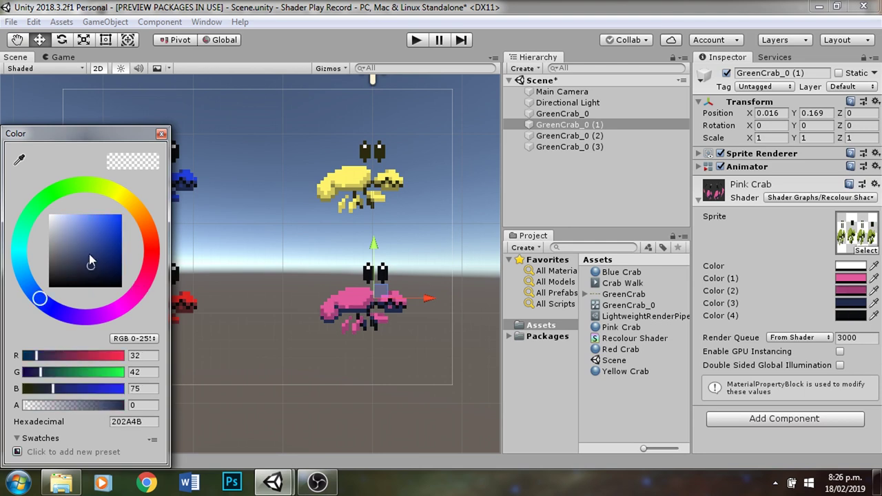
click(134, 297)
mouse_move(94, 269)
mouse_down()
mouse_move(107, 242)
mouse_move(82, 258)
mouse_up()
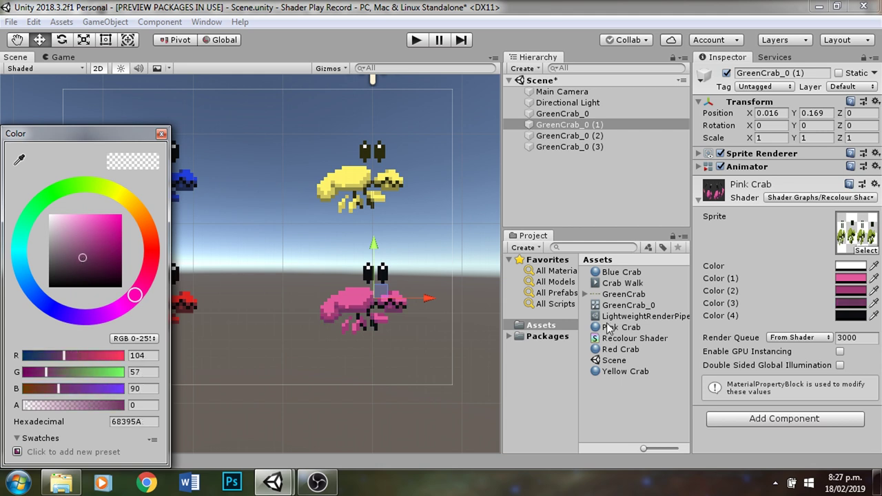
click(852, 316)
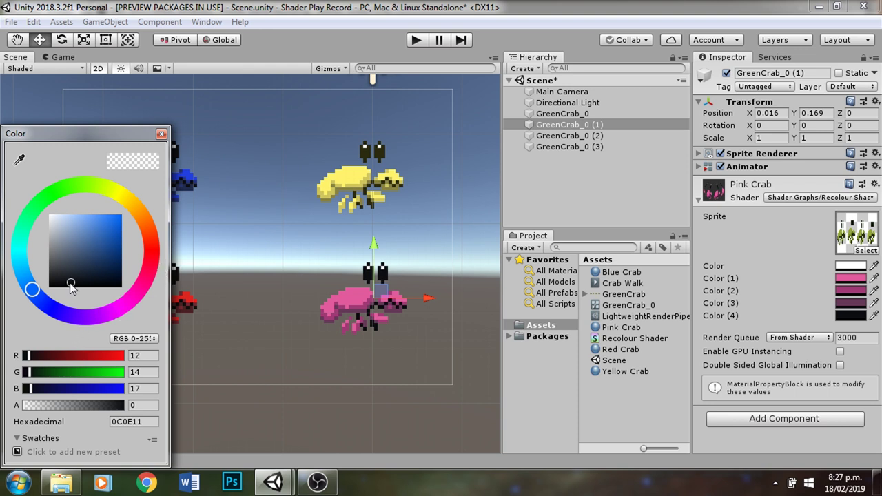
click(137, 312)
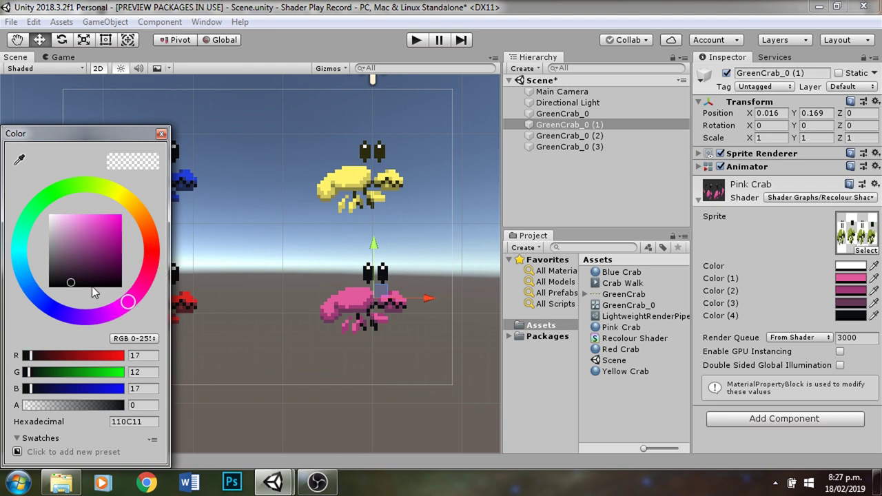
mouse_move(70, 285)
mouse_down()
mouse_move(69, 261)
mouse_move(67, 283)
mouse_up()
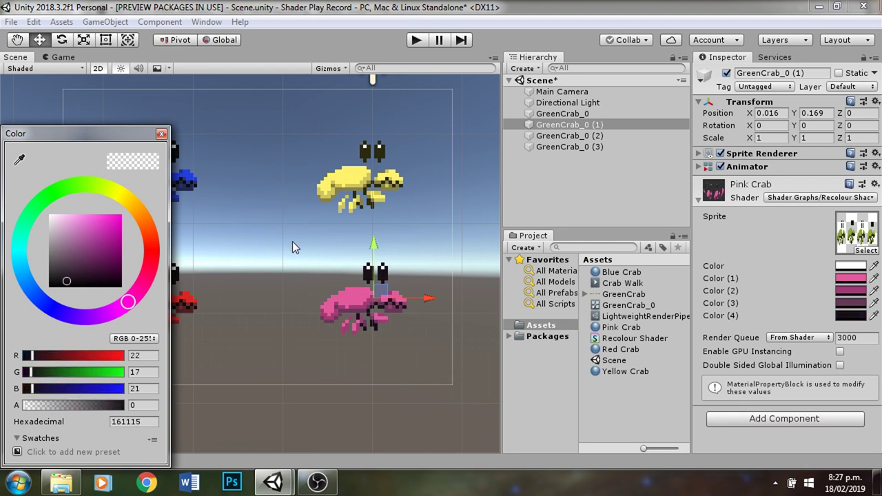
click(253, 228)
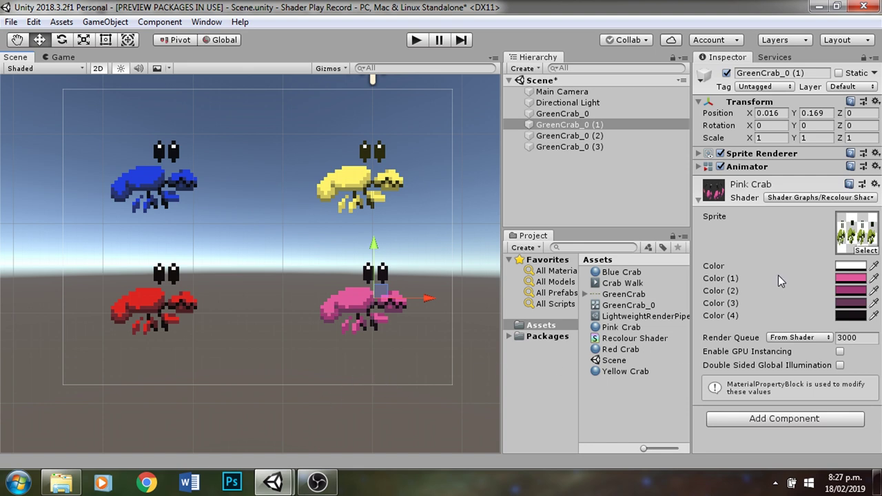
Change the Pink Crab material's eye Color from white to saturated blue 0E00FF.
click(849, 266)
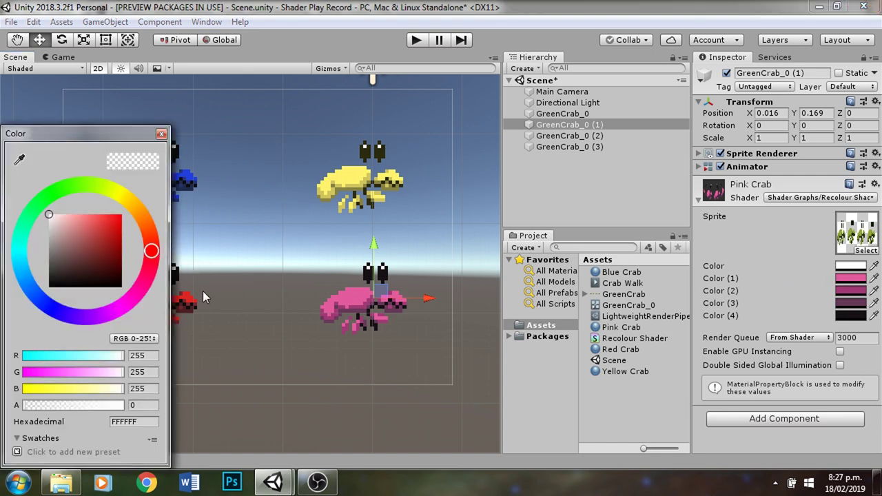
click(58, 312)
drag(101, 258, 158, 200)
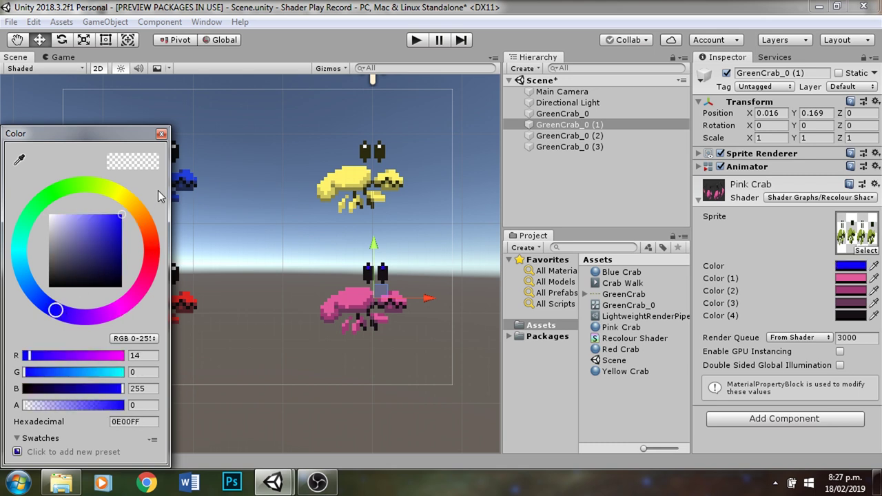
click(245, 306)
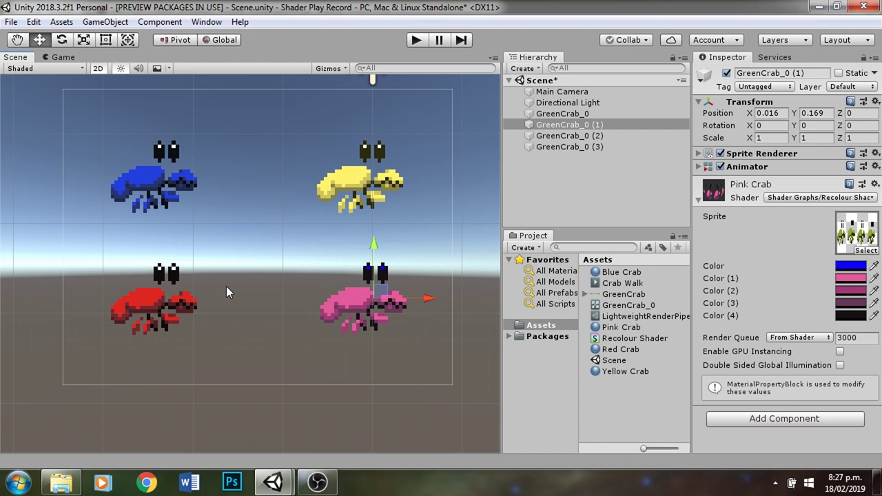
Deselect the crab and play the scene showing the blue, yellow, red and pink crabs.
click(384, 111)
click(413, 42)
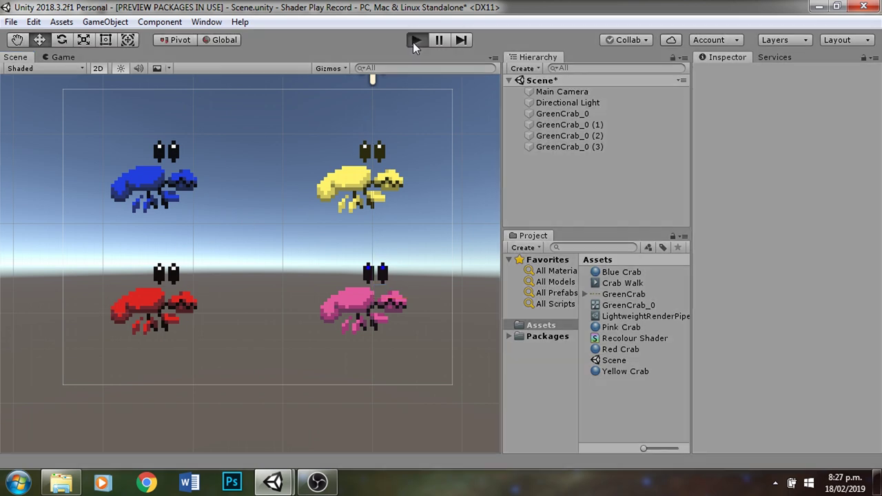